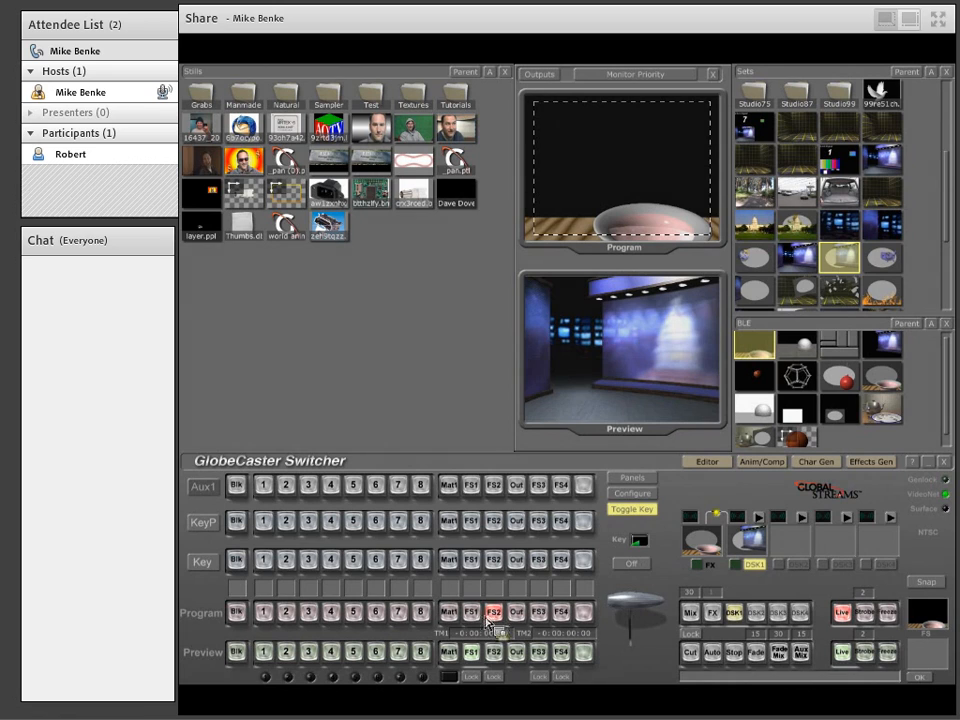
- Switch Program to FS1 and back to FS2, and select FS3 as the key source
left_click(469, 613)
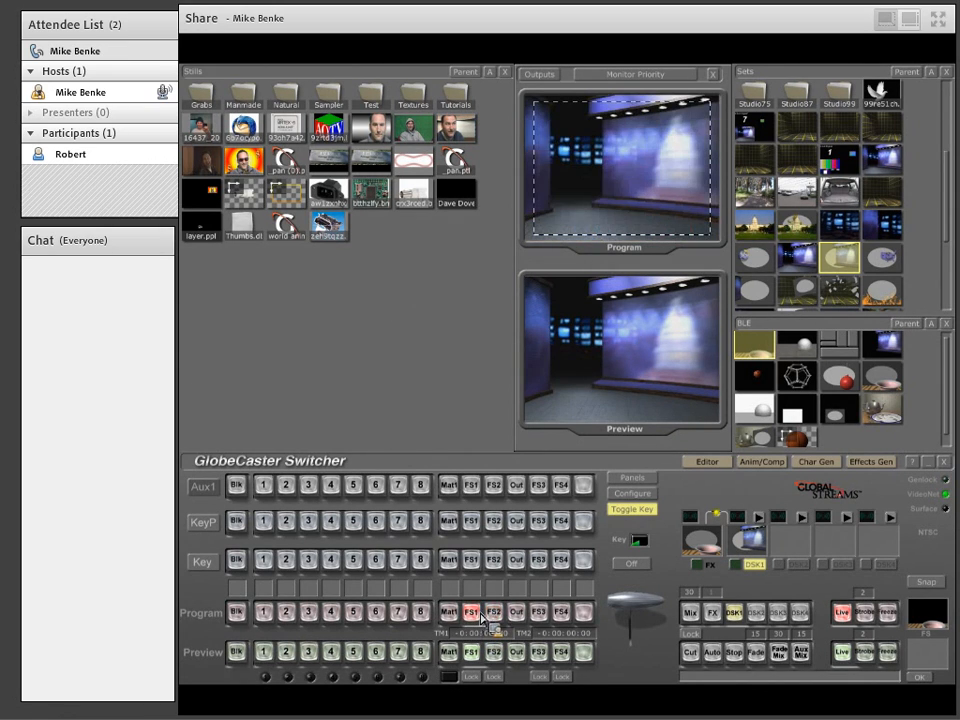
left_click(495, 613)
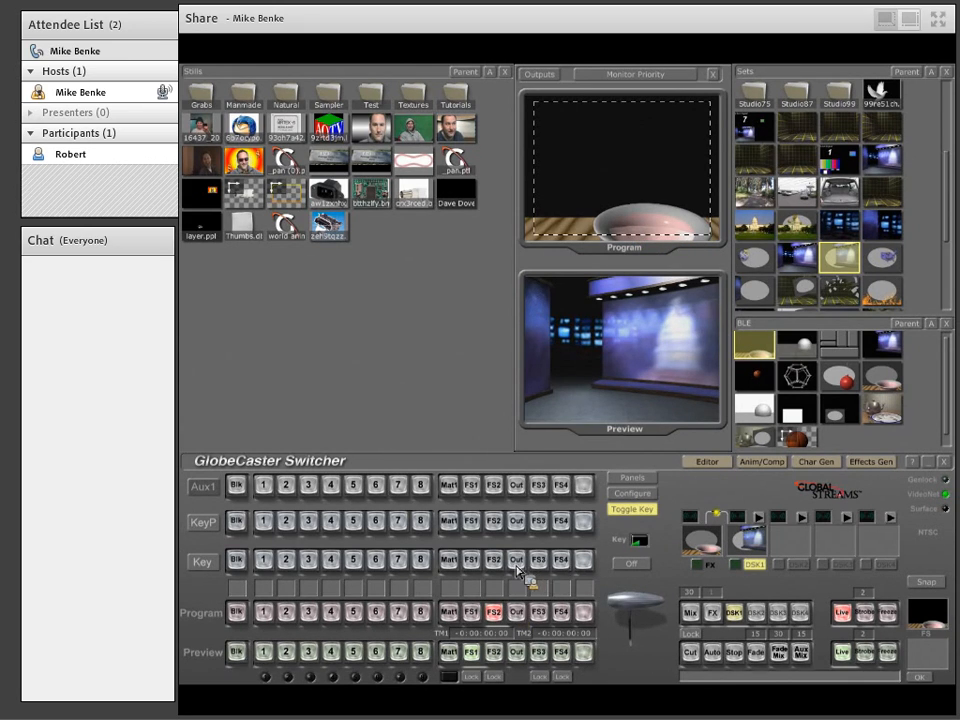
left_click(539, 560)
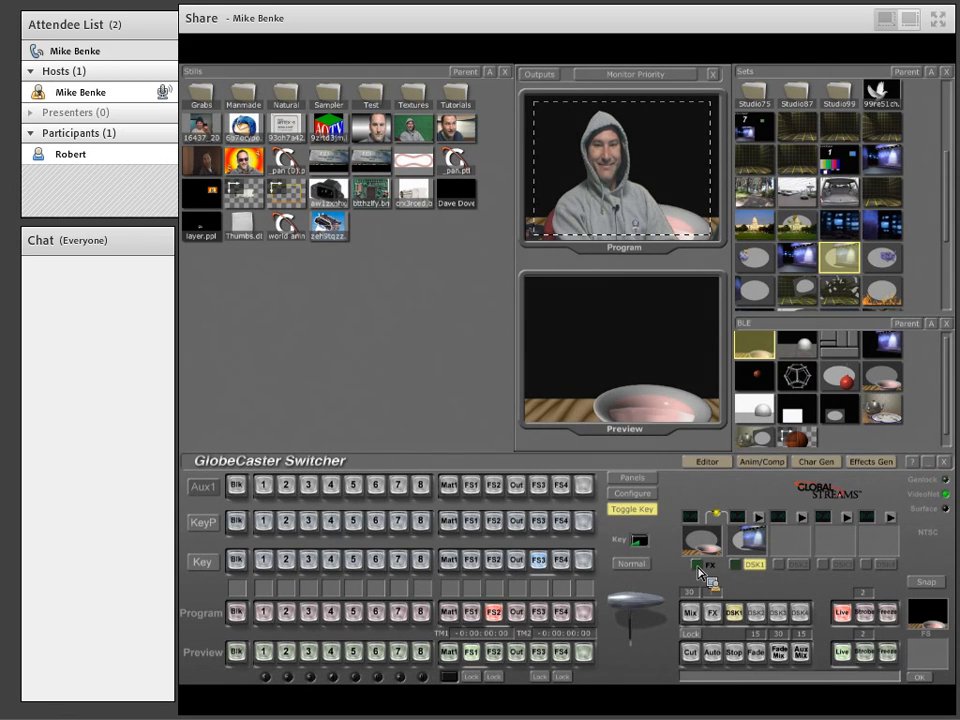
- Switch to the Effects Generator and load the bowl image from the BLE bin as the scene background
left_click(698, 567)
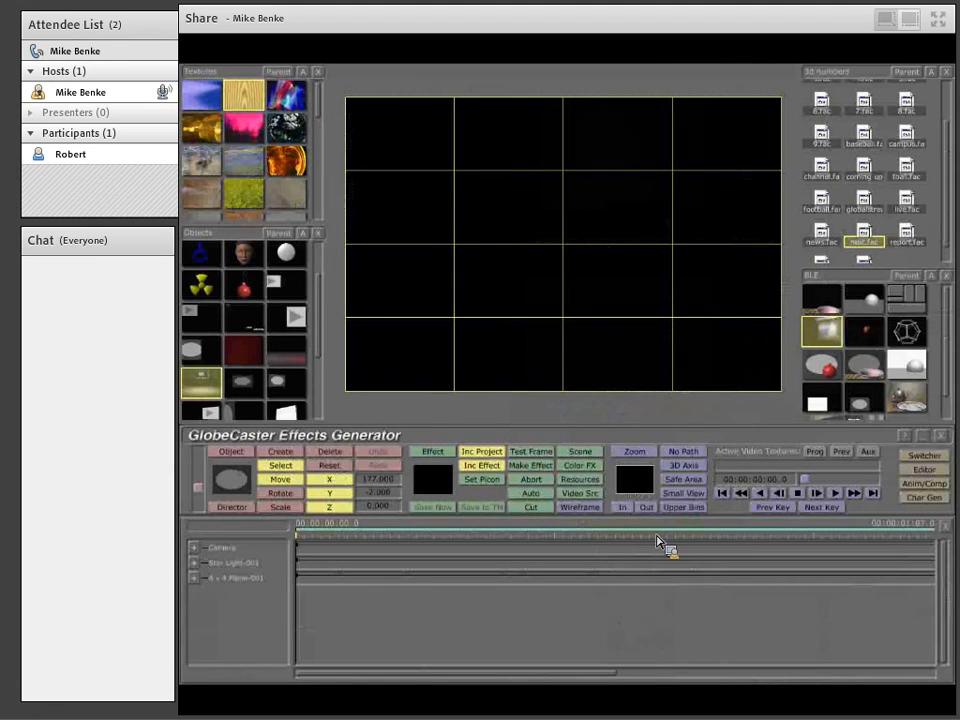
left_click(827, 309)
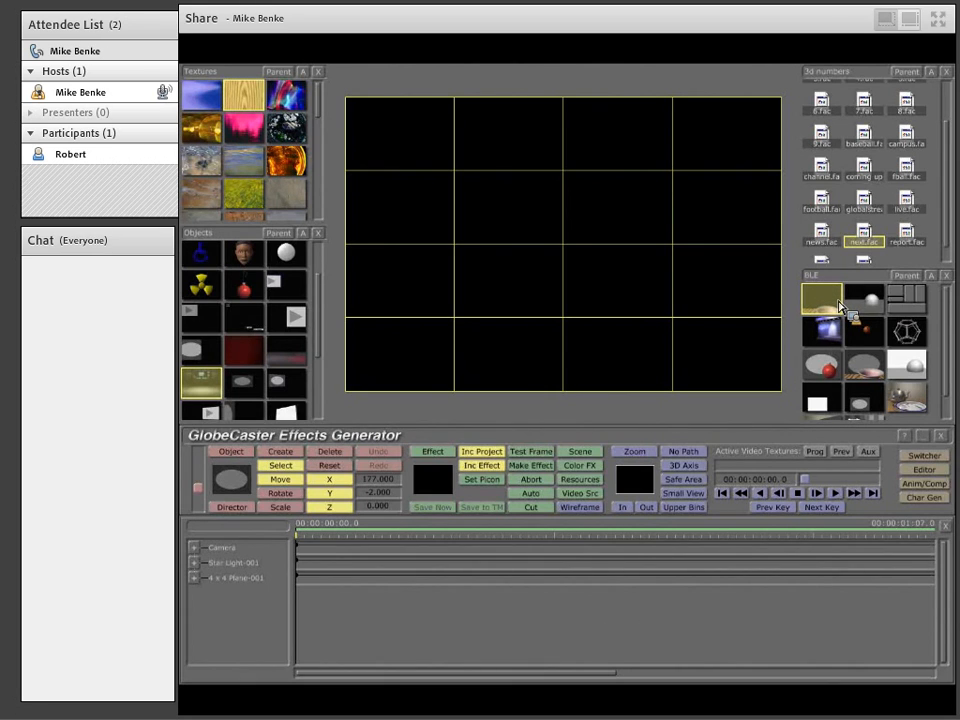
left_click_drag(820, 310, 662, 287)
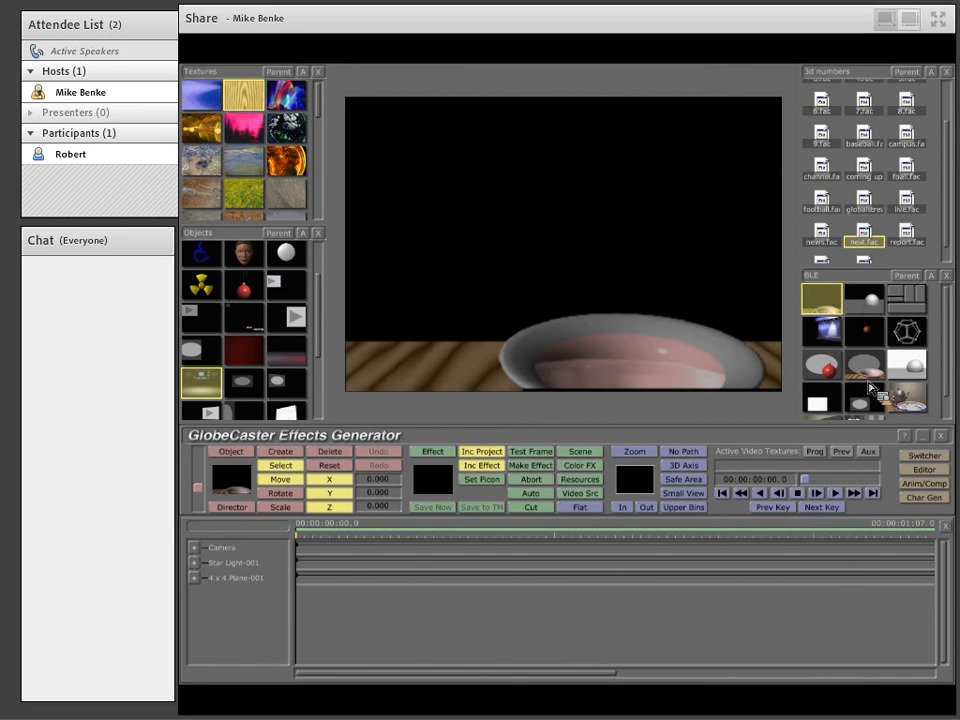
- Try to load the bell from the Objects bin into the scene in place of the plane
scroll(868, 388, "down", 1)
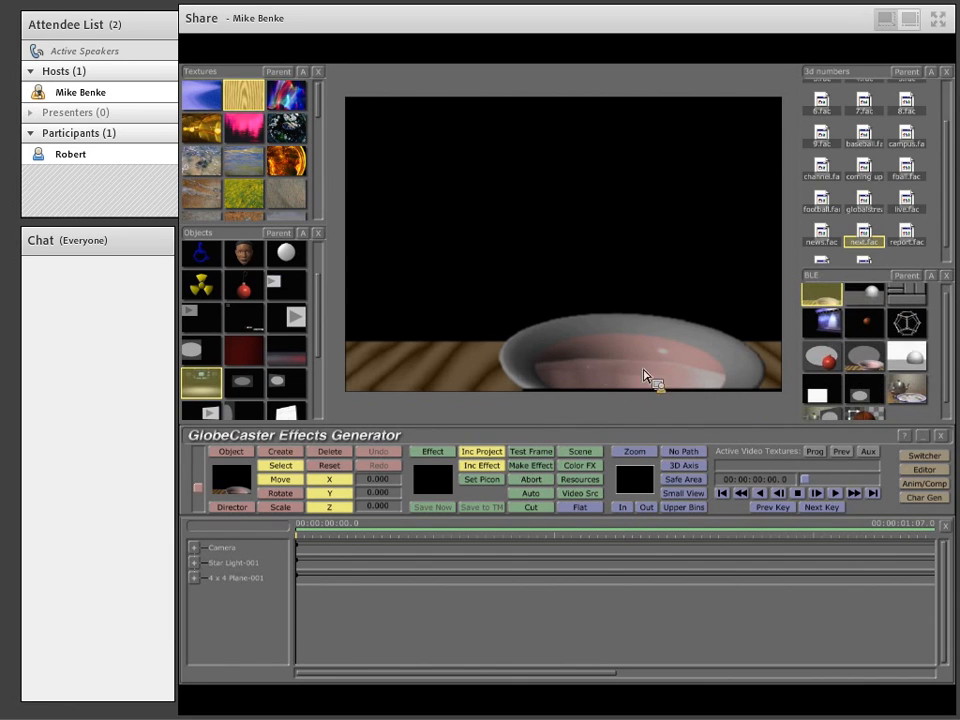
scroll(218, 289, "down", 2)
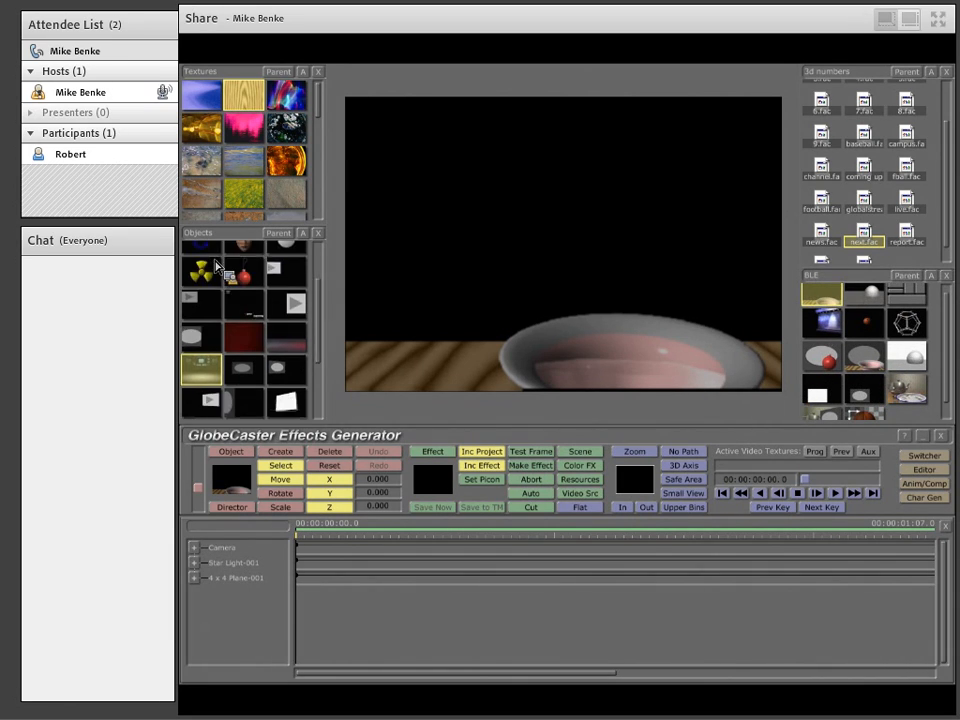
scroll(218, 289, "down", 2)
scroll(222, 298, "up", 4)
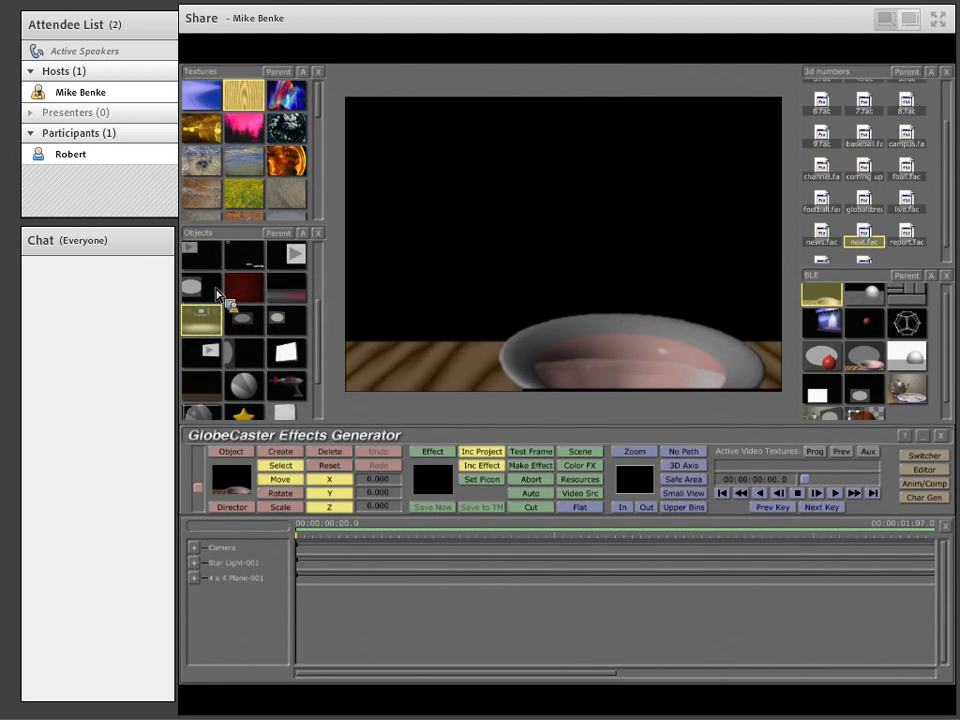
scroll(252, 352, "up", 3)
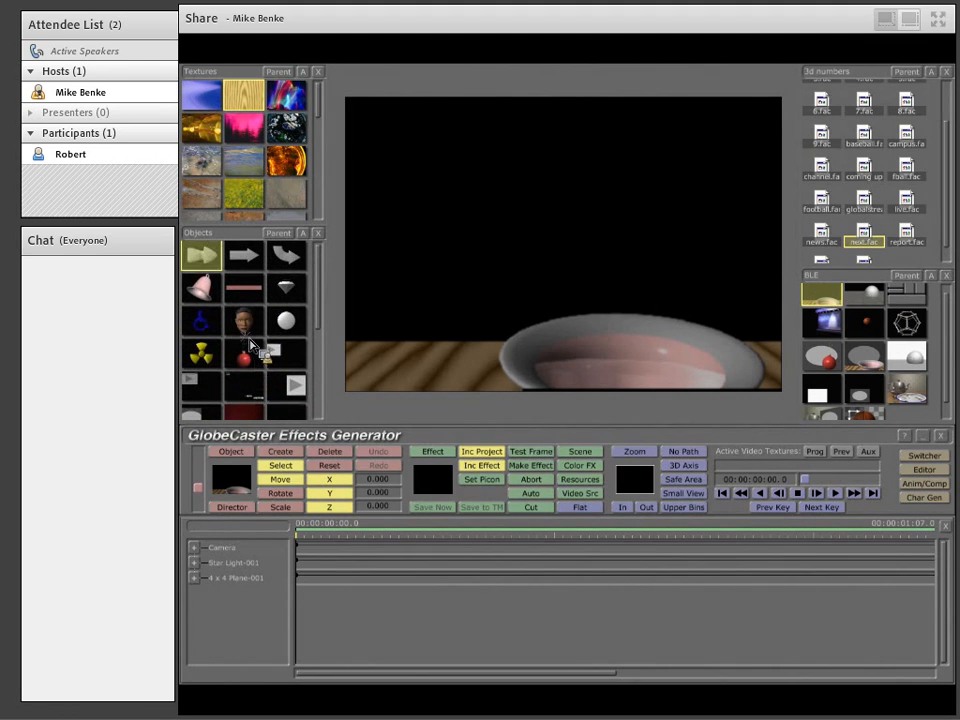
double_click(205, 290)
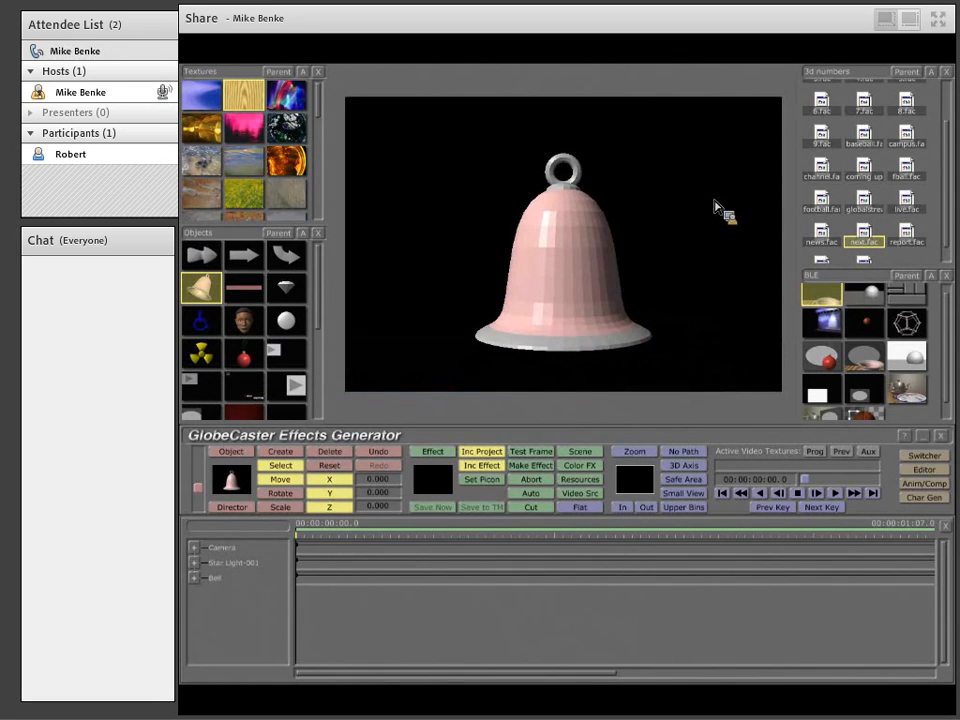
left_click(383, 452)
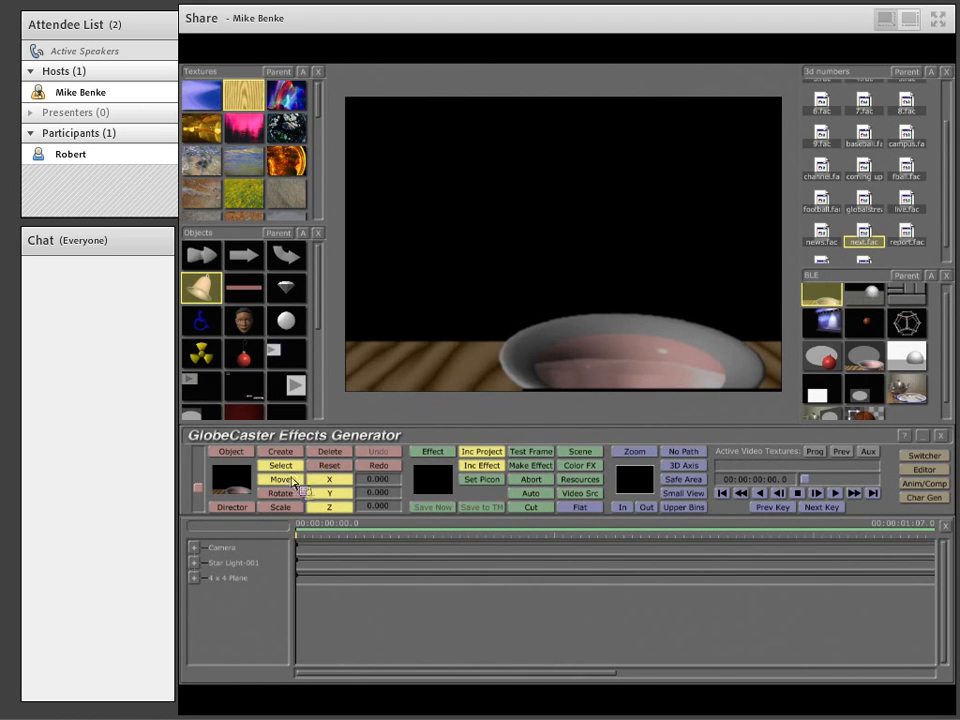
- Delete the plane from the scene and start a new project without saving the current one
right_click(448, 337)
left_click(506, 363)
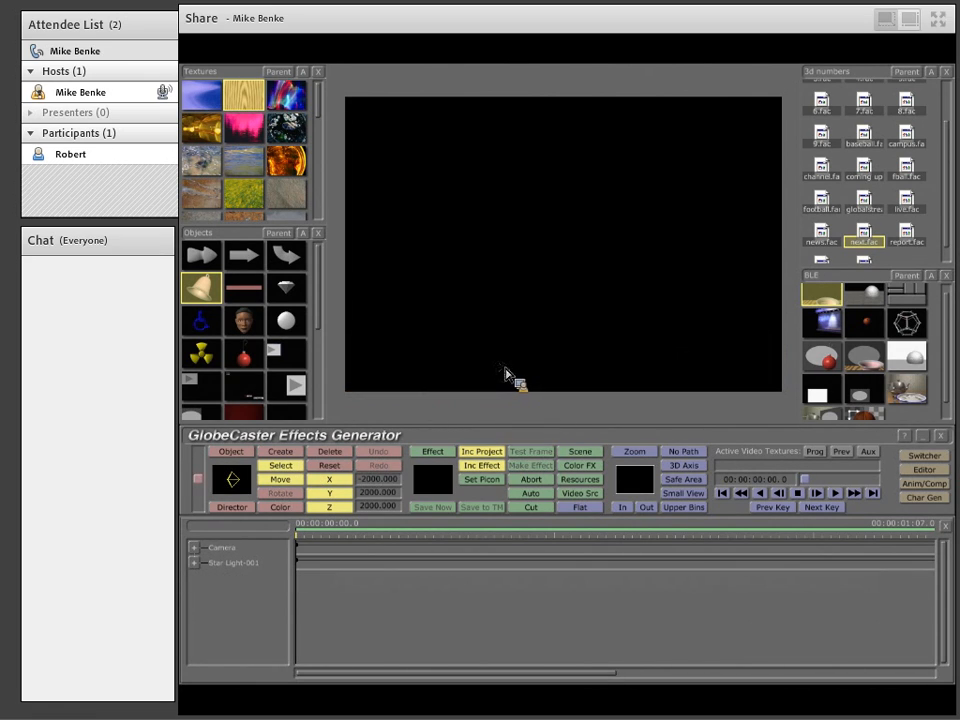
right_click(455, 425)
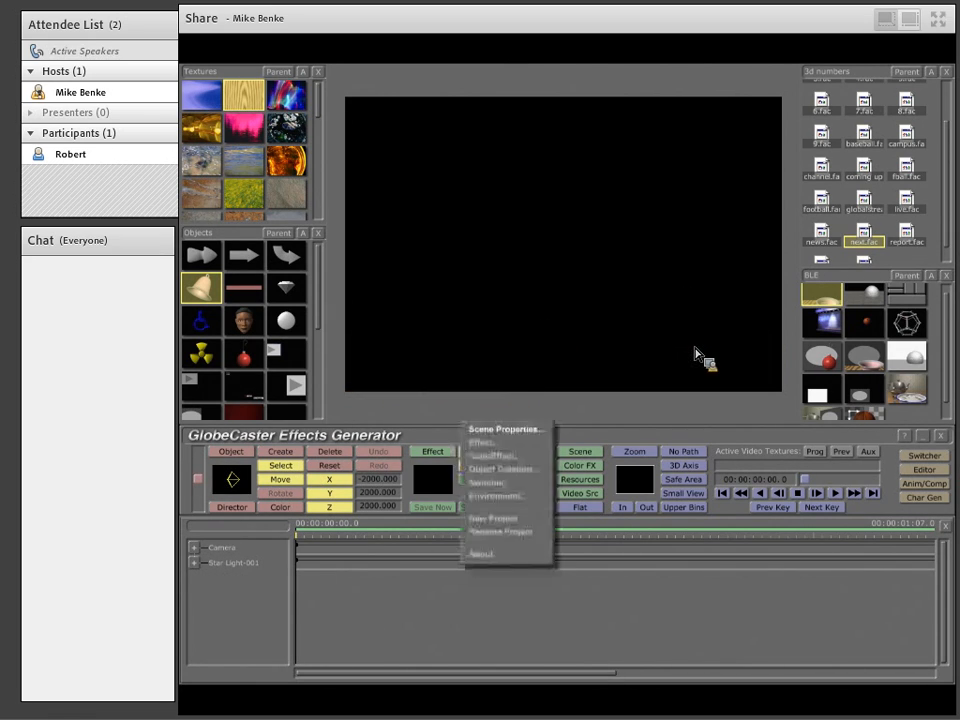
left_click(501, 518)
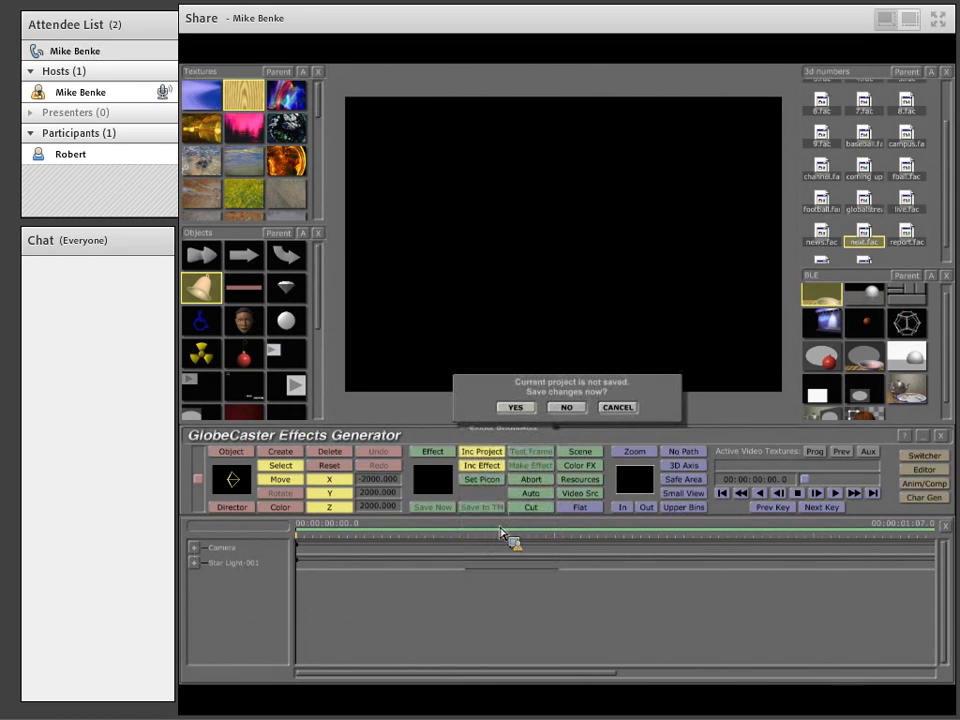
left_click(558, 411)
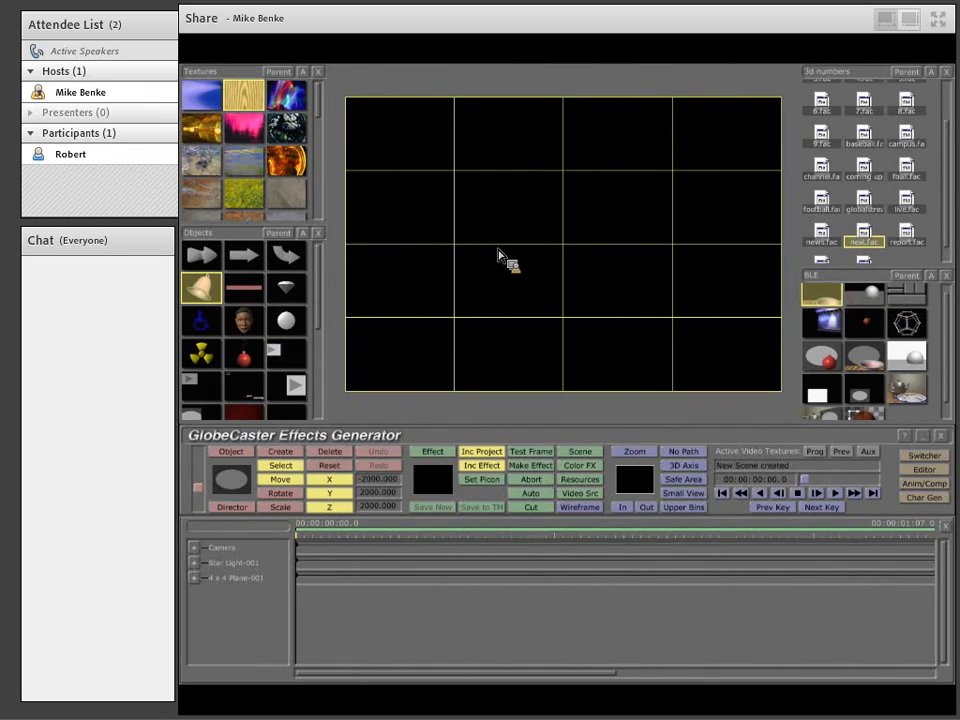
- Delete the new scene's default plane and load the bowl image from the BLE bin as background
right_click(559, 244)
left_click(560, 265)
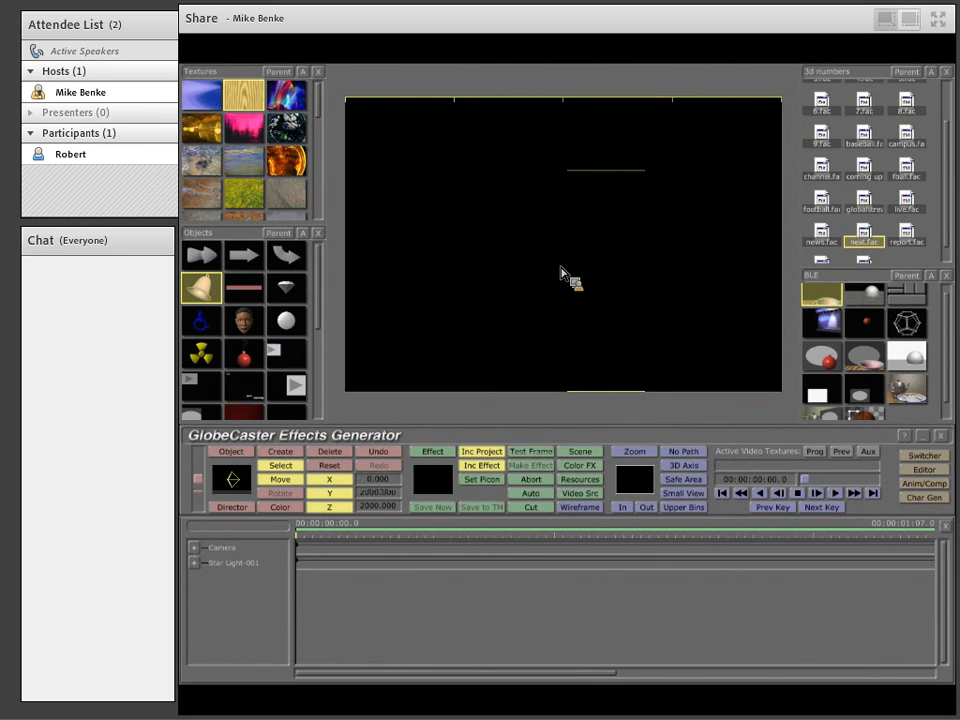
left_click_drag(810, 292, 537, 300)
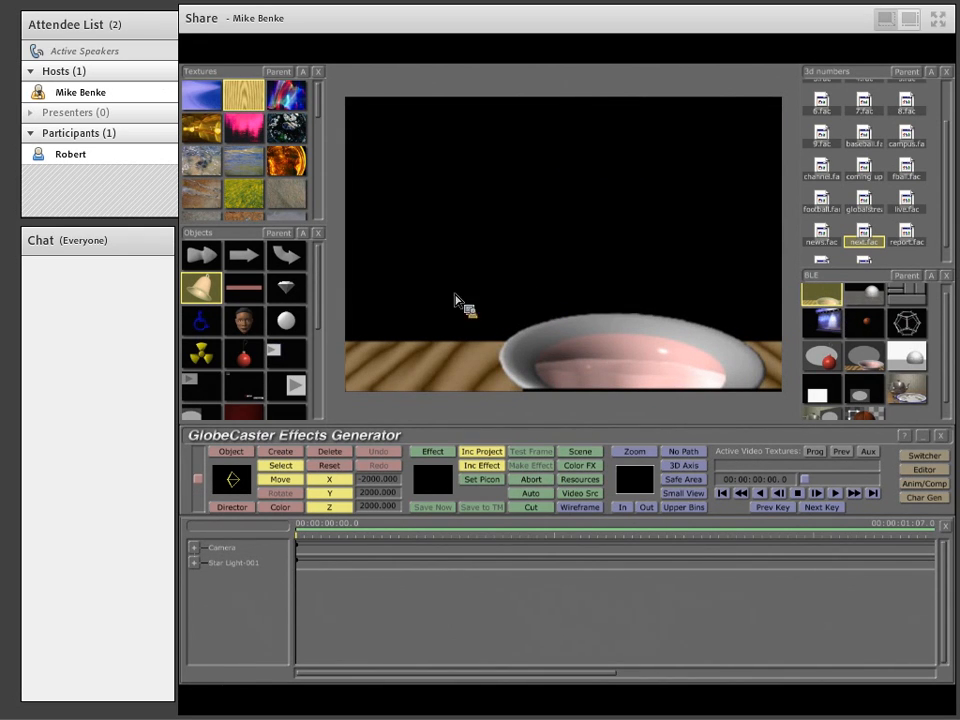
- Add the bell from the Objects bin and rotate it upside down to about X -150, Y 87, Z -34
double_click(216, 296)
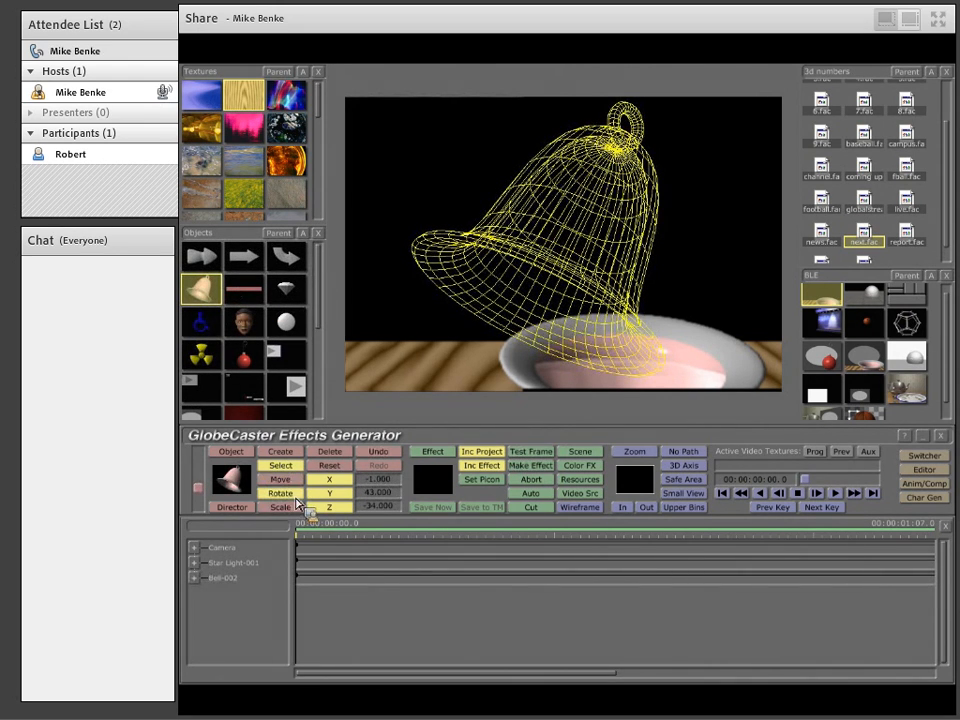
left_click_drag(516, 320, 591, 216)
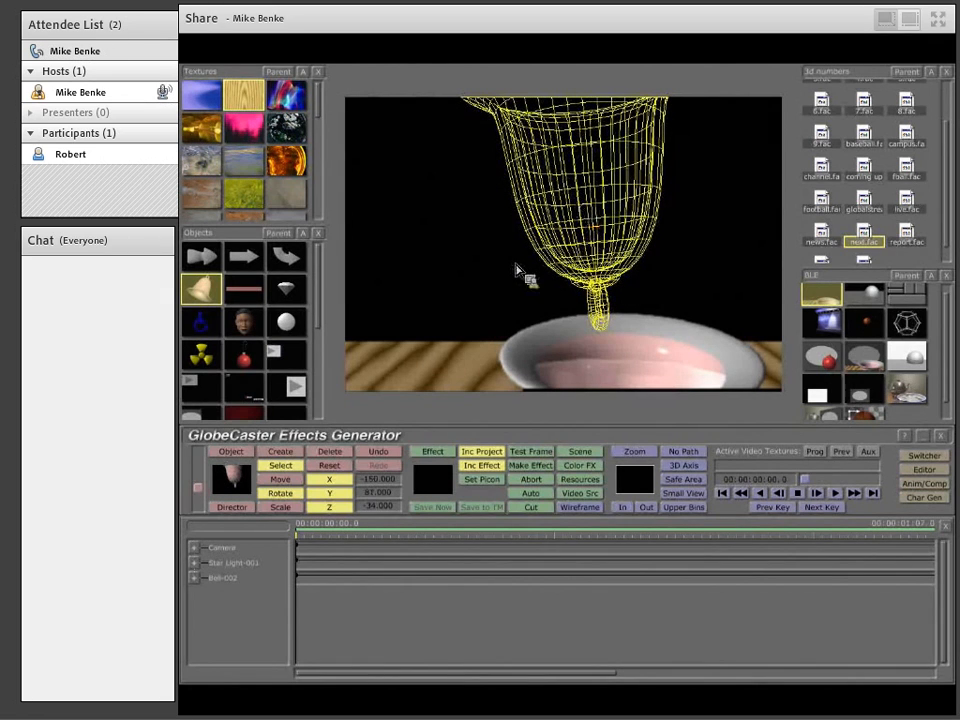
- Move the inverted bell to about X 75, Y -266, Z 266 and adjust its rotation to match the background bowl
left_click(286, 480)
left_click_drag(528, 180, 561, 414)
left_click(274, 489)
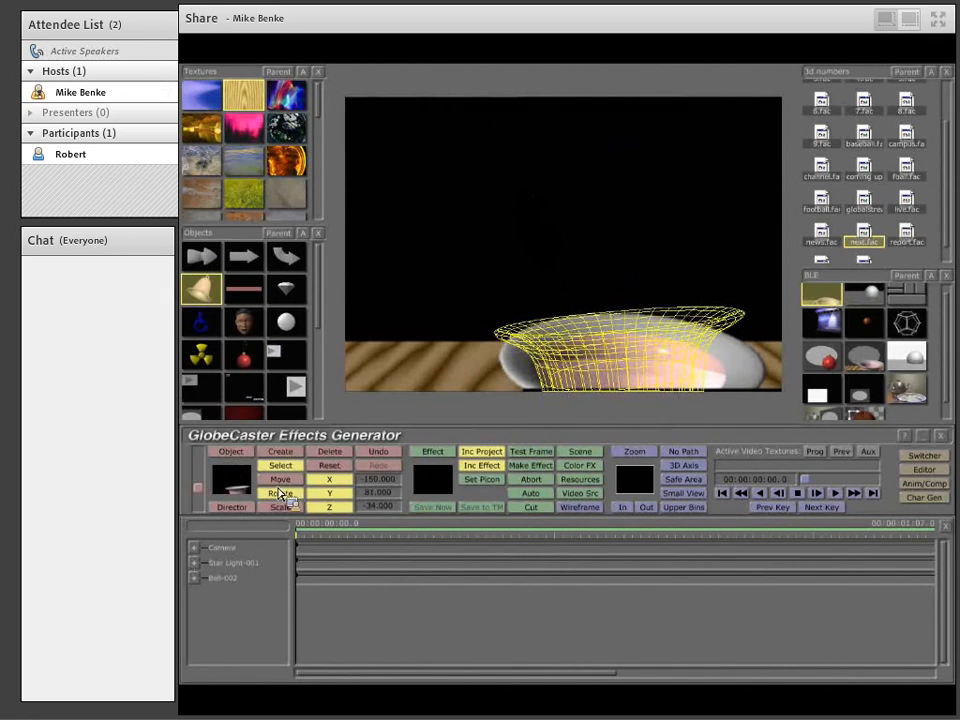
left_click_drag(620, 340, 682, 388)
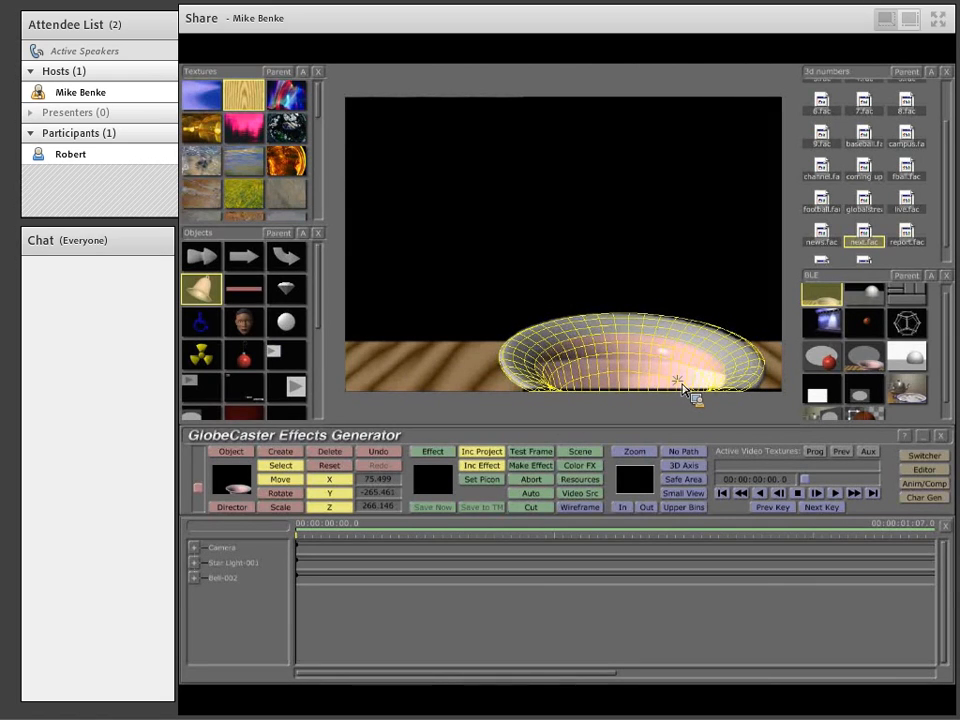
left_click_drag(681, 387, 682, 388)
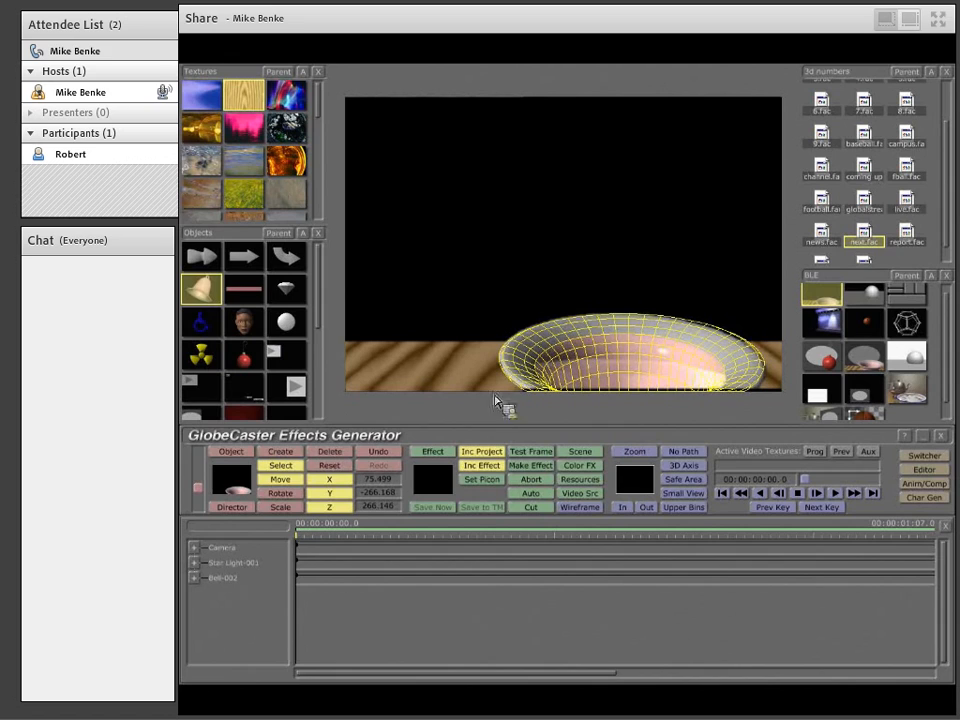
- Create a Video Plane with a Hard Shiny surface and Program source as a new object track
left_click(279, 454)
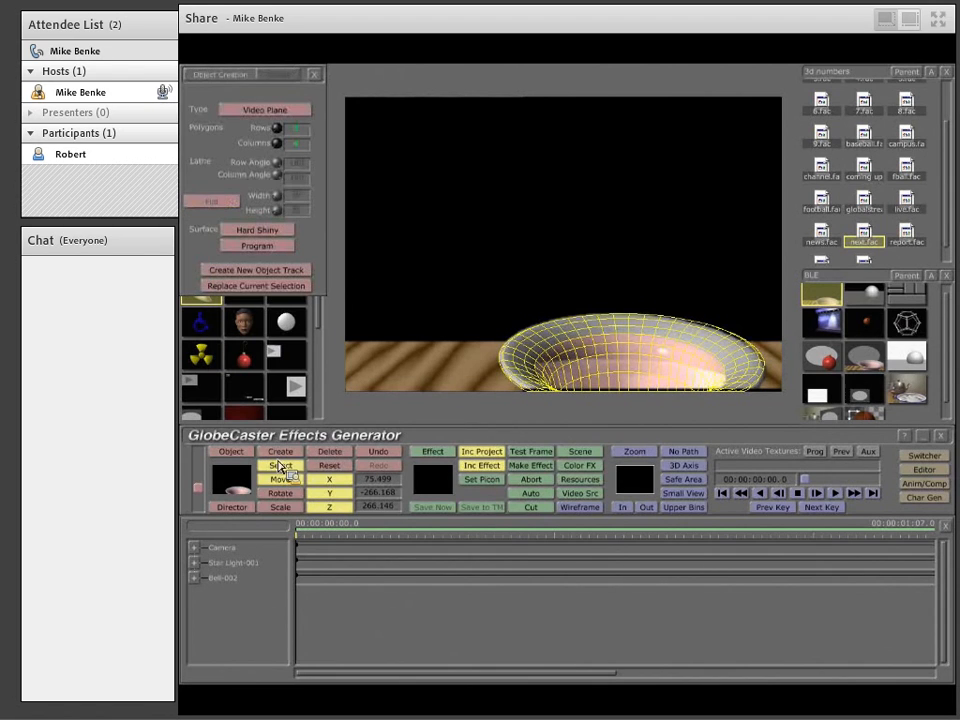
left_click(276, 270)
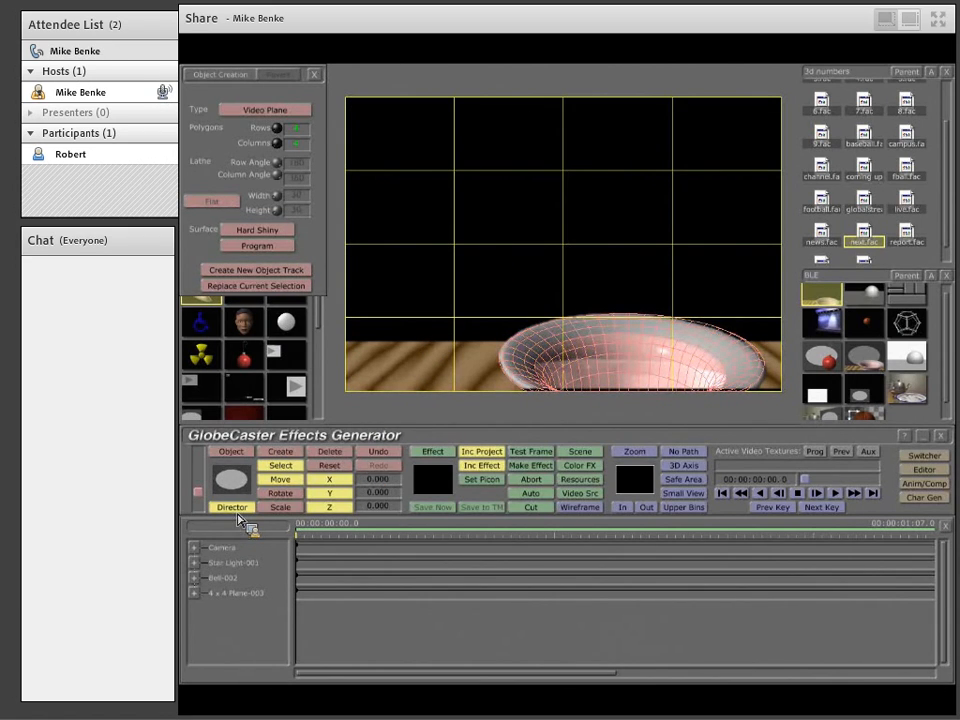
- Examine in Director view how the bell and video plane sit relative to the camera, and reset the plane's position
left_click_drag(676, 293, 614, 318)
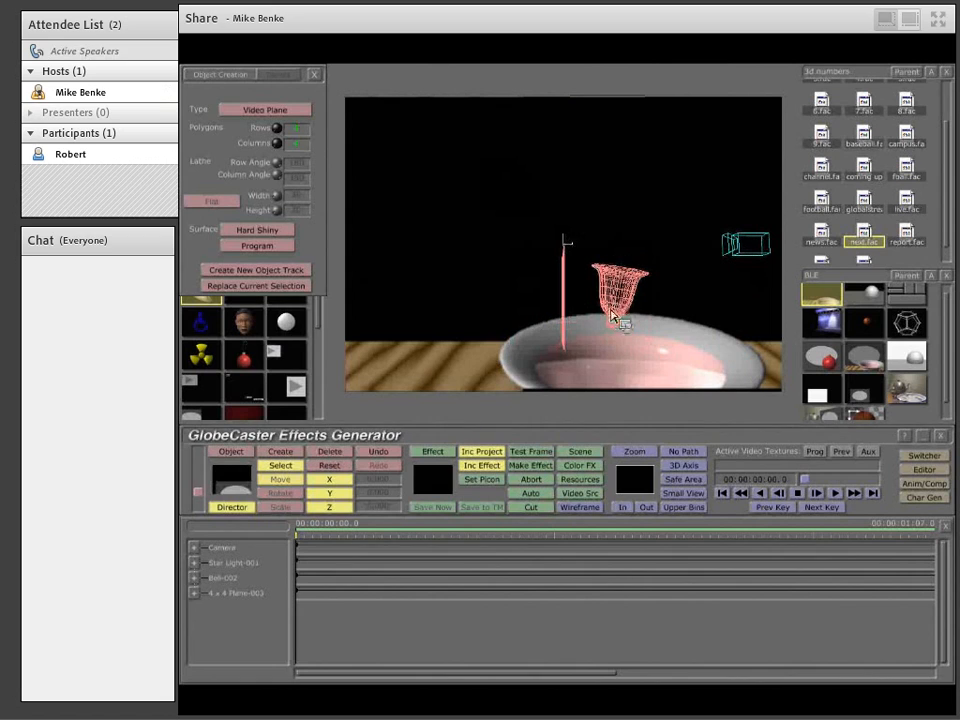
left_click(245, 510)
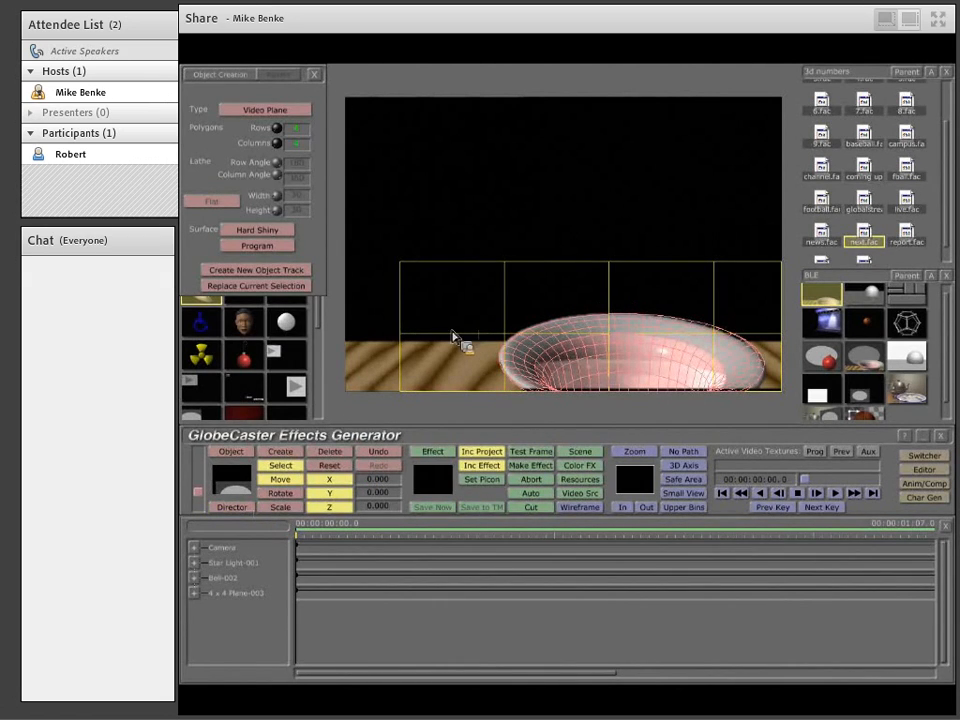
left_click_drag(430, 380, 483, 326)
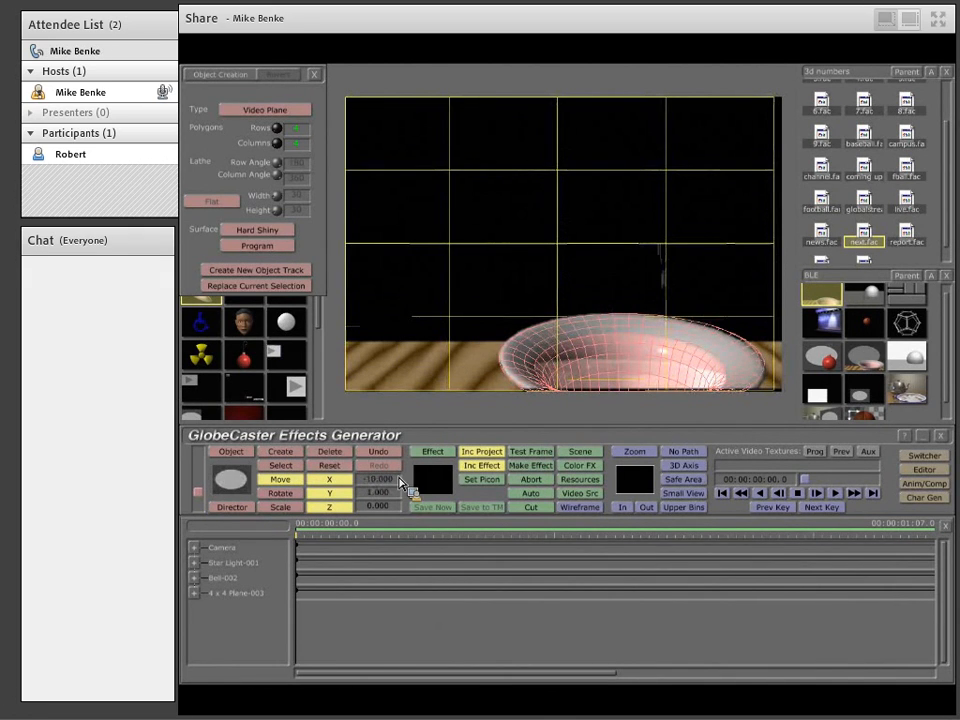
left_click(336, 467)
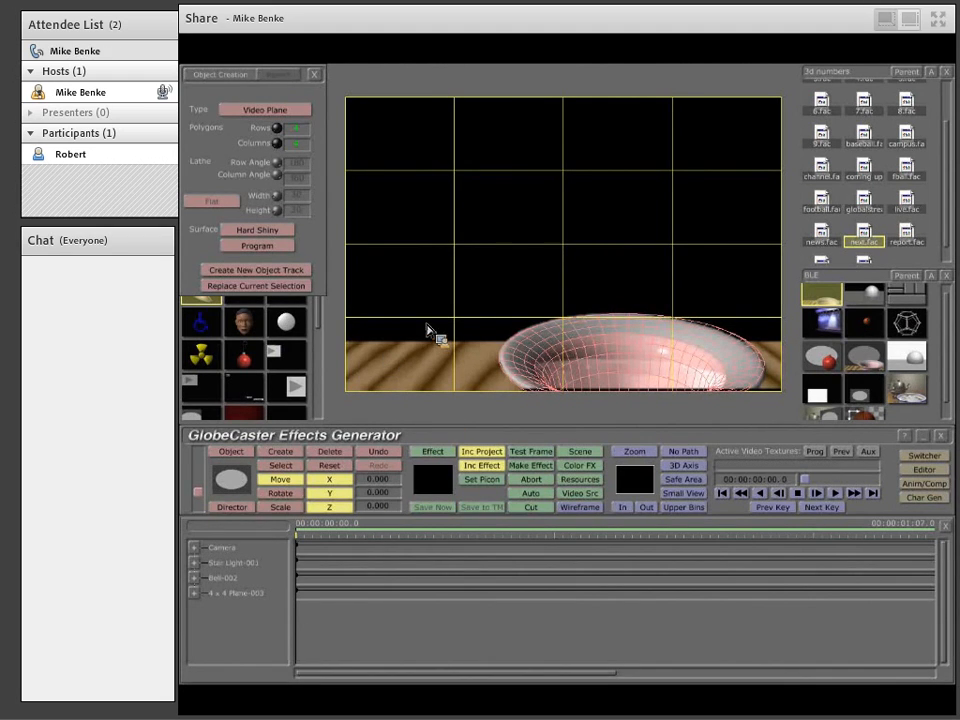
left_click(248, 508)
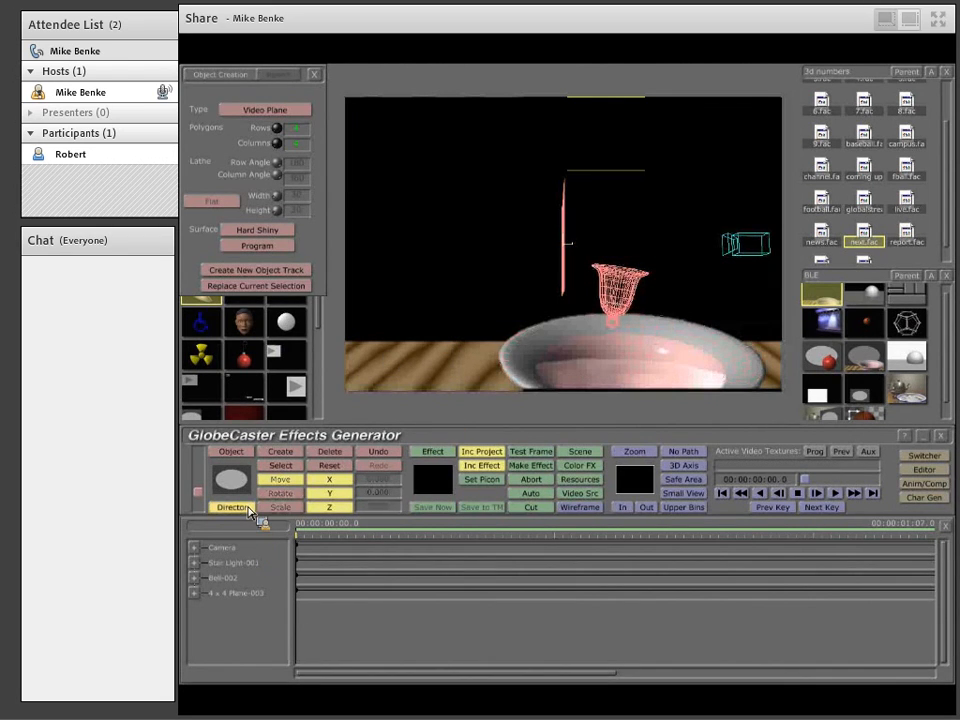
left_click_drag(737, 253, 595, 268)
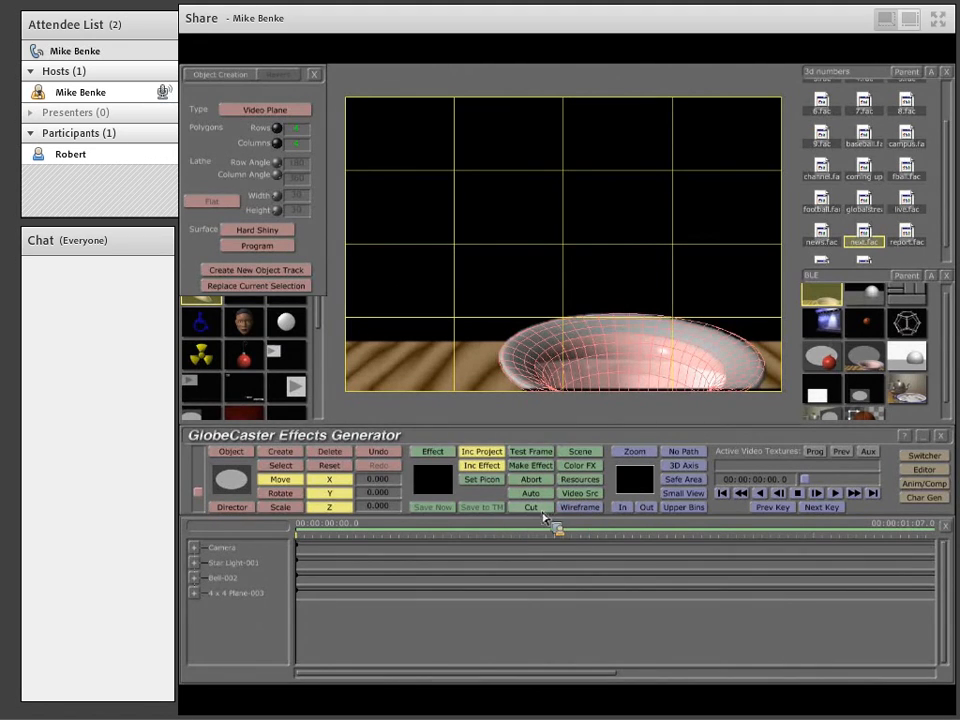
- Set the scene display to flat shading with texture mapping
left_click(578, 509)
left_click(572, 578)
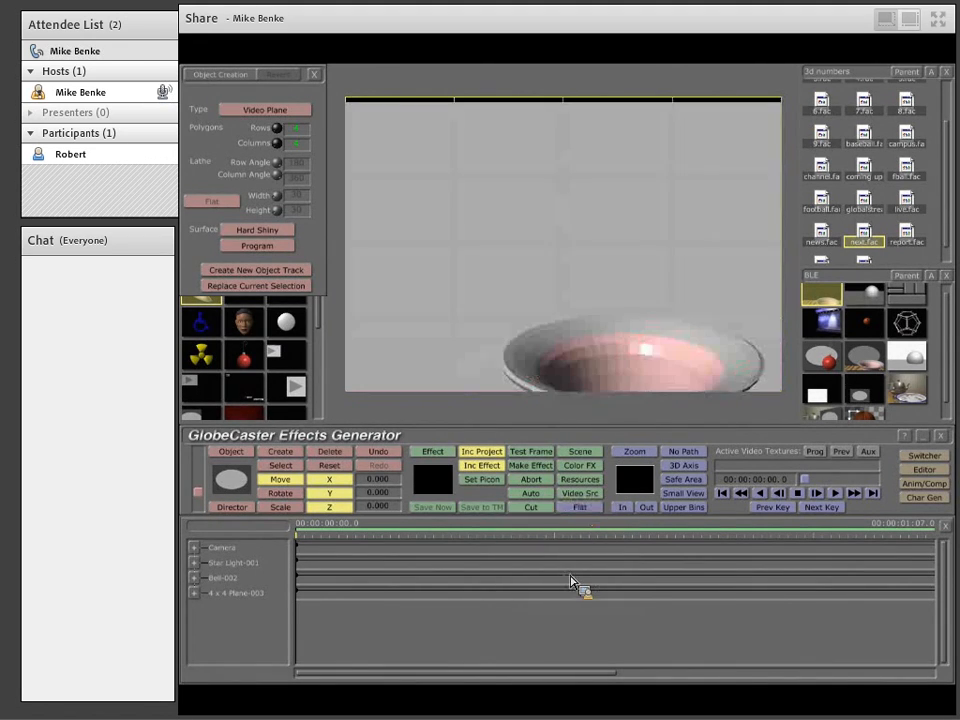
left_click(592, 521)
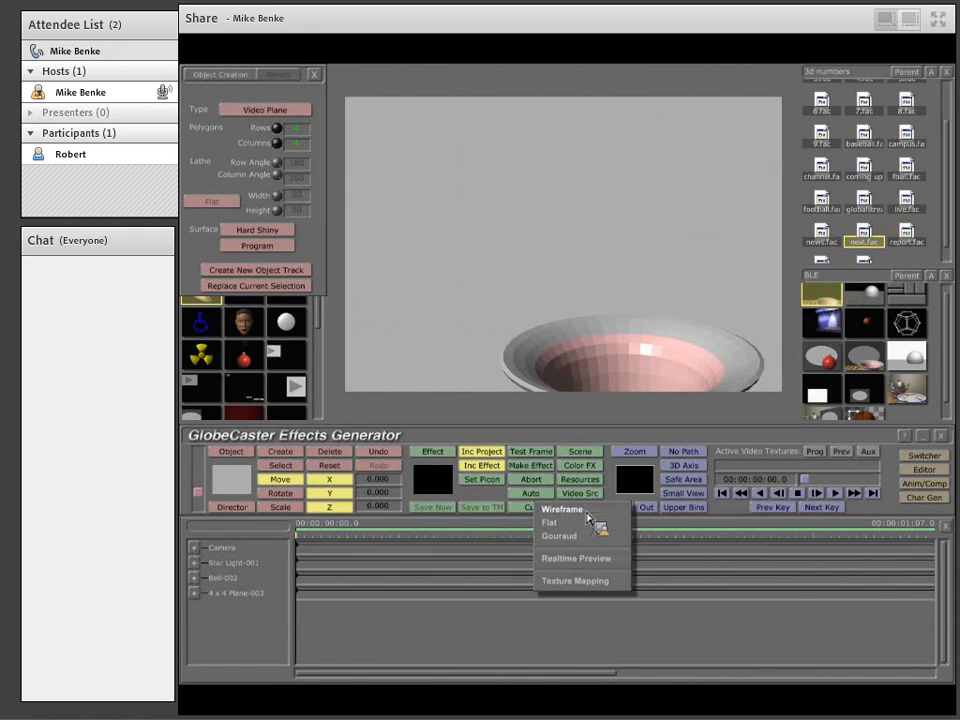
left_click(585, 560)
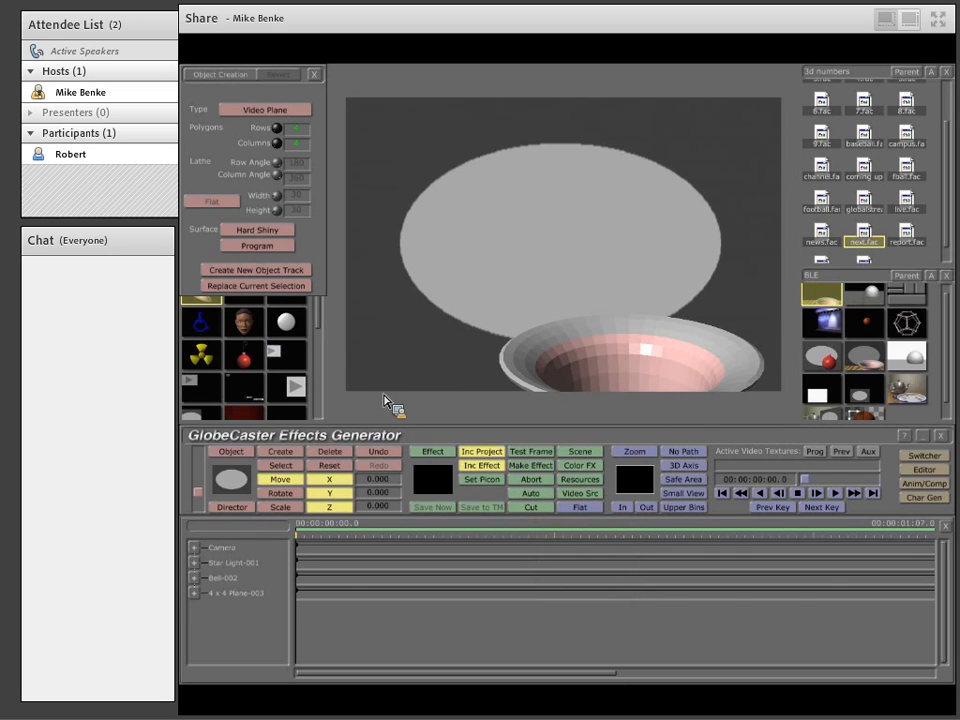
- Set the luminosity of the video plane's Hard Shiny surface to 255
left_click(232, 481)
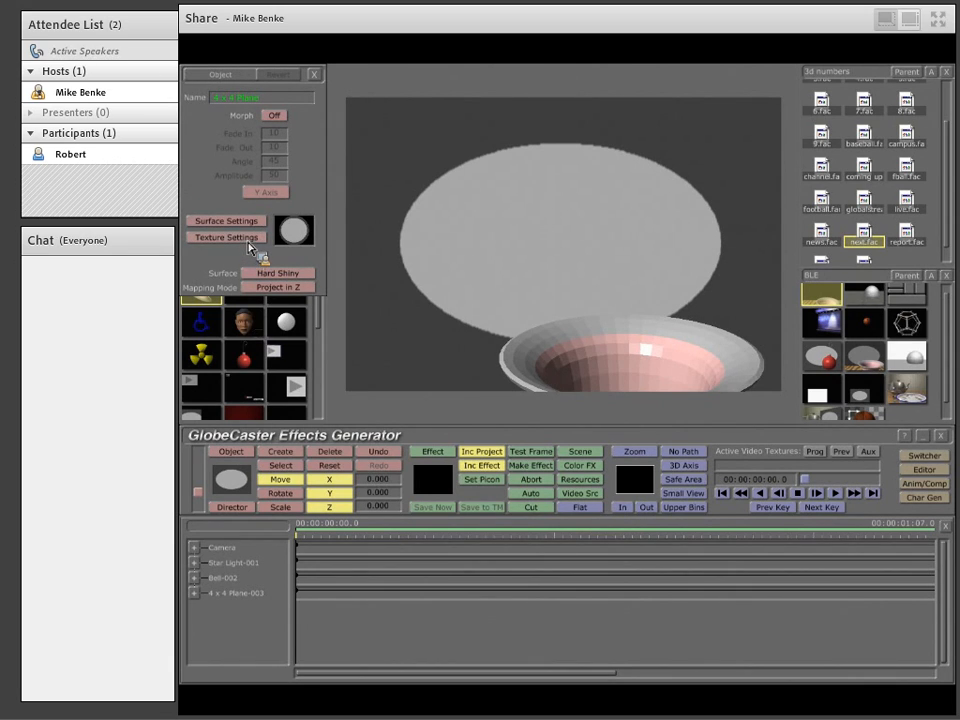
left_click(249, 222)
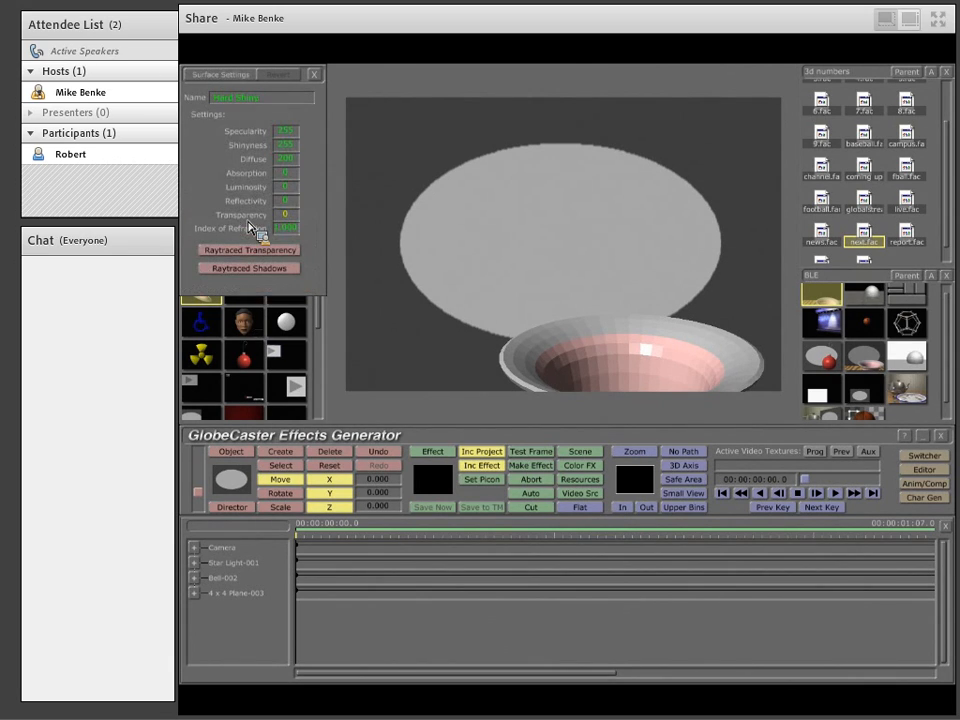
left_click(288, 188)
key("Return")
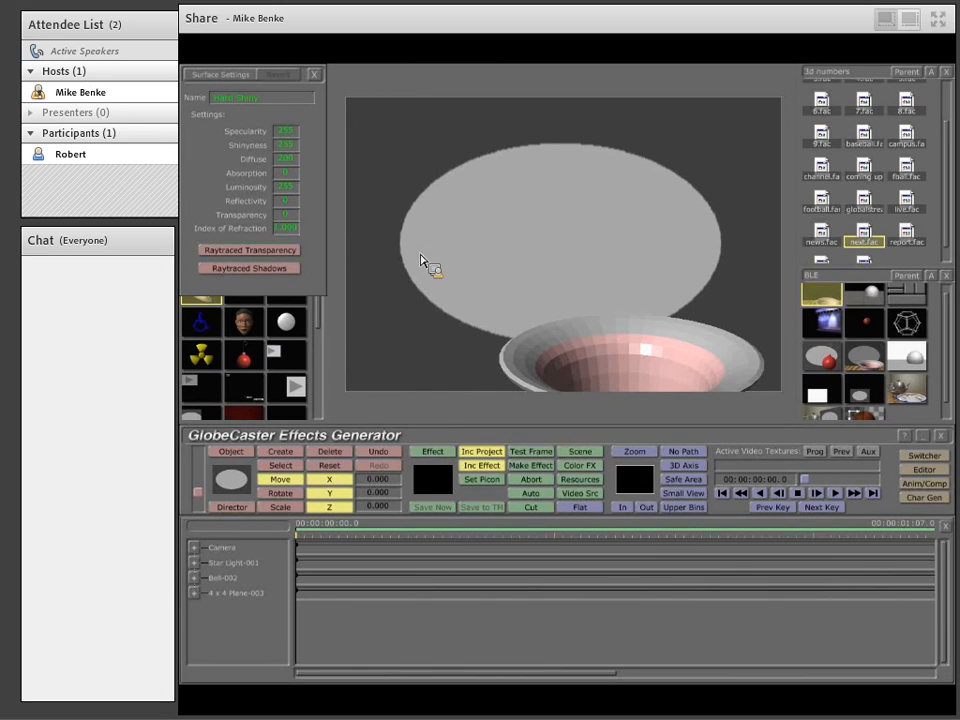
left_click_drag(274, 302, 384, 360)
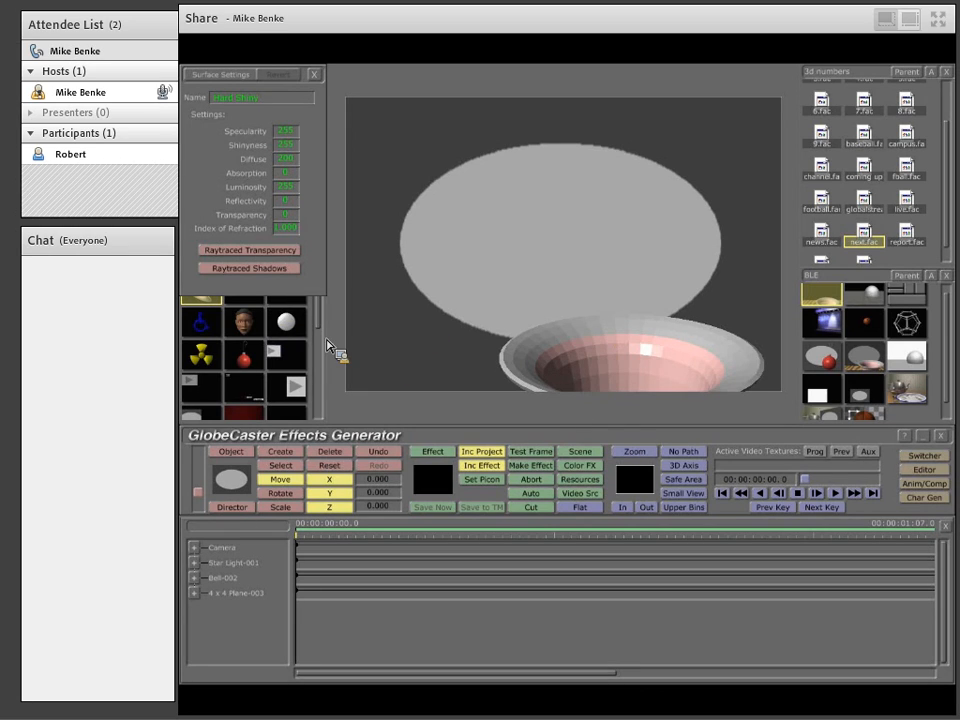
left_click(315, 74)
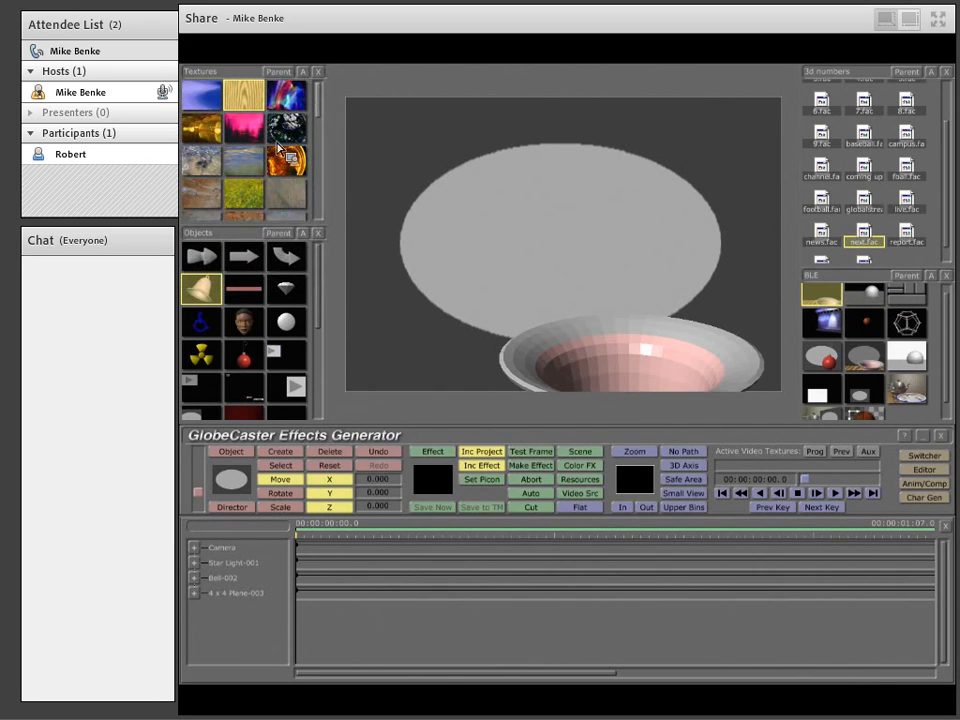
- Try to apply the gold lights texture from the Textures stills folder directly onto the bell in the scene
left_click(286, 73)
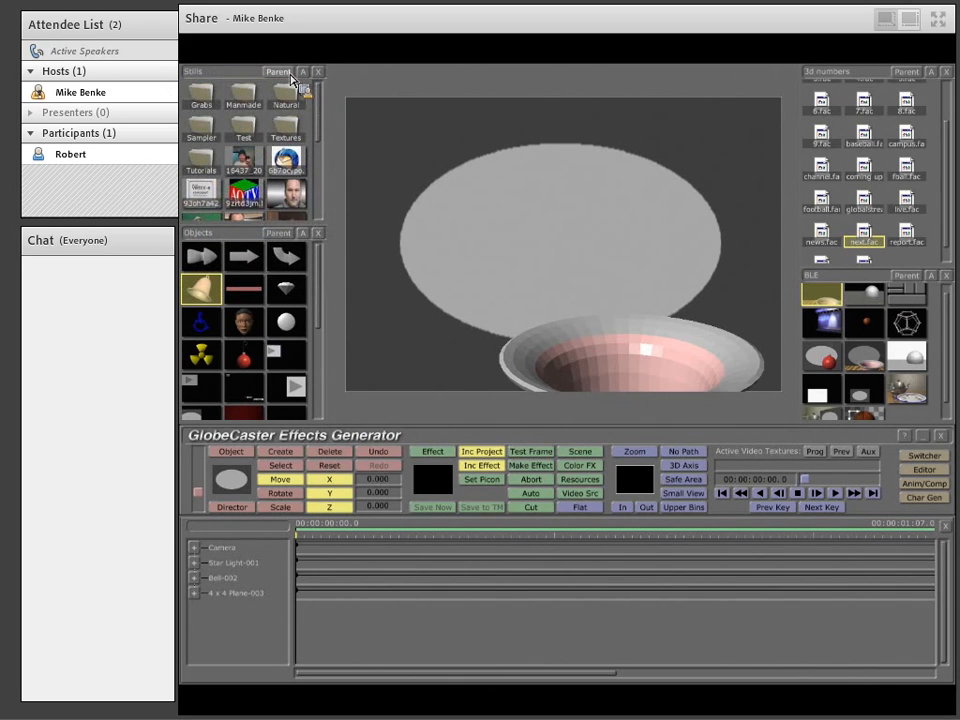
double_click(208, 98)
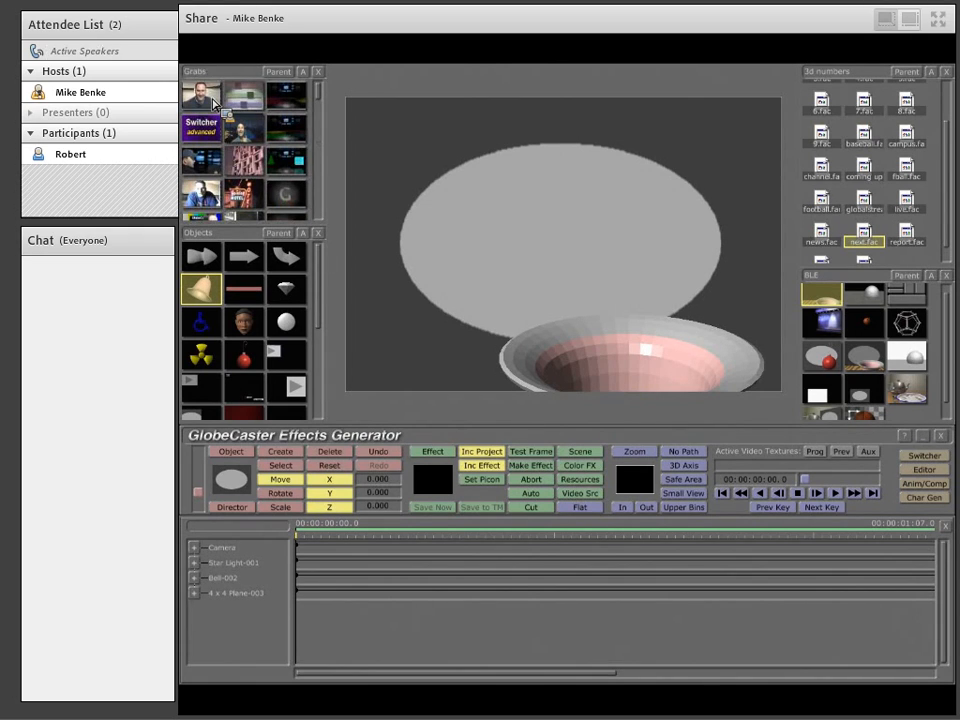
left_click(278, 72)
double_click(287, 128)
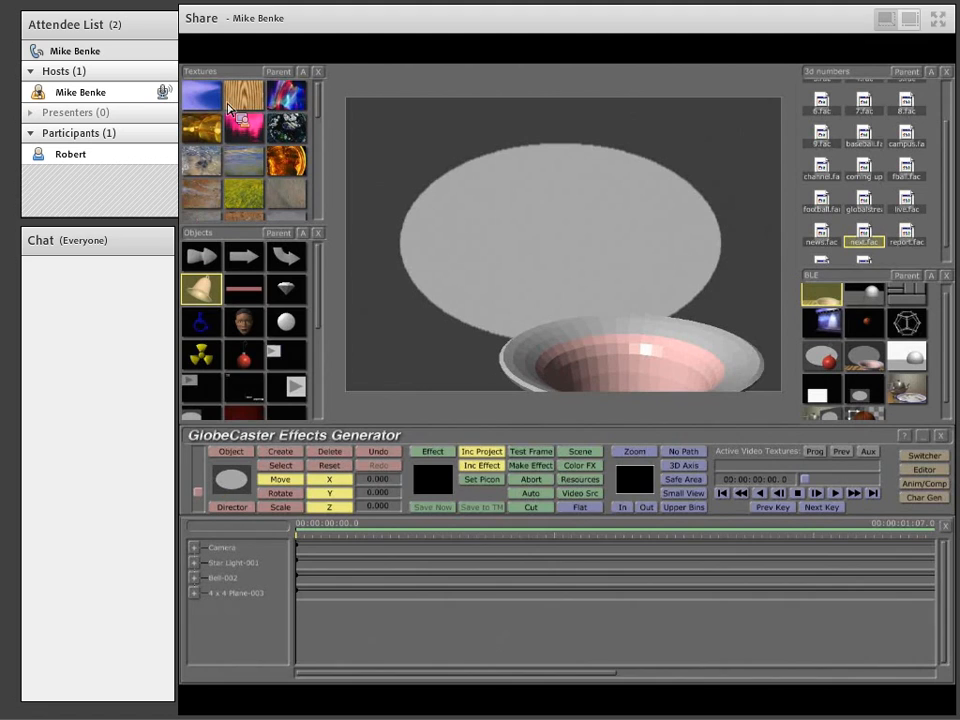
left_click_drag(216, 124, 700, 367)
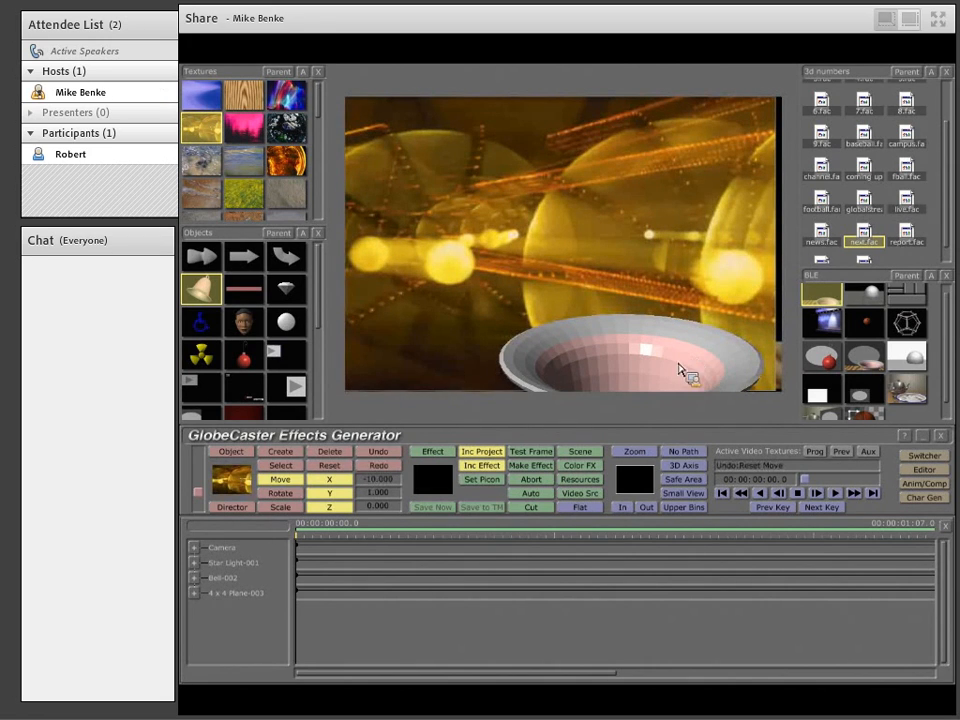
- Undo the texture placement and the video plane's creation, keeping the bell in the scene
left_click(374, 453)
left_click(374, 453)
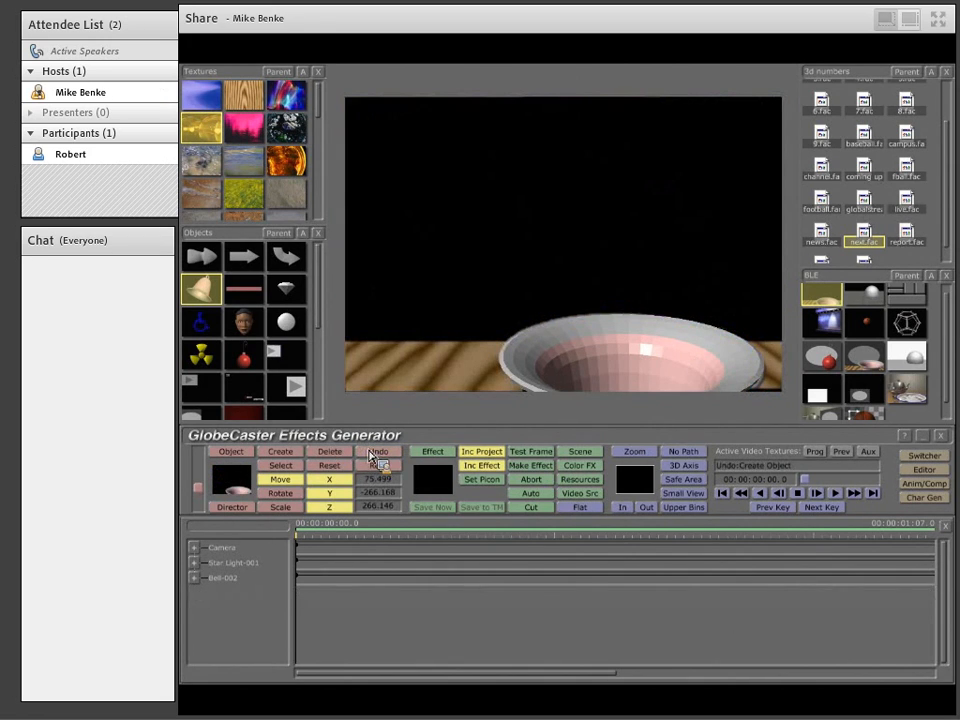
left_click(375, 453)
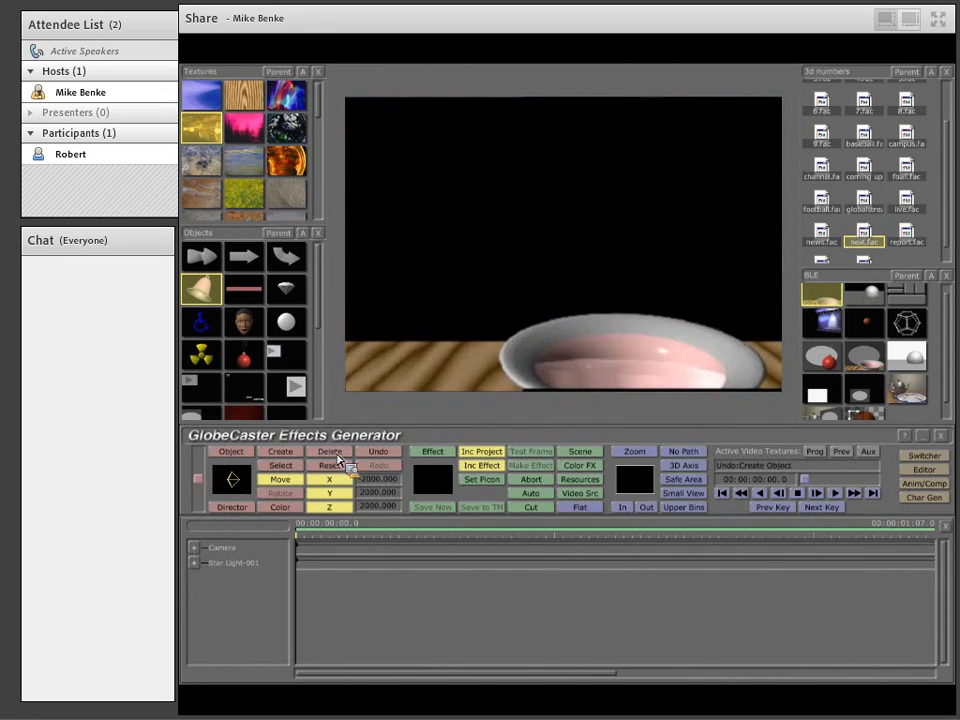
left_click(382, 464)
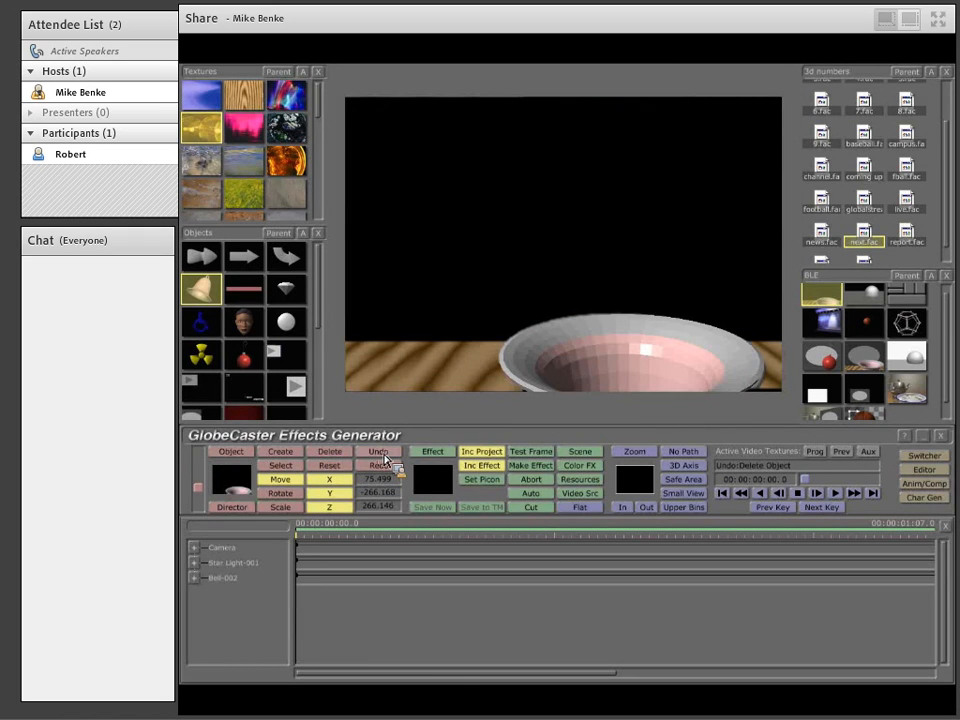
- Create a Video Plane with a Hard Shiny surface and Program source again as a new object track
left_click(231, 452)
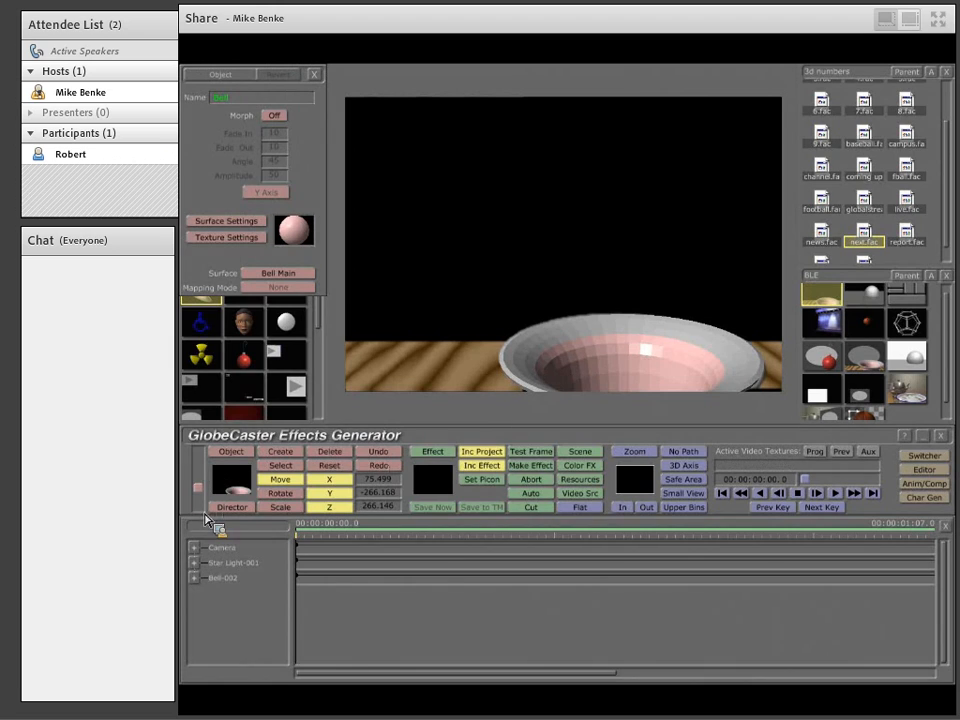
left_click_drag(205, 505, 206, 479)
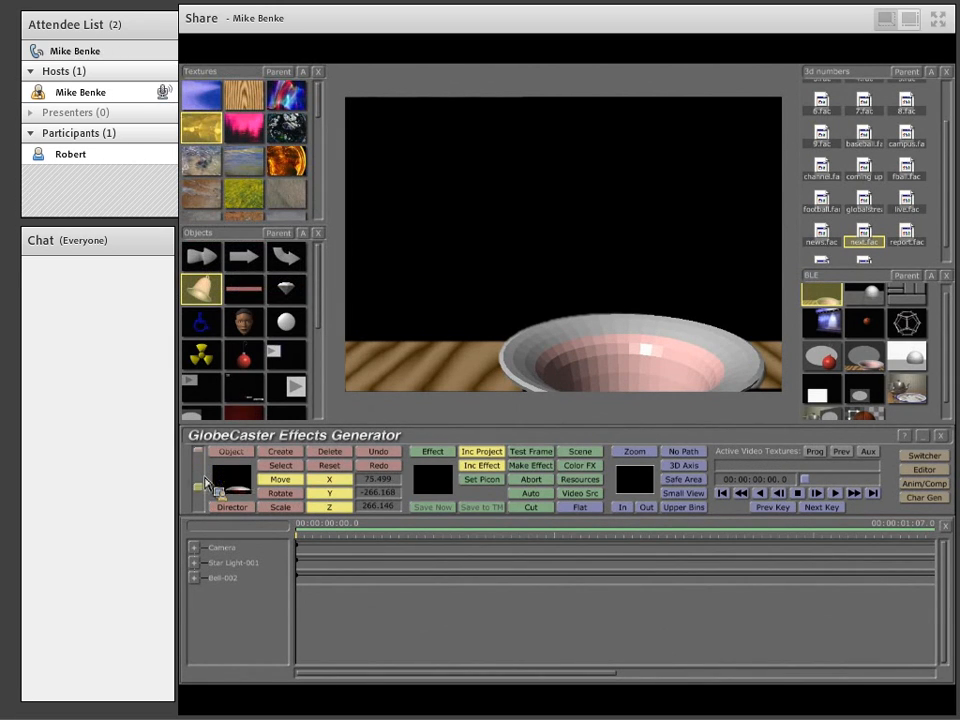
left_click(280, 451)
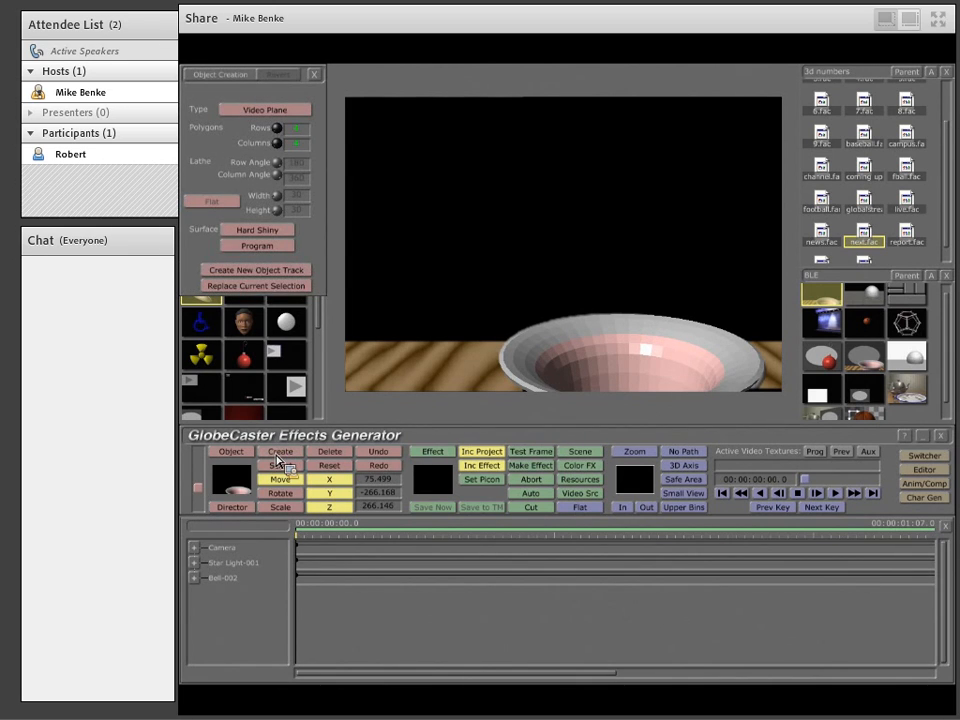
left_click(280, 271)
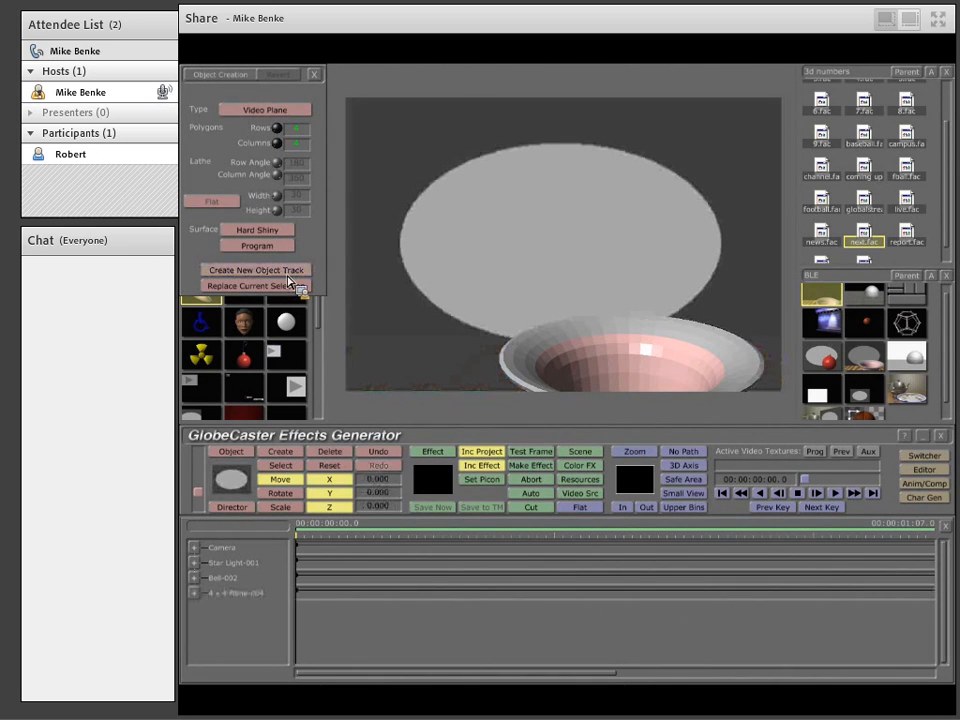
- Apply the gold lights texture as the graphic of the bell's Bell Main surface
left_click(200, 488)
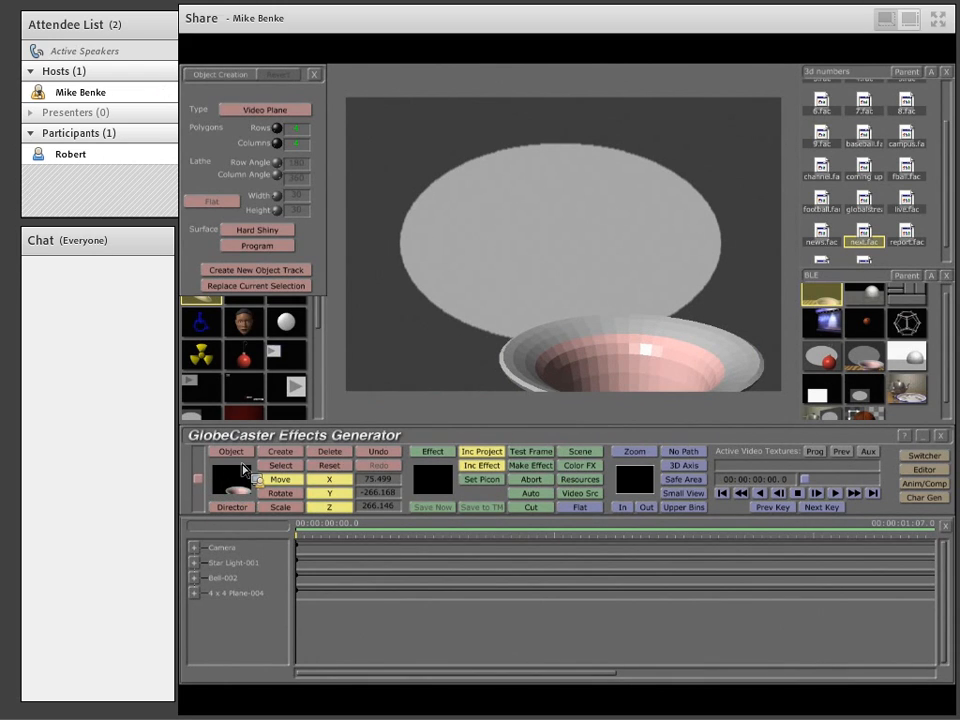
left_click(247, 464)
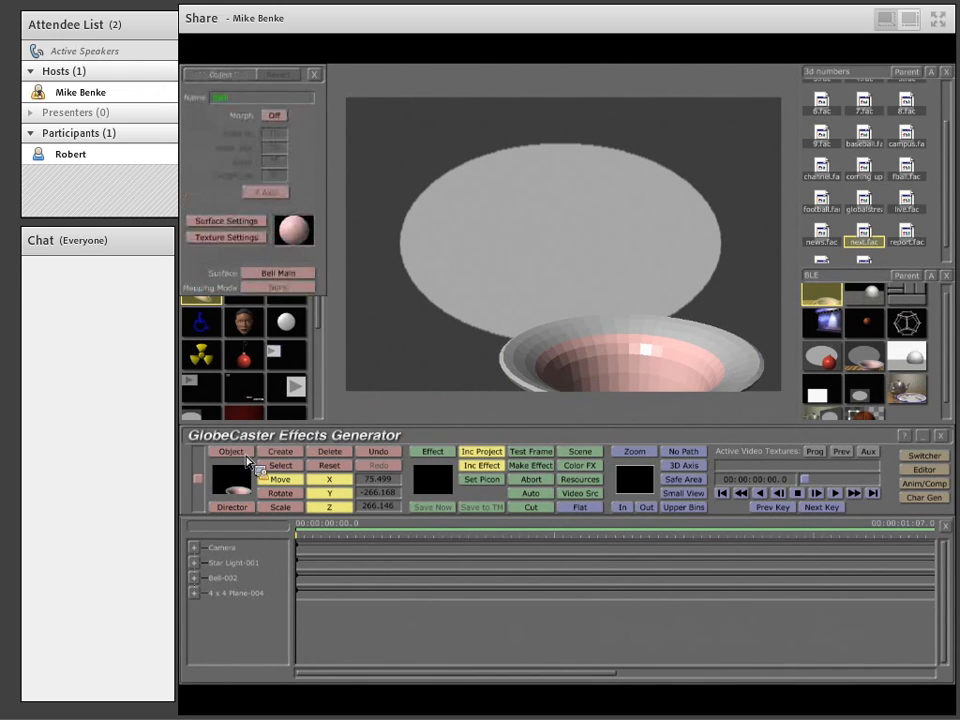
left_click(250, 238)
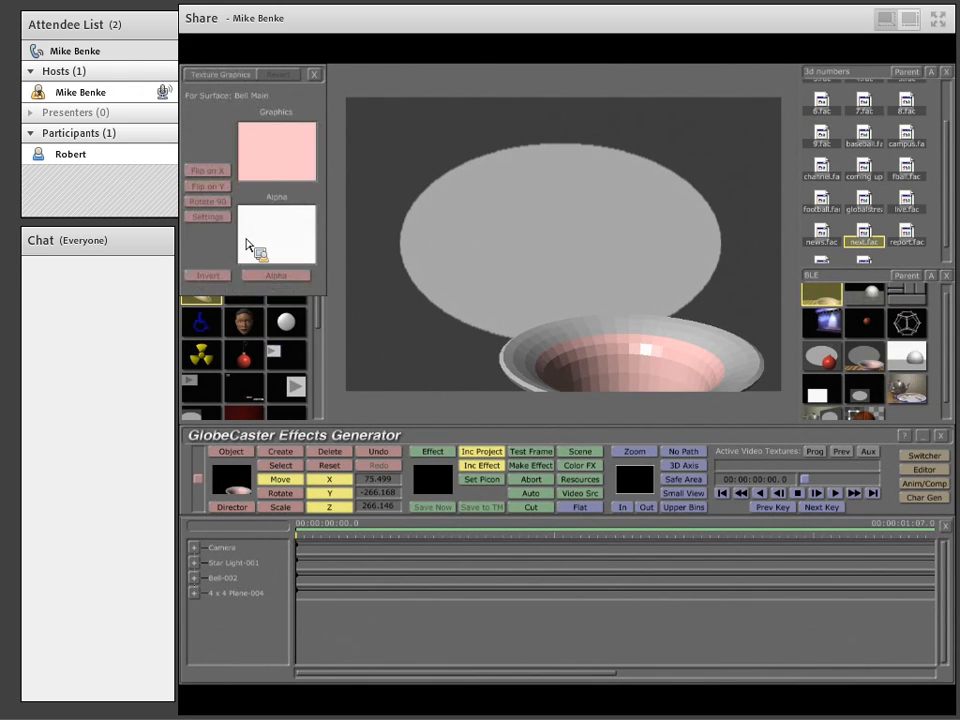
left_click(312, 79)
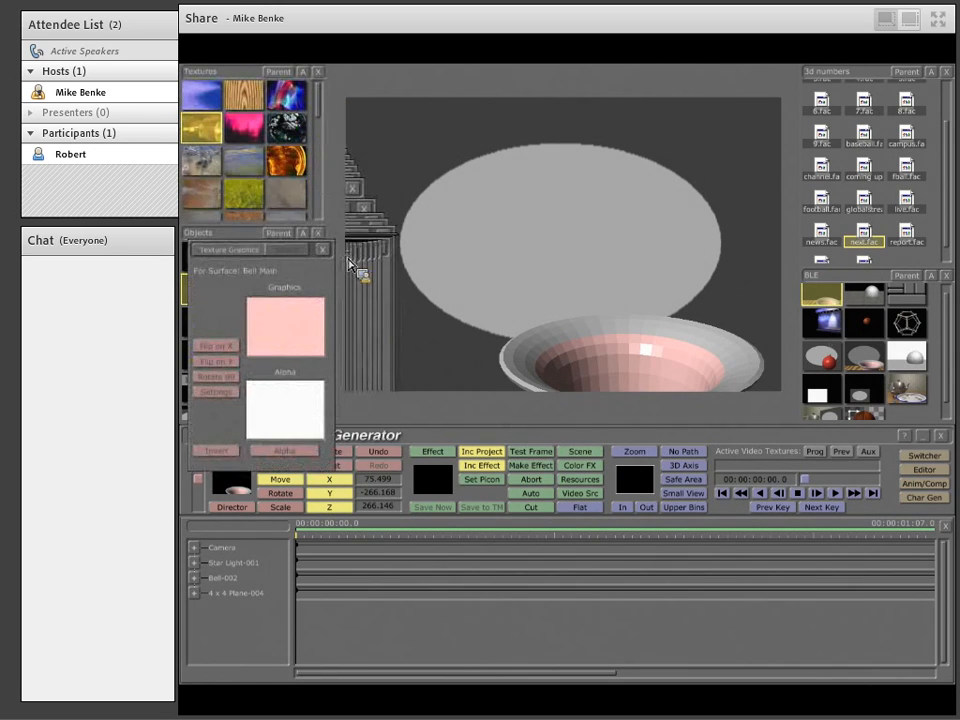
left_click_drag(259, 150, 289, 342)
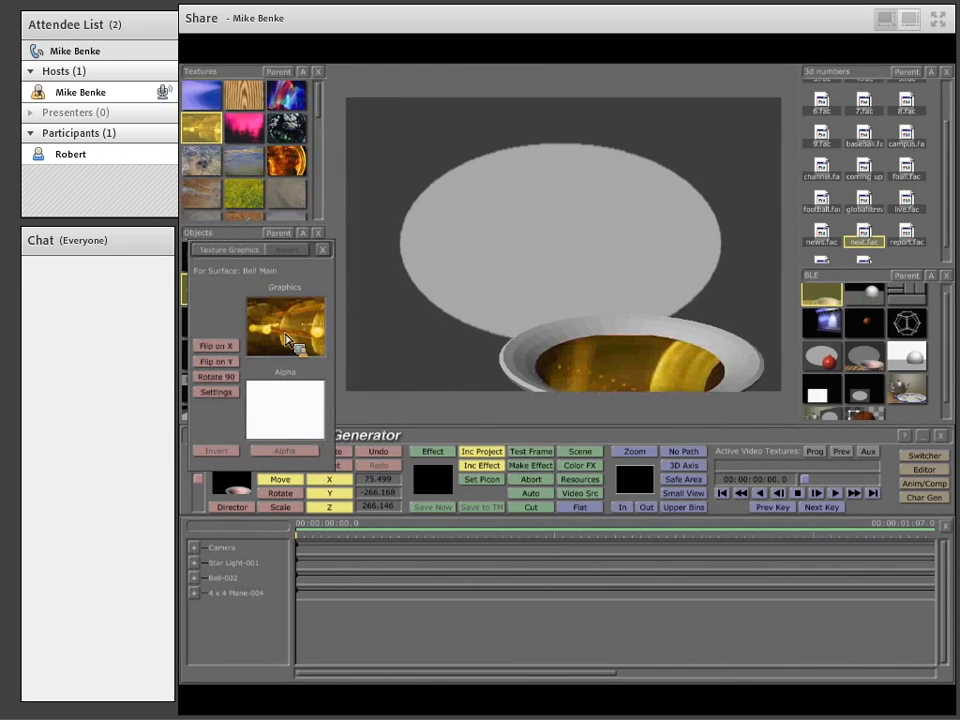
left_click_drag(285, 160, 281, 323)
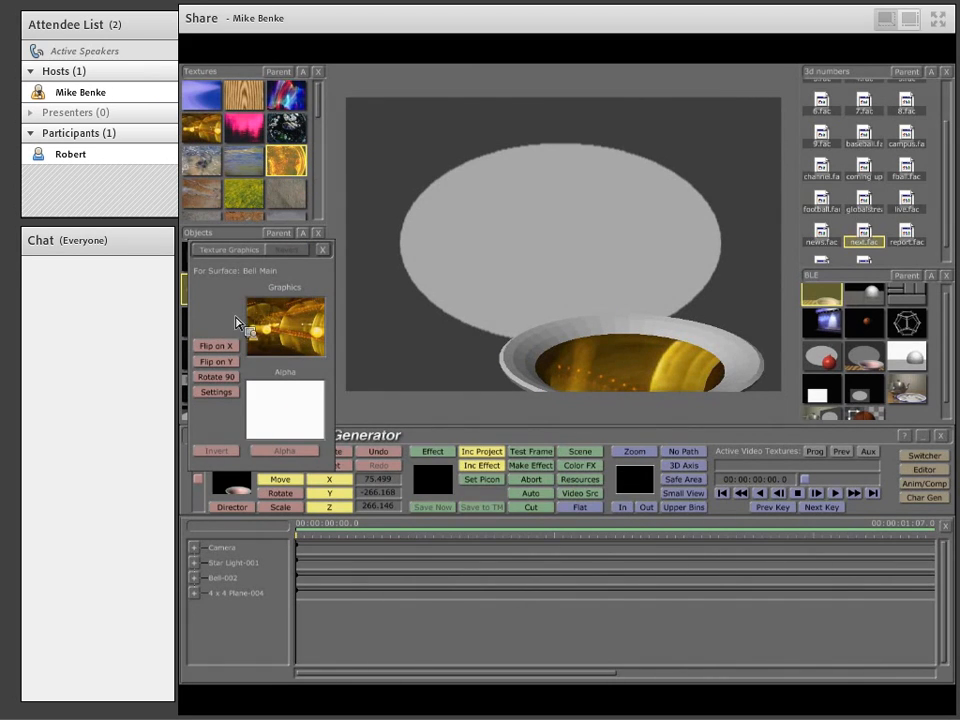
left_click(220, 254)
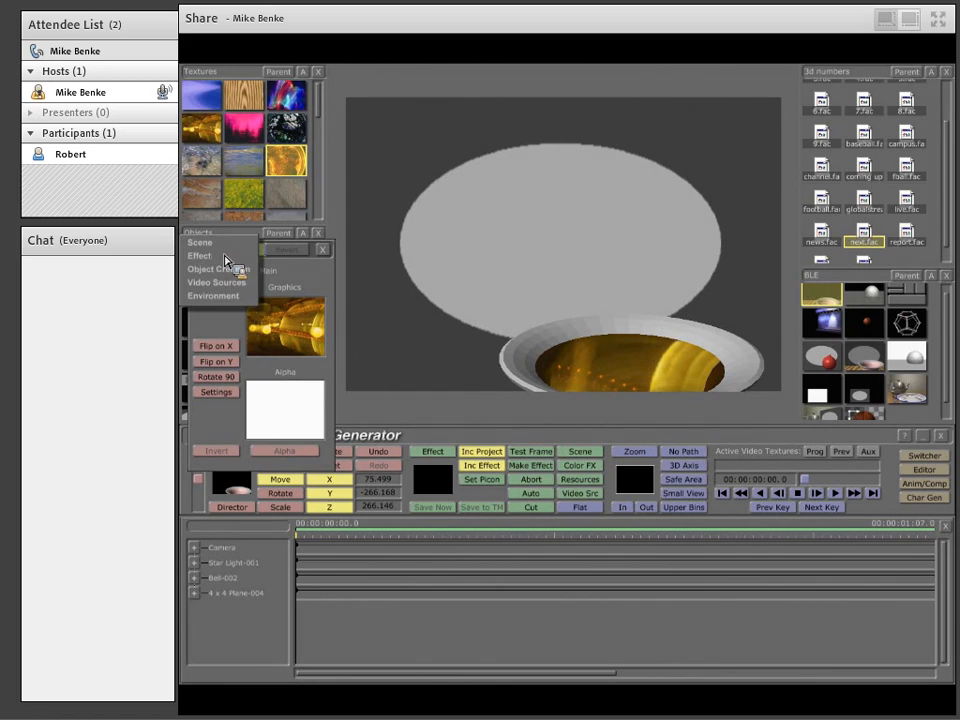
left_click(325, 250)
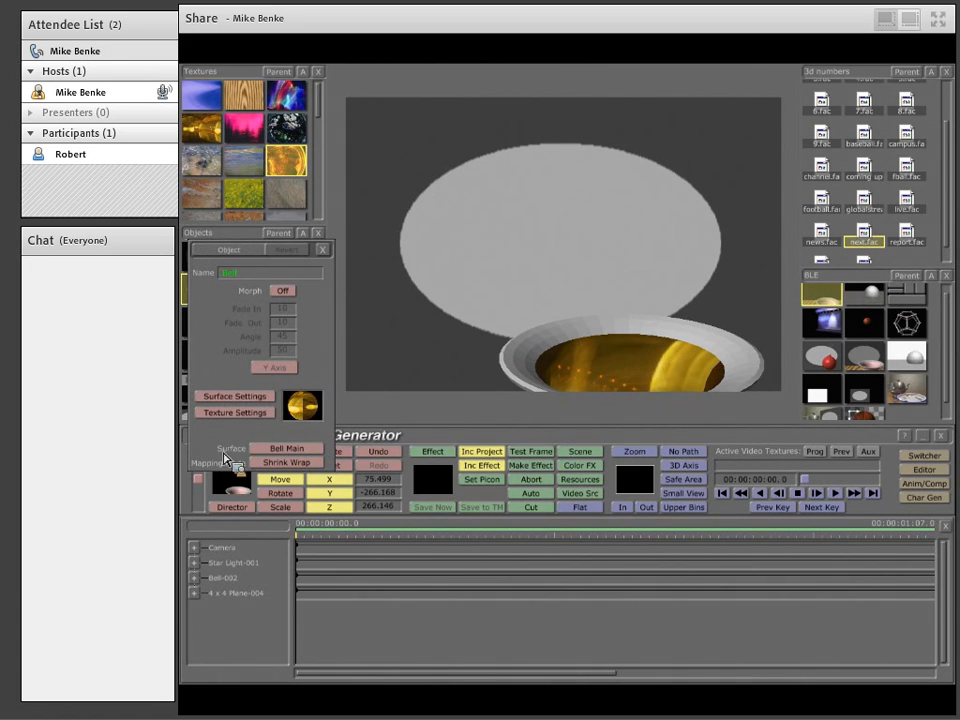
- Try the Camera, Project in X and Project in Y mapping modes on the Bell Main surface
left_click(270, 449)
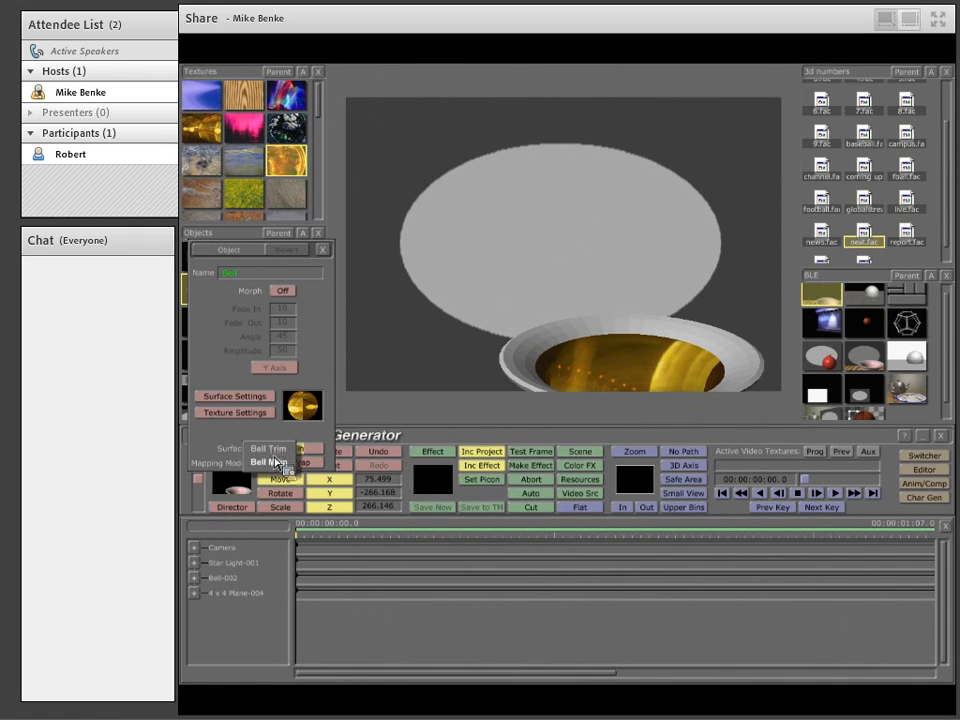
left_click(279, 463)
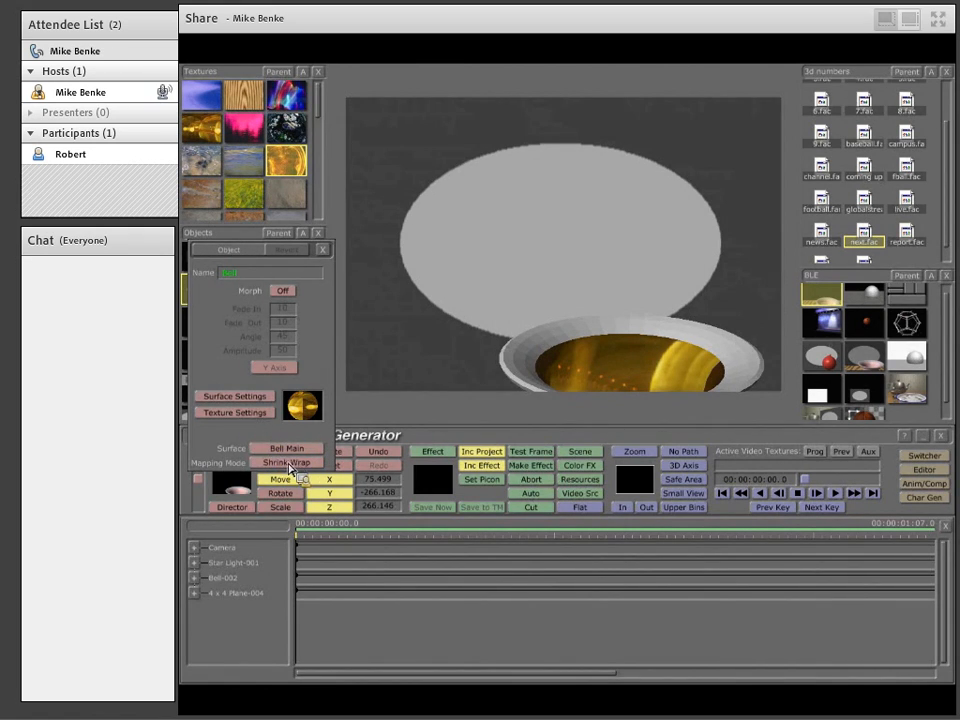
left_click(290, 465)
left_click(282, 468)
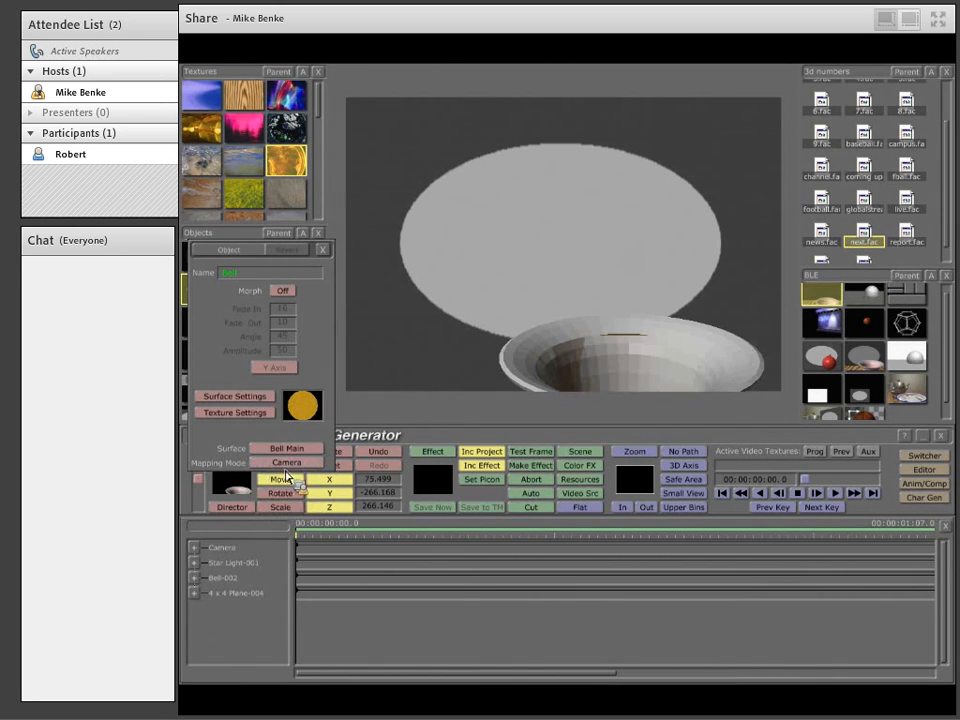
left_click(295, 466)
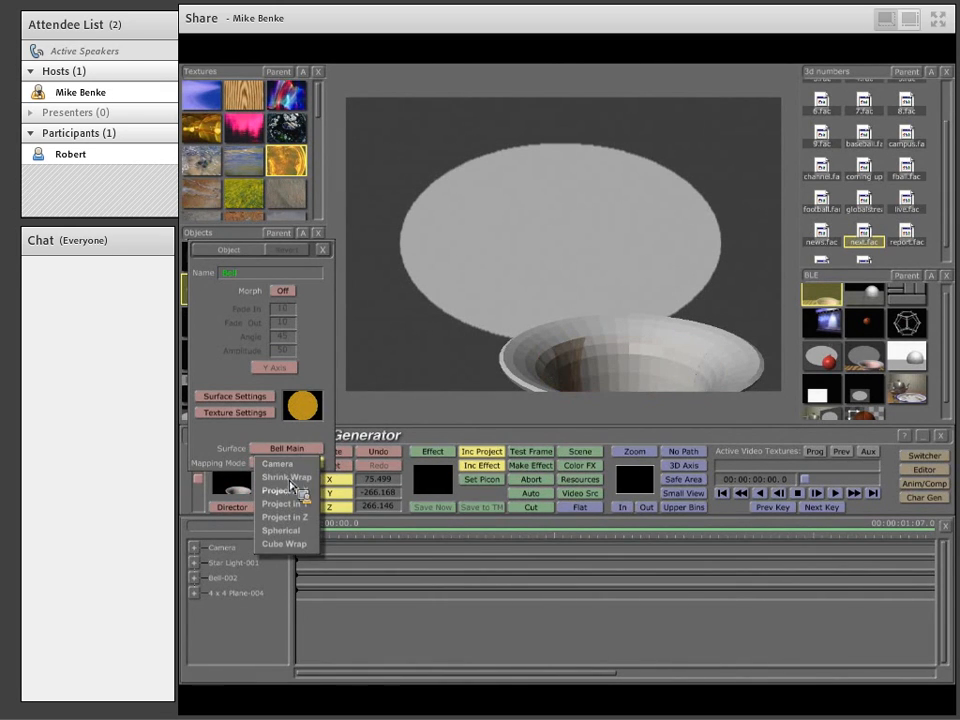
left_click(292, 491)
left_click(288, 463)
left_click(294, 502)
- Set the mapping mode of the Bell Main surface to Project in Z
left_click(290, 464)
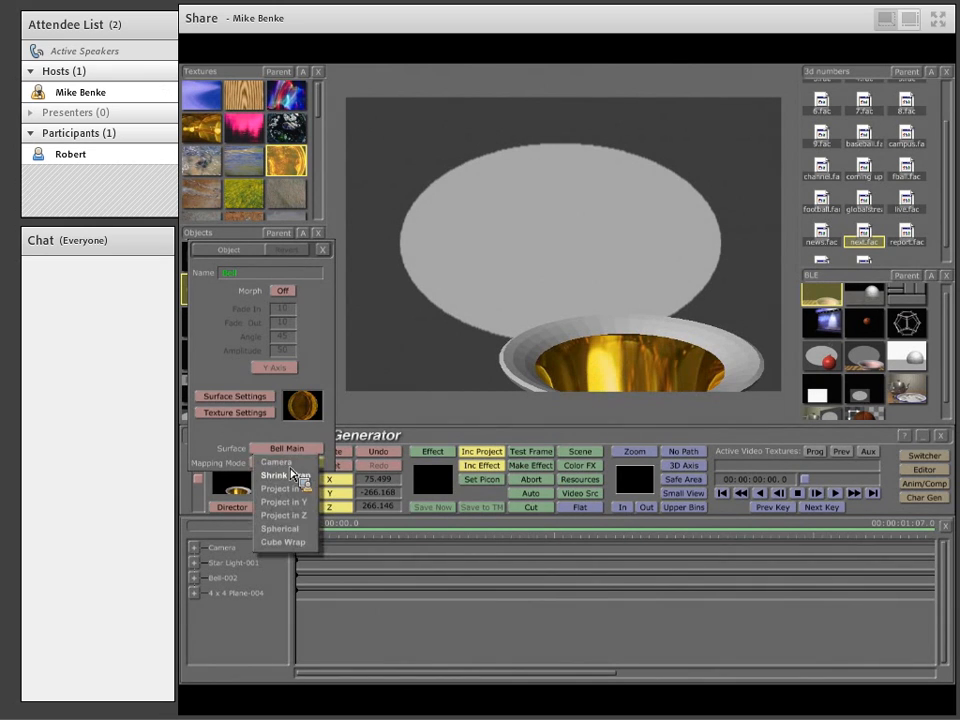
left_click(292, 513)
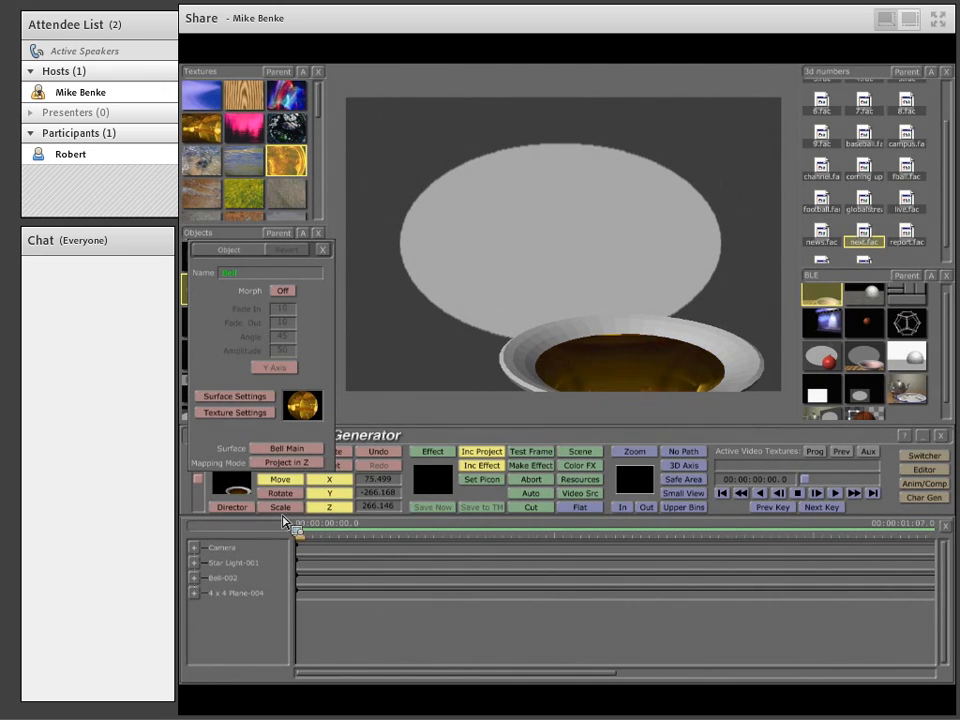
left_click(295, 455)
left_click(292, 463)
- Apply the gold lights texture as the graphic of the bell's Bell Trim surface
left_click(255, 413)
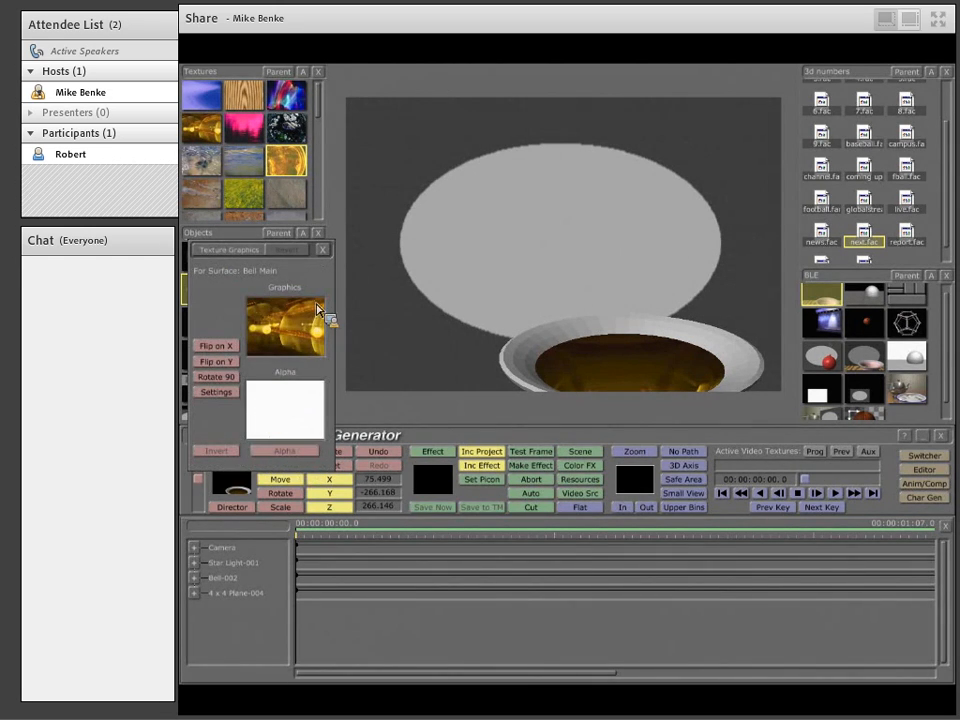
left_click(322, 249)
left_click(287, 445)
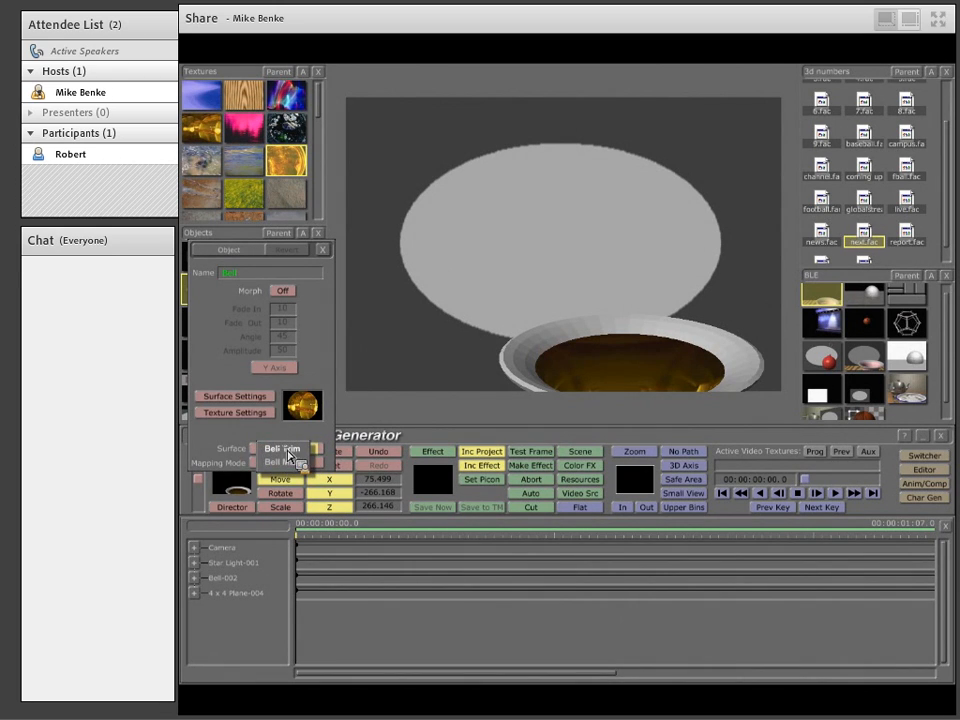
left_click(289, 458)
left_click(259, 413)
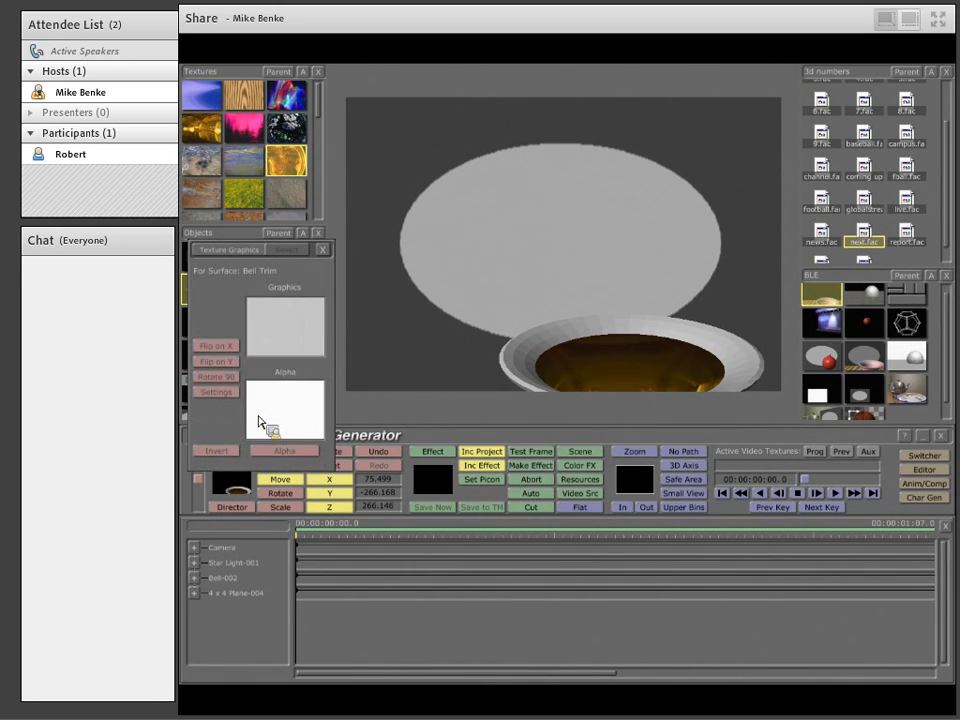
left_click_drag(207, 140, 268, 341)
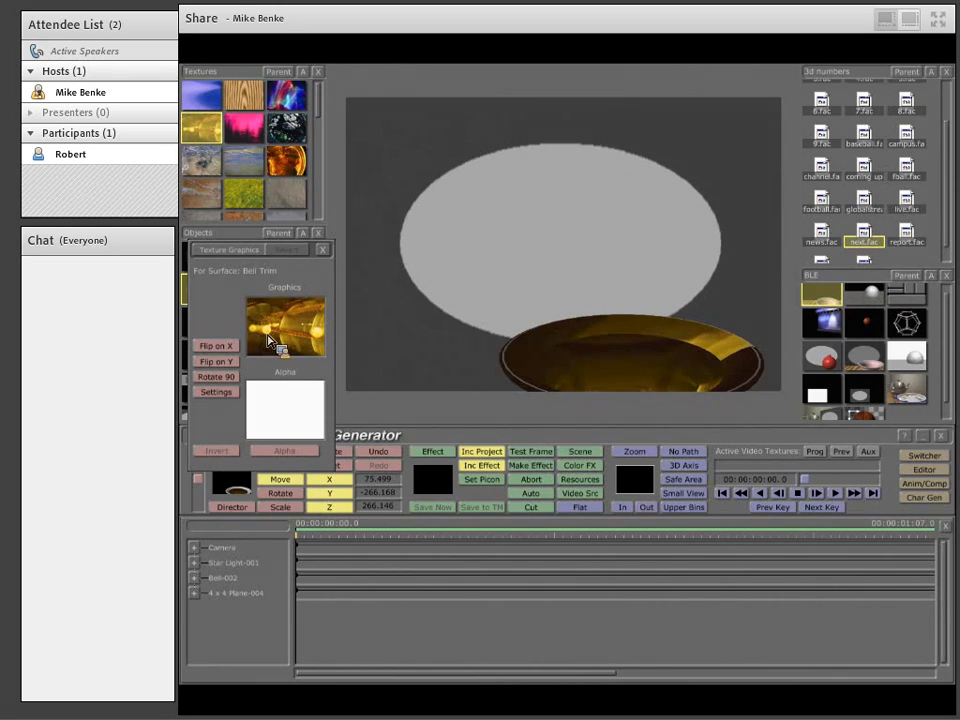
- Try Camera and Project in Y mapping on the bell's Bell Trim surface, and settle on Spherical
left_click(321, 250)
left_click(290, 463)
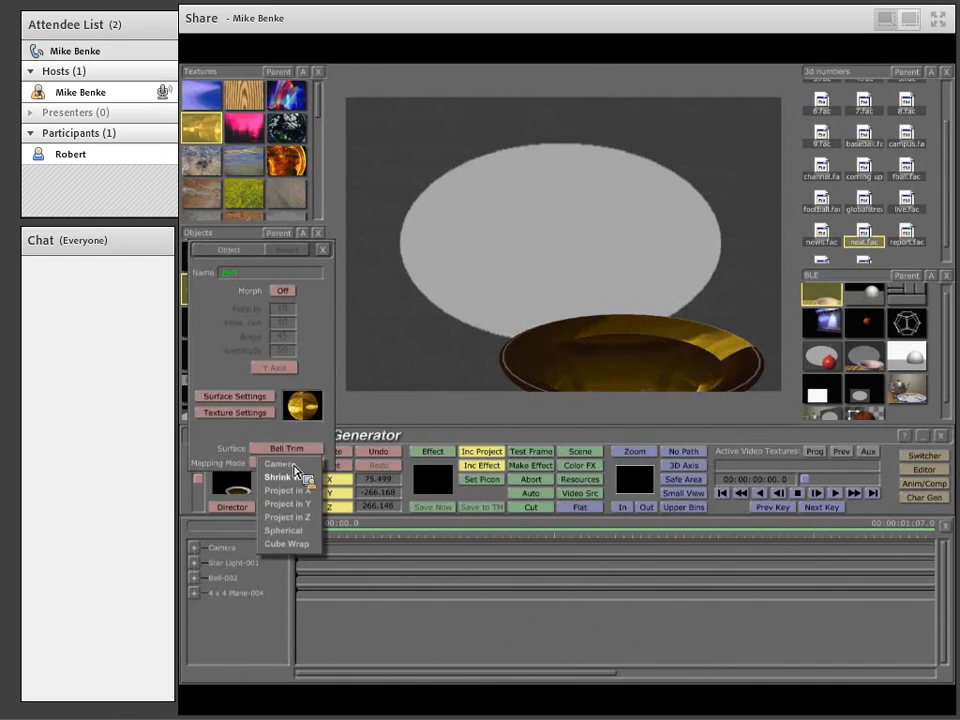
left_click(298, 464)
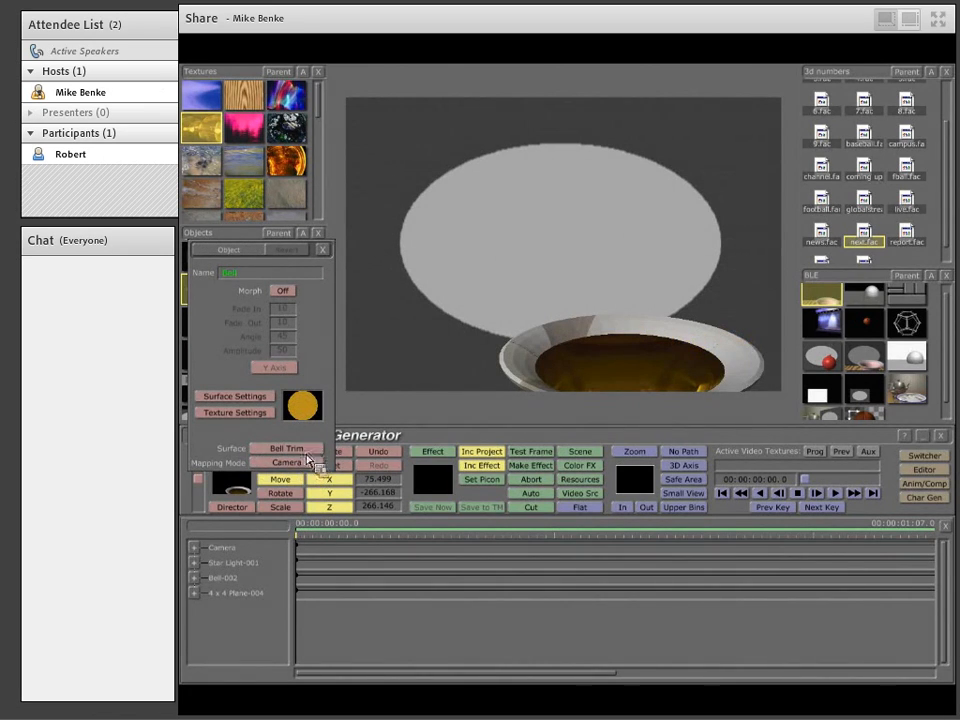
left_click(307, 461)
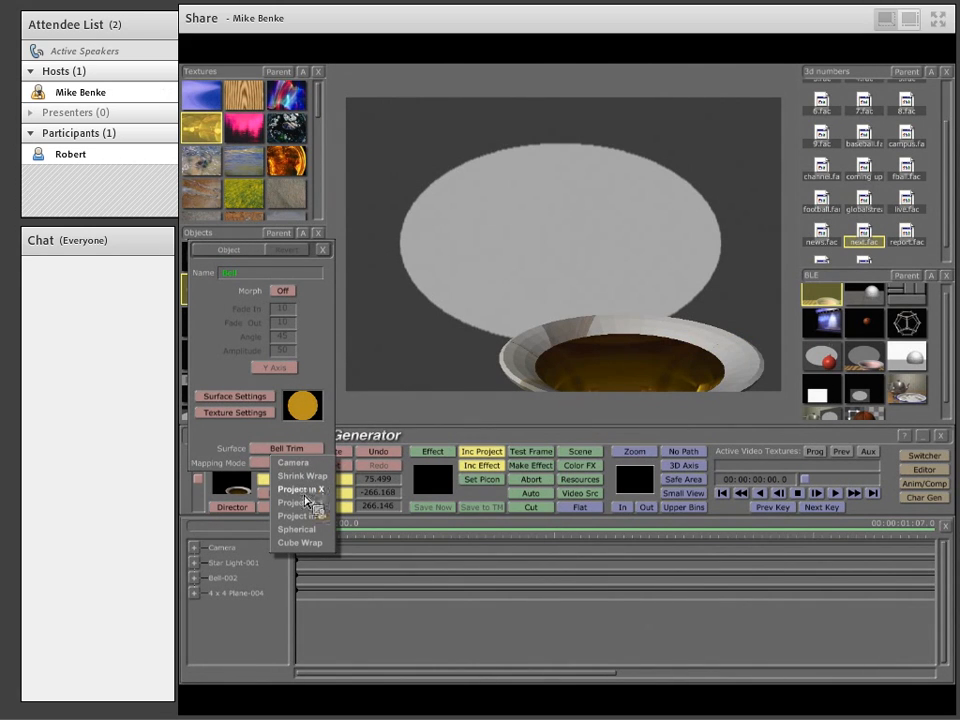
left_click(304, 503)
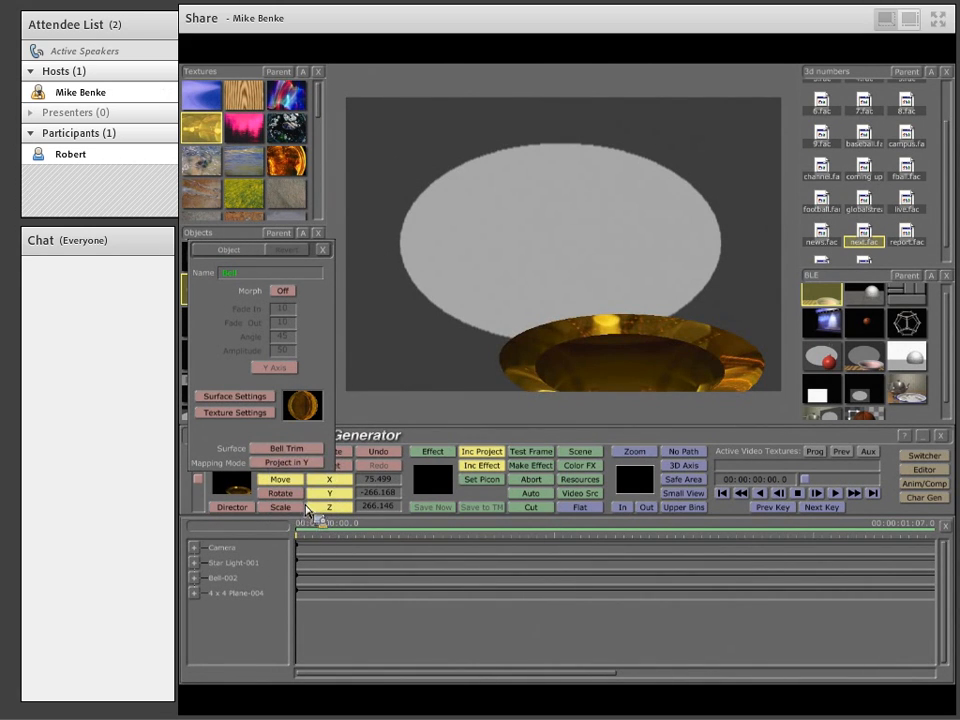
left_click(300, 463)
left_click(310, 530)
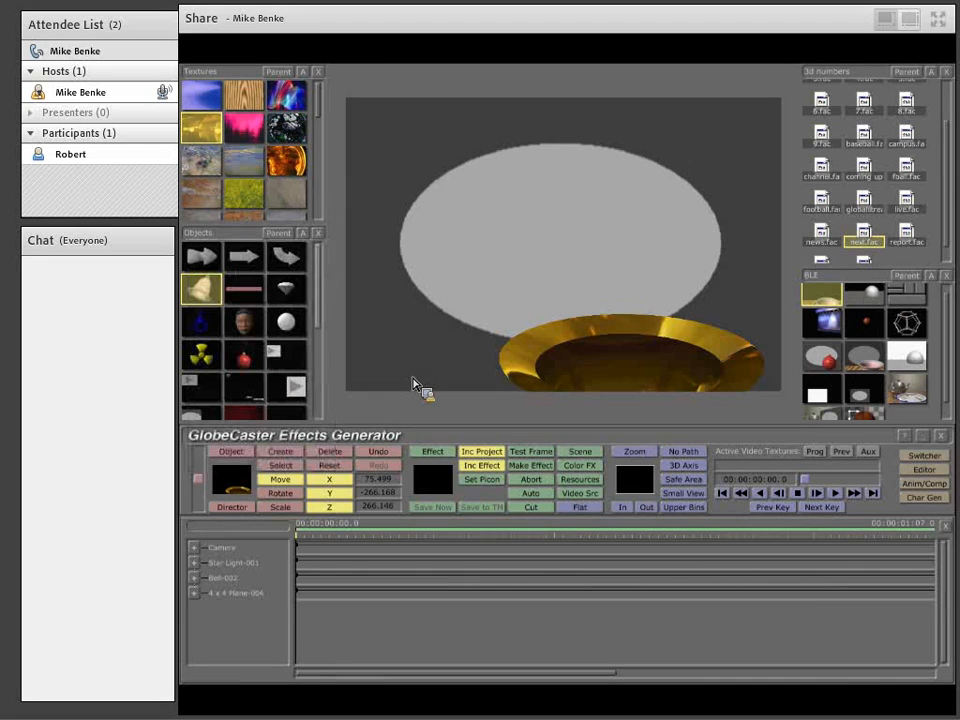
- Configure the effect with Graphics added to Warp, Chromakey on, a duration of 00:00:00:01 and a pause
left_click(432, 452)
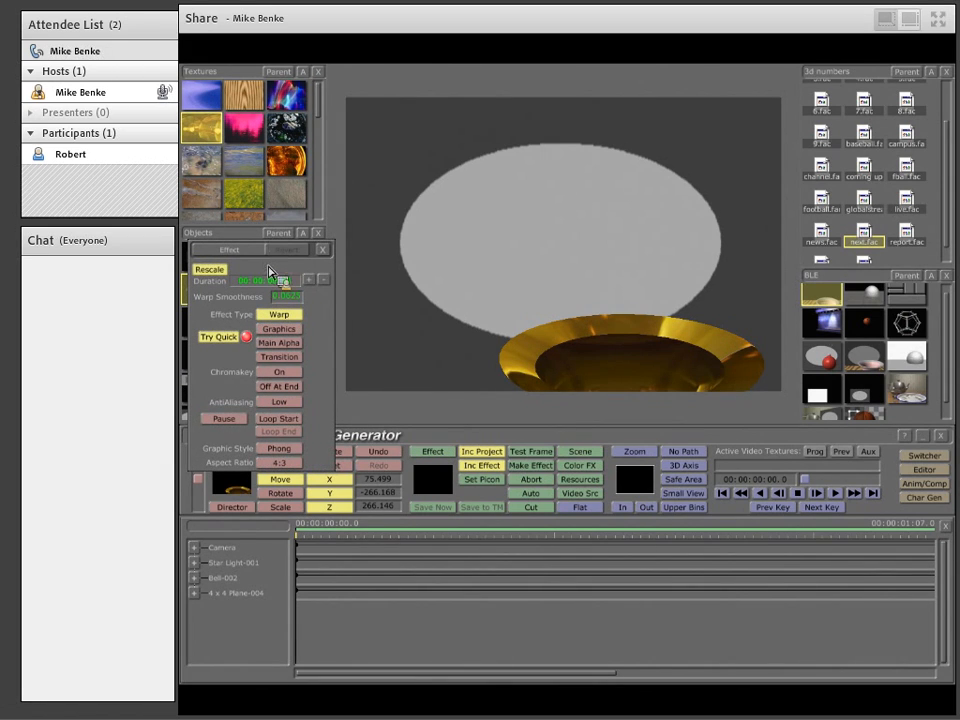
left_click(289, 331)
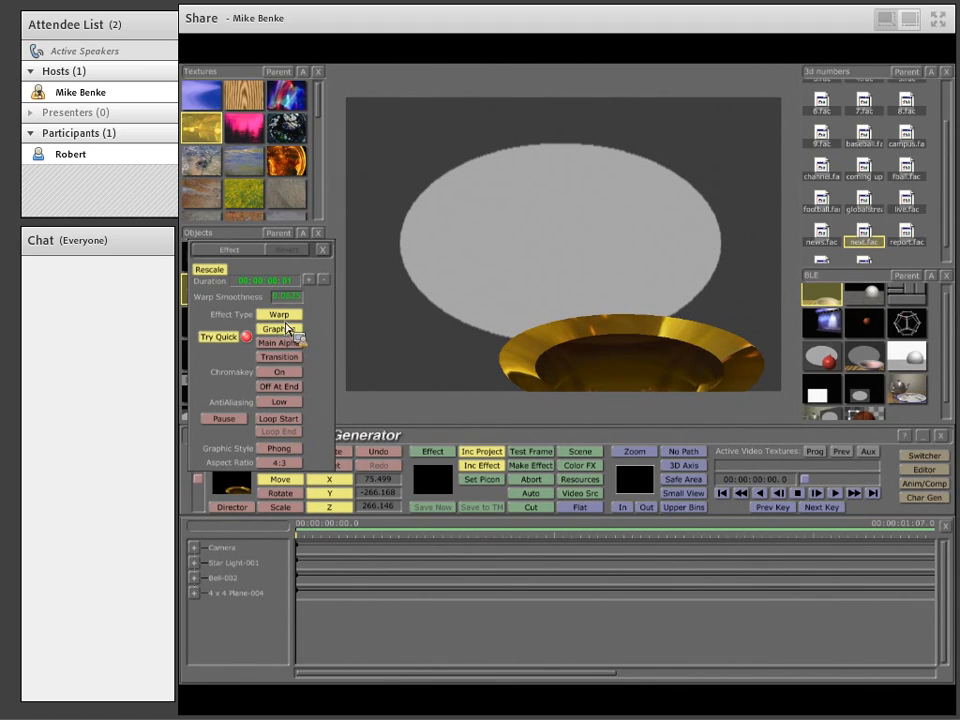
left_click(283, 373)
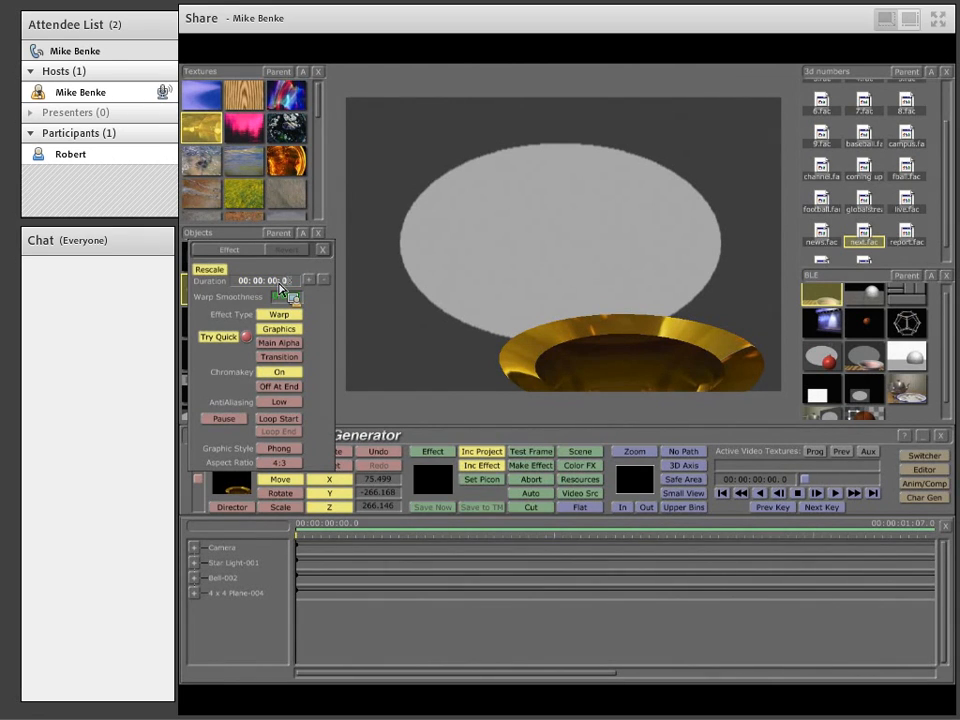
type("1")
key("Return")
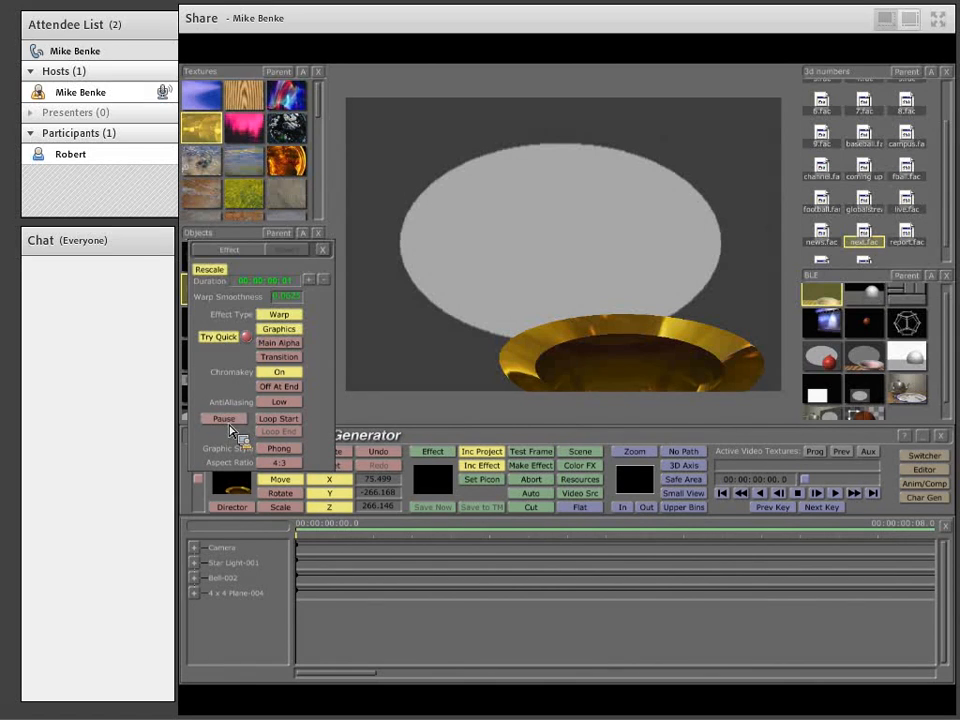
left_click(231, 422)
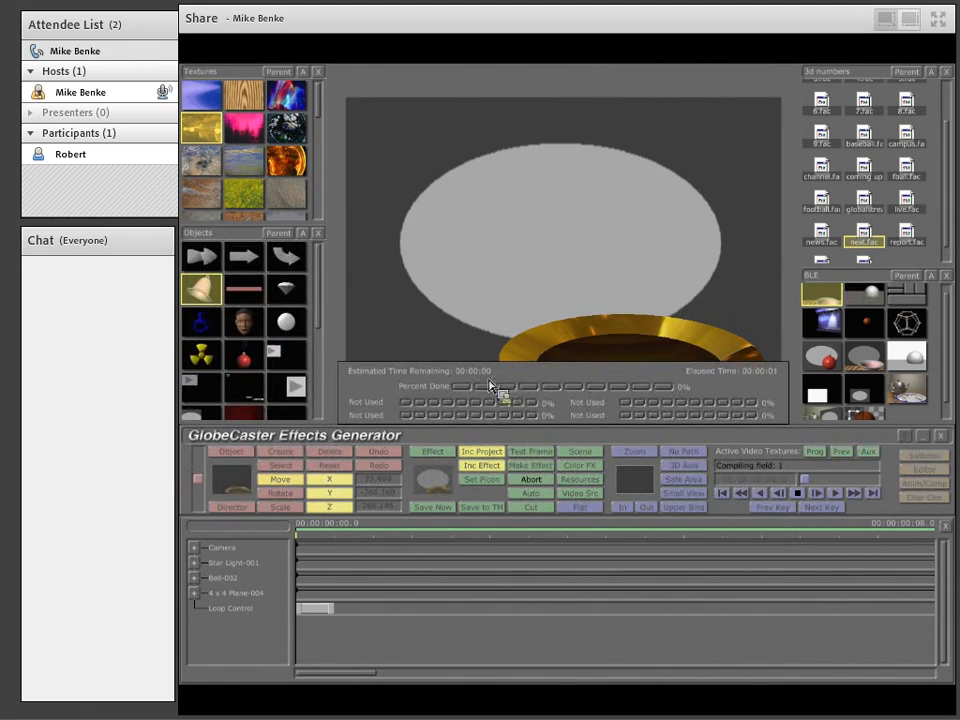
- Save the compiled warp effect into the BLE bin and select it there, closing the effect settings
left_click(452, 508)
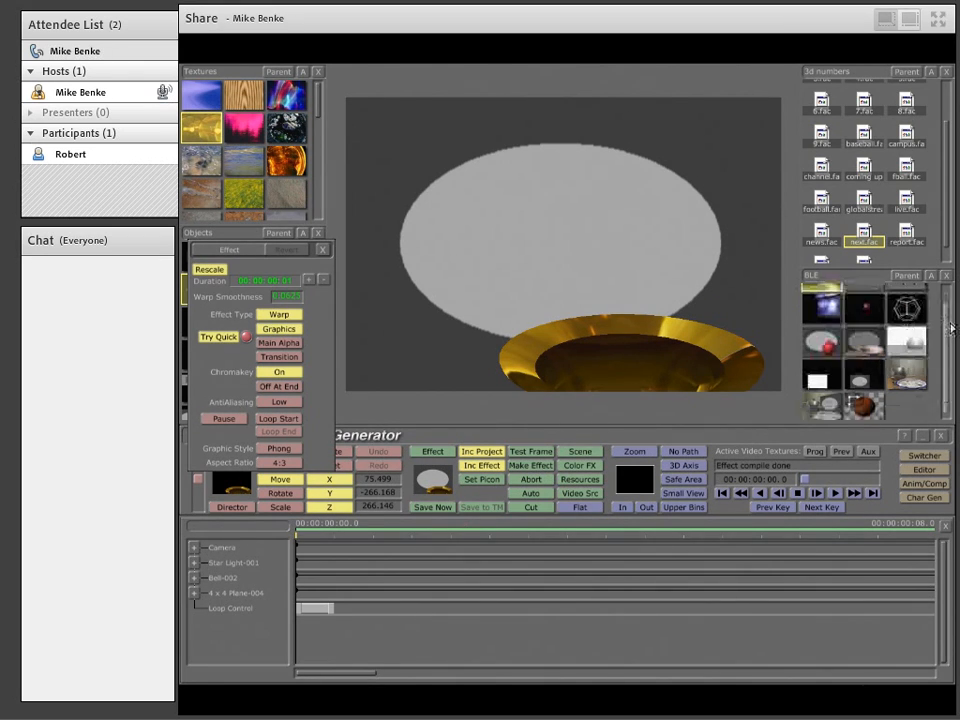
left_click_drag(950, 340, 948, 326)
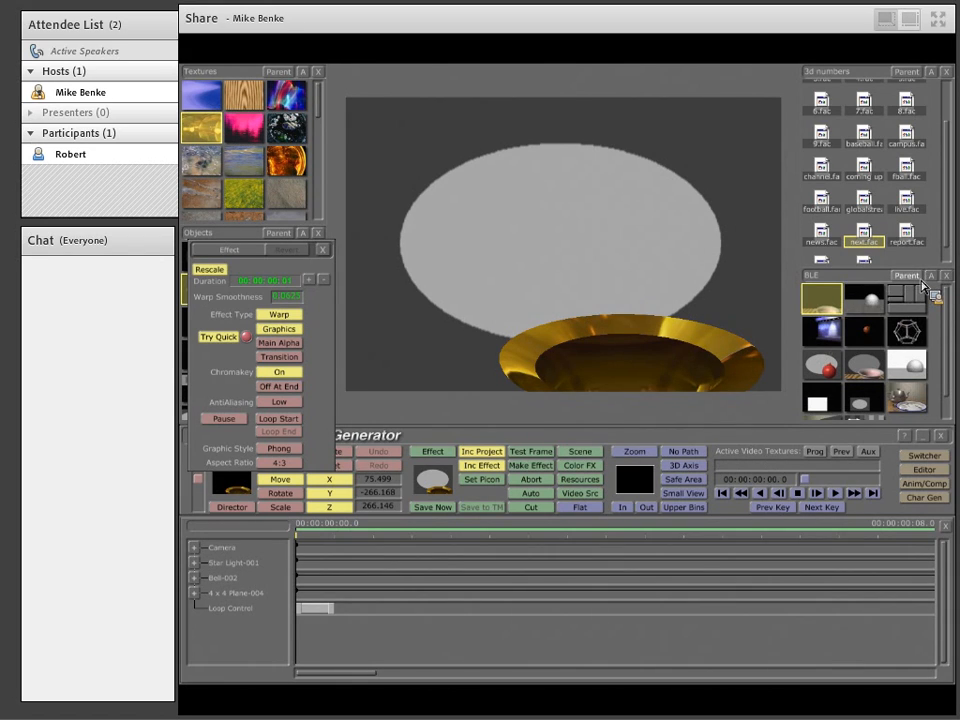
scroll(918, 302, "down", 1)
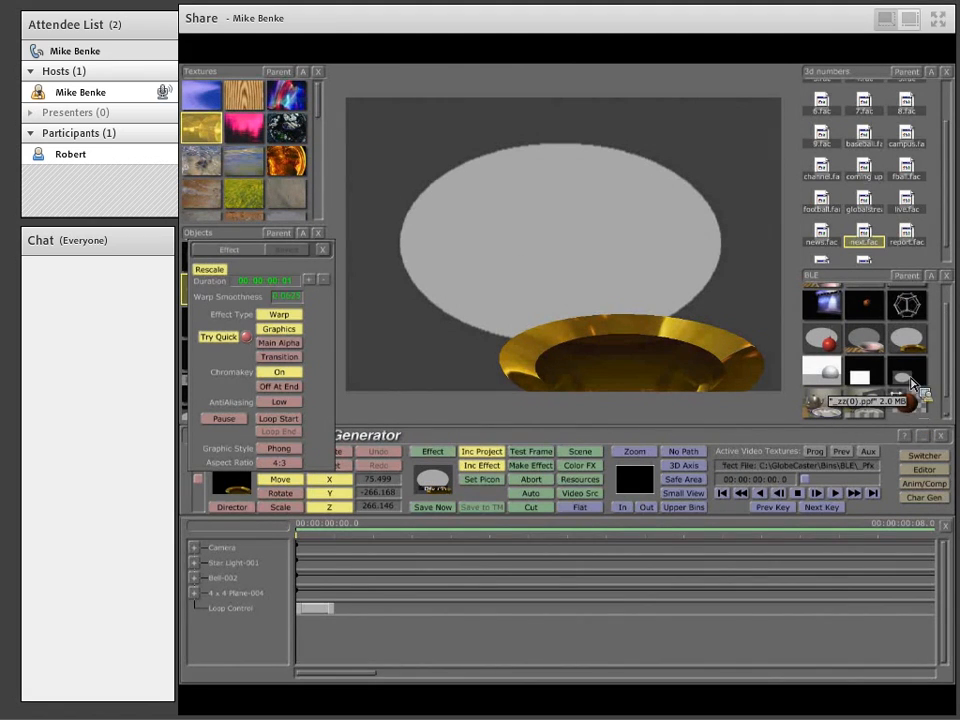
left_click(922, 348)
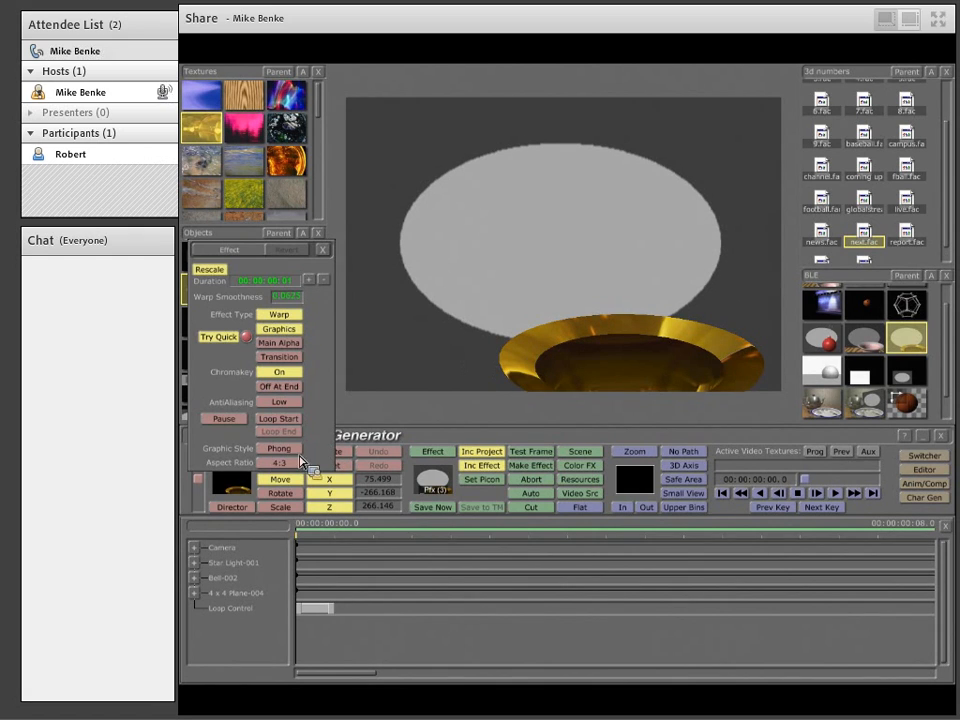
left_click(322, 250)
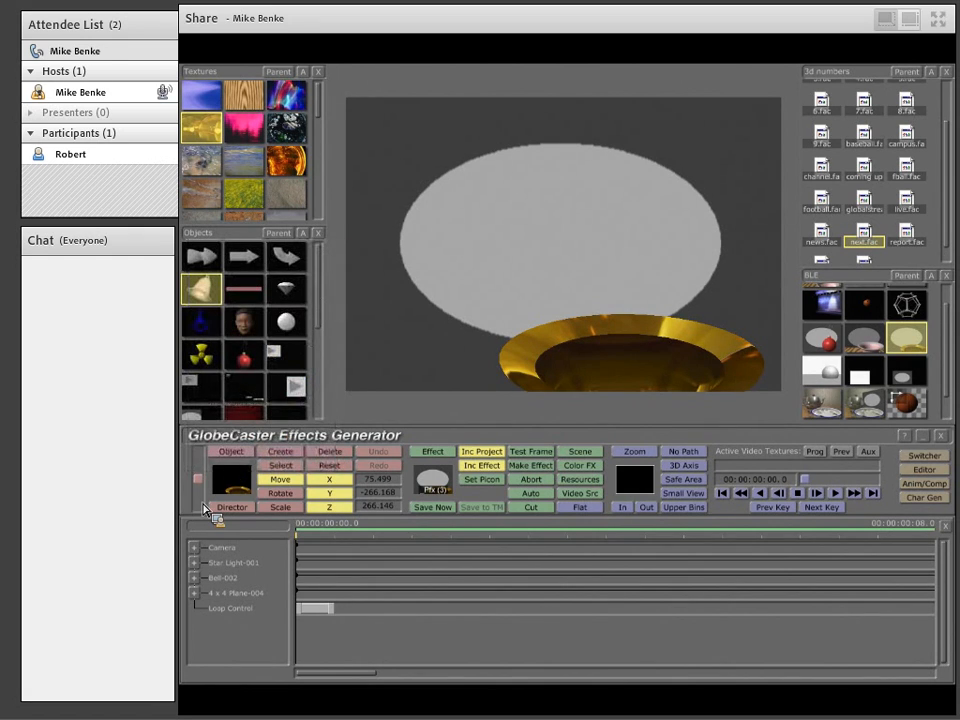
- Hide the track of the 4 x 4 plane and set the current frame as the effect's picon
left_click(200, 505)
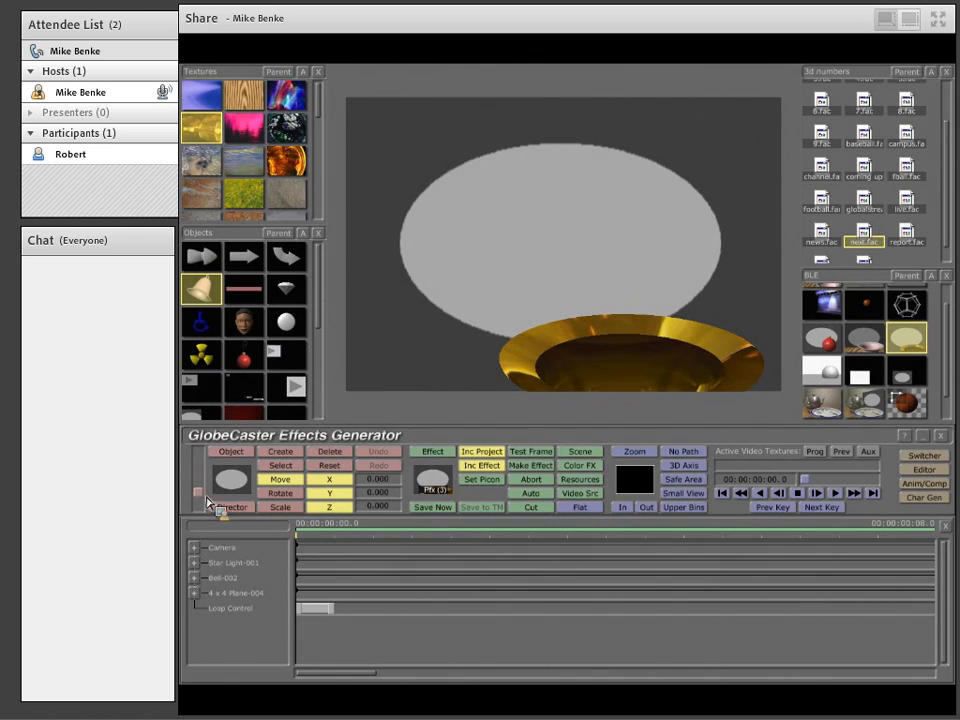
right_click(226, 502)
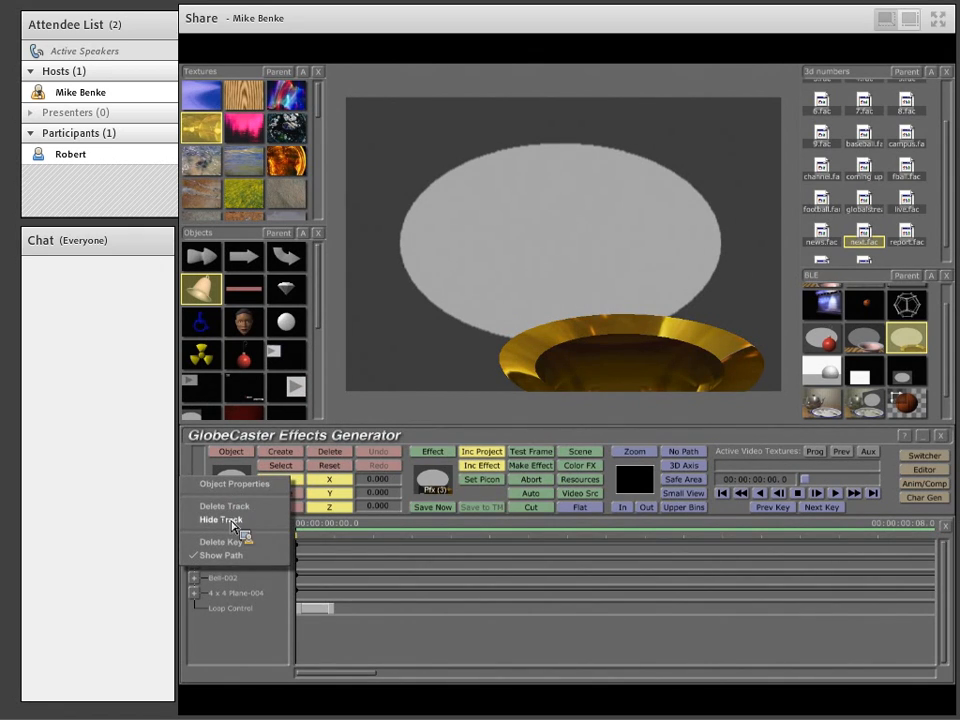
left_click(224, 520)
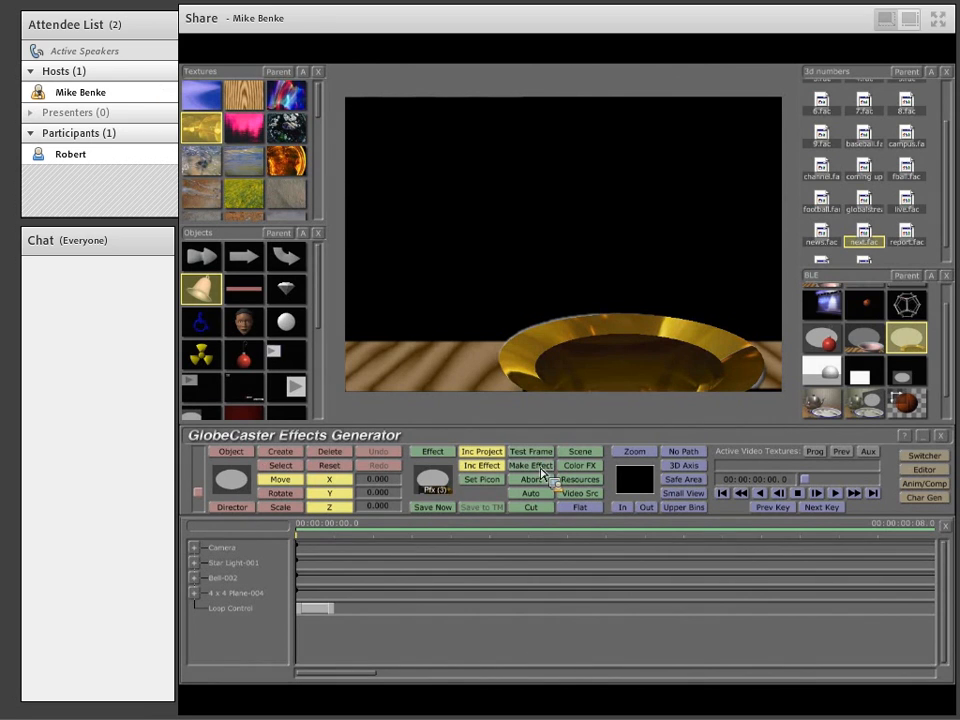
left_click(497, 480)
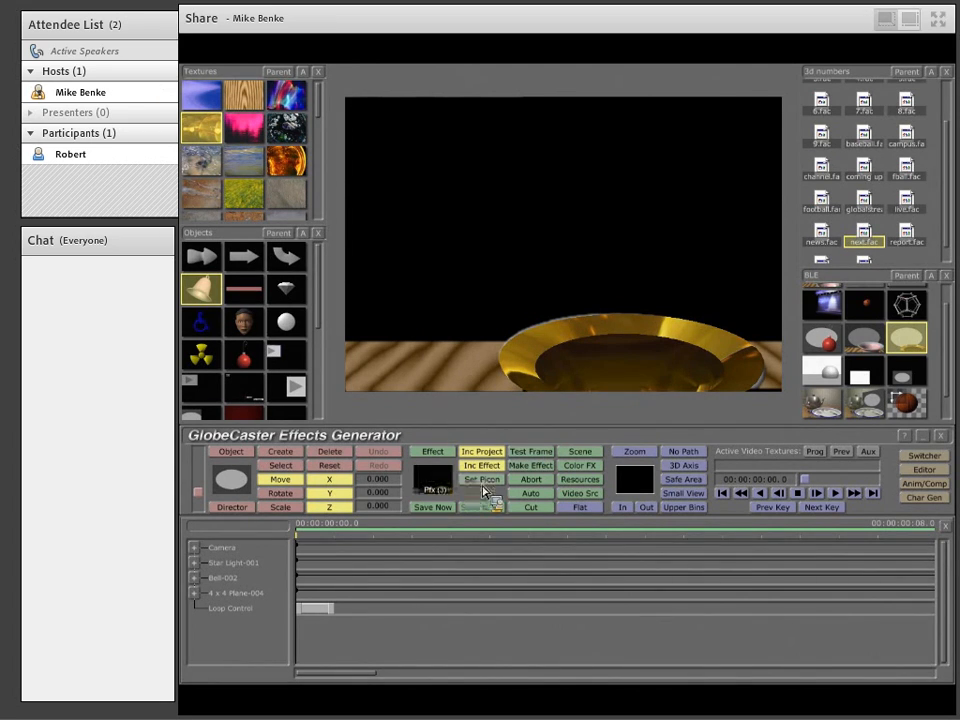
- Set the effect type to Graphics only with Chromakey off, and compile the effect
left_click(536, 467)
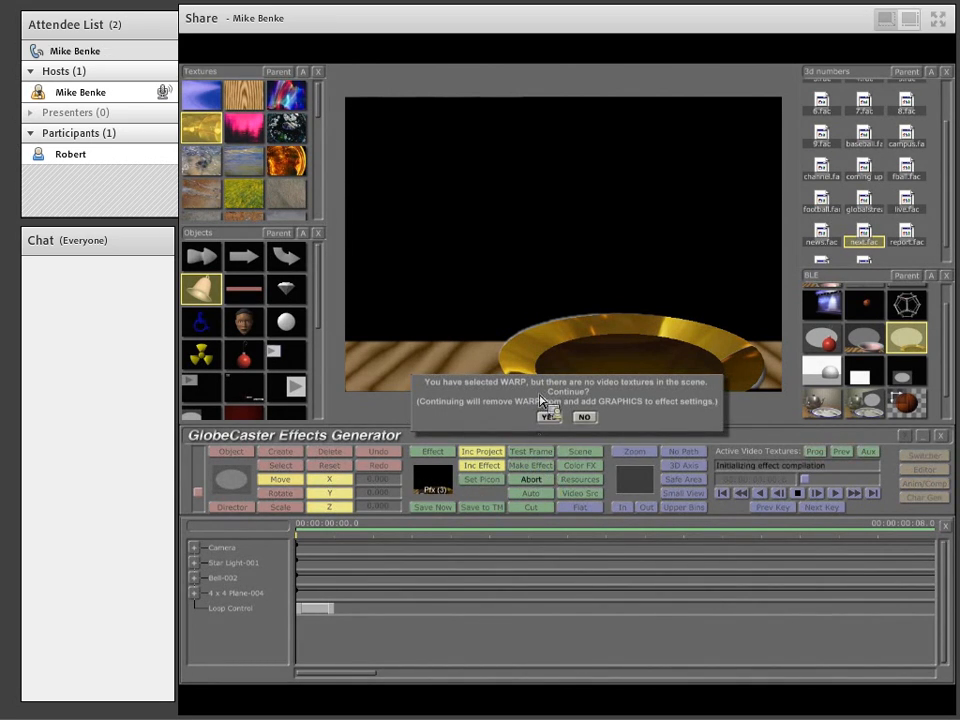
left_click(582, 418)
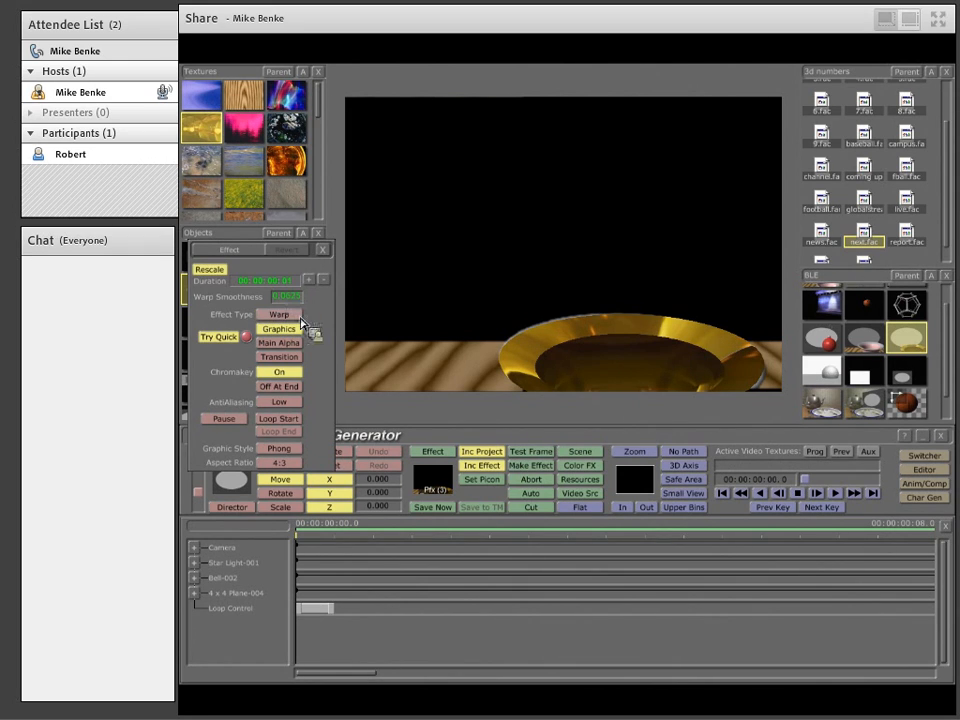
left_click(289, 374)
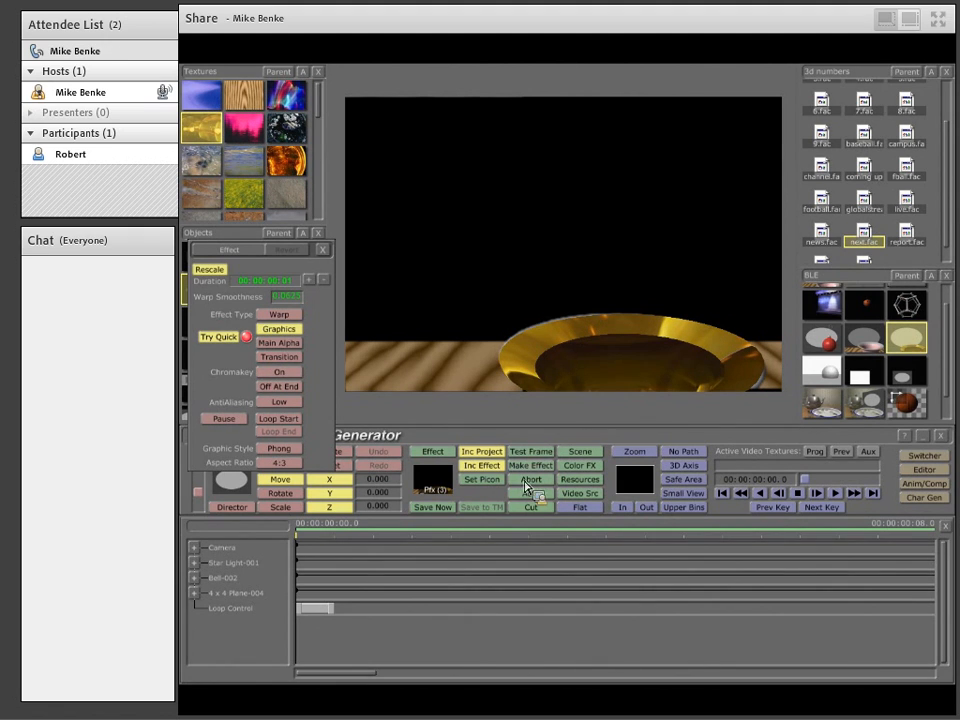
left_click(553, 467)
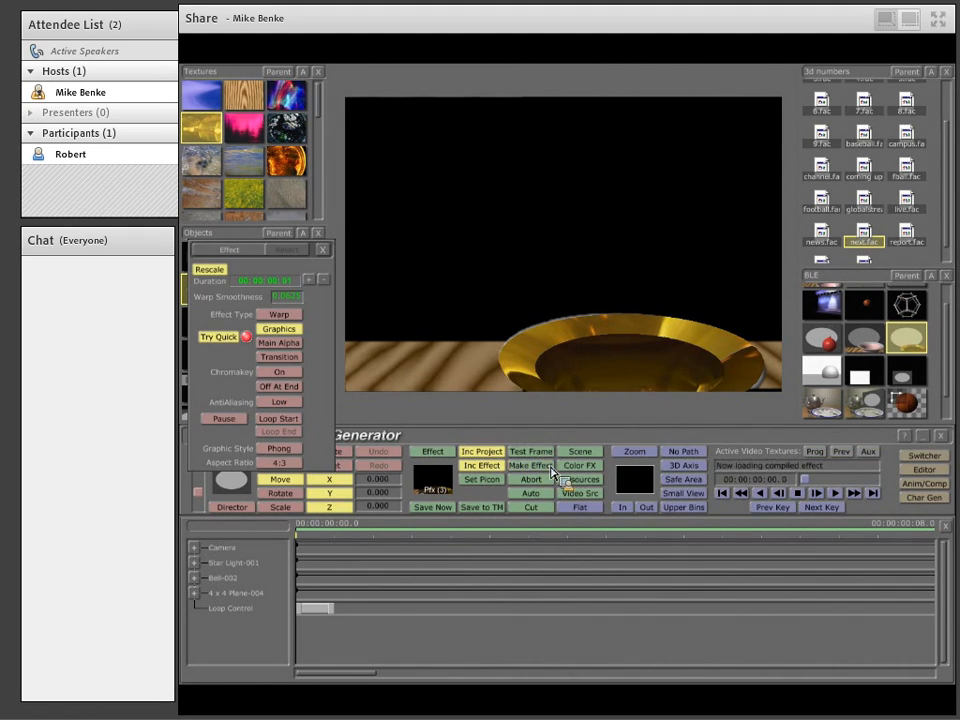
- Store the compiled graphics-only bell effect in the BLE bin and select it
left_click_drag(438, 477, 861, 390)
left_click_drag(940, 383, 881, 363)
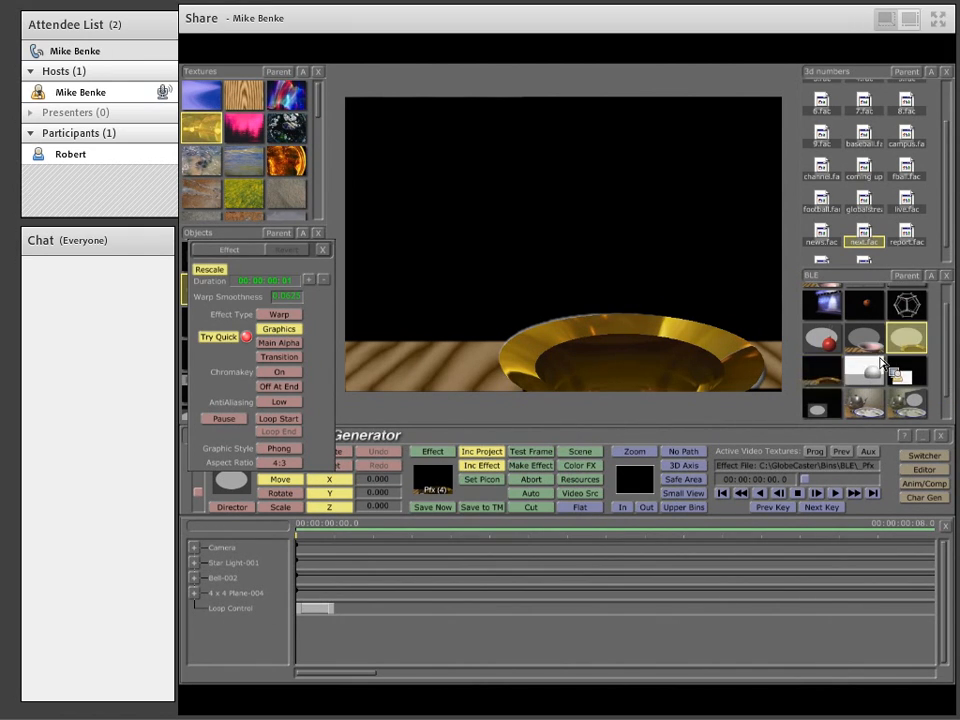
left_click(825, 375)
left_click(892, 346)
left_click(840, 379)
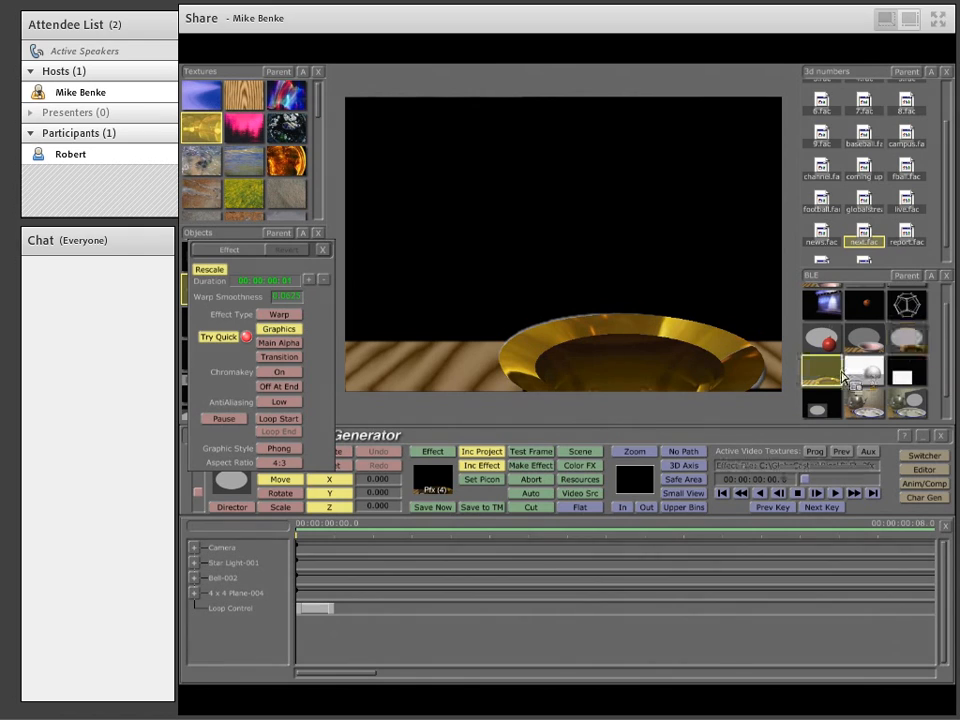
- Switch to the GlobeCaster Switcher, load the graphics-only gold bell effect into DSK1 and turn DSK1 on
left_click_drag(843, 380, 765, 430)
key("F1")
left_click(792, 412)
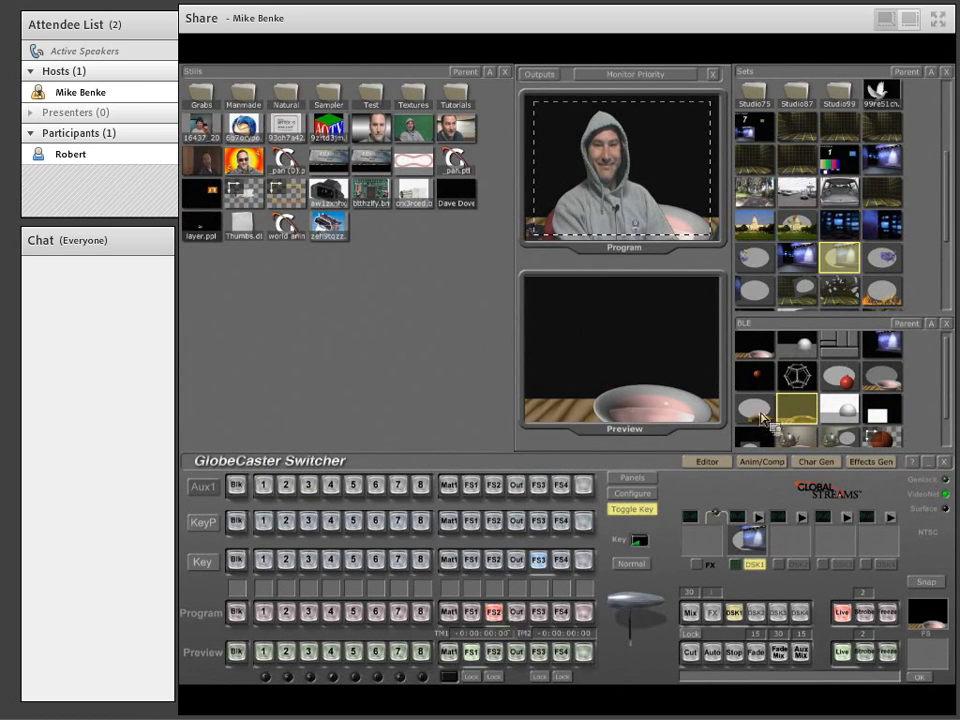
left_click(740, 564)
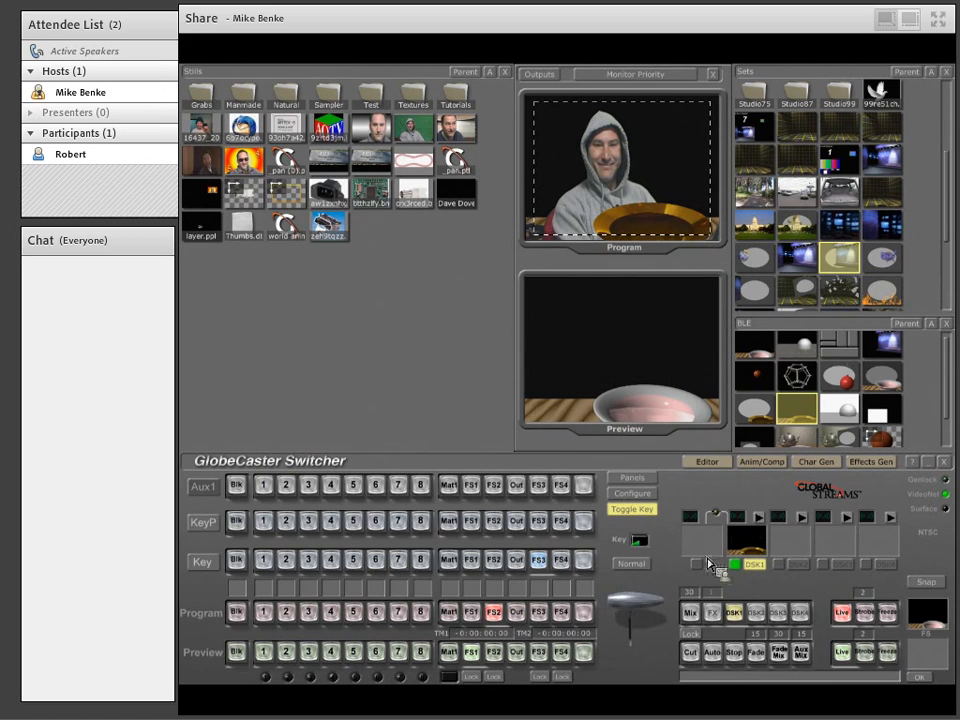
- With the FS3 key off, snap the gold bell composite into the BLE bin, turn DSK1 off and load the snapped still into FS2
left_click(543, 562)
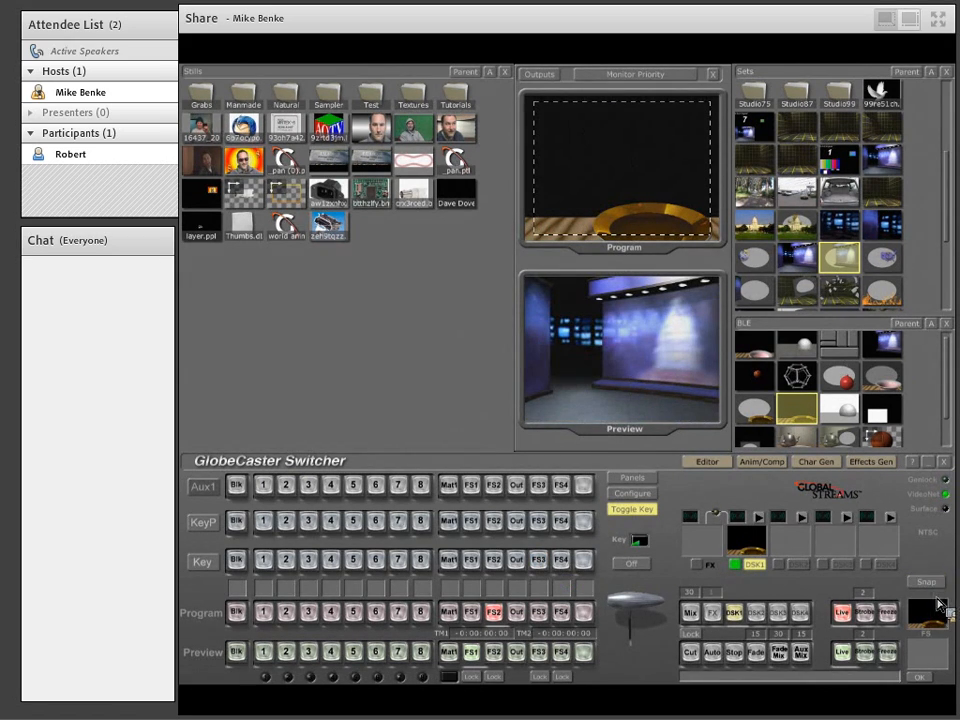
left_click_drag(889, 419, 762, 549)
left_click(742, 564)
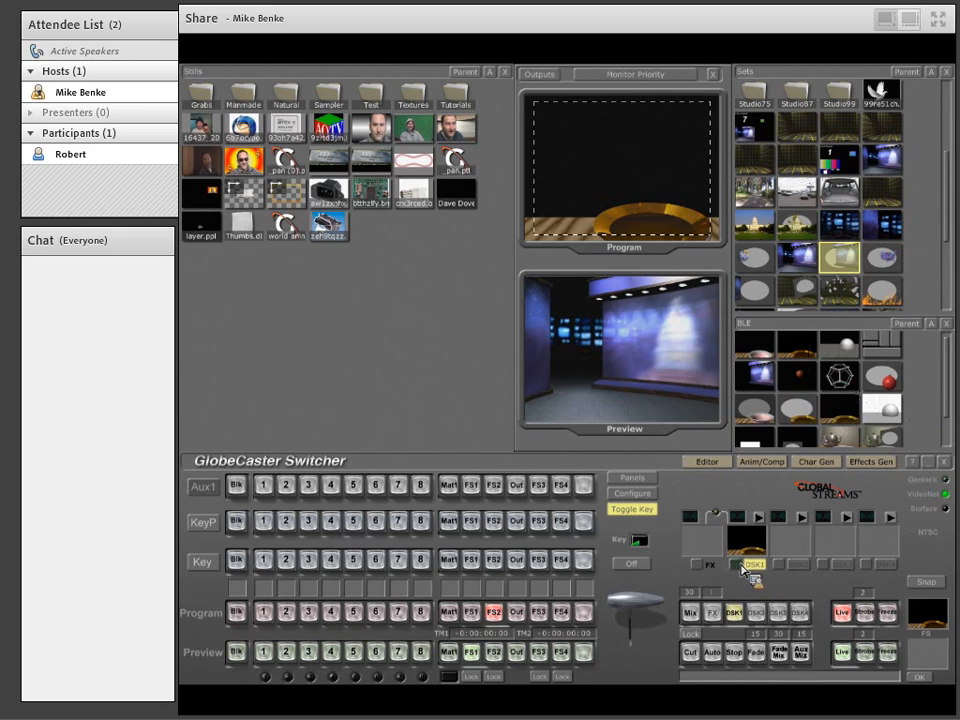
left_click(806, 355)
left_click_drag(808, 361, 495, 618)
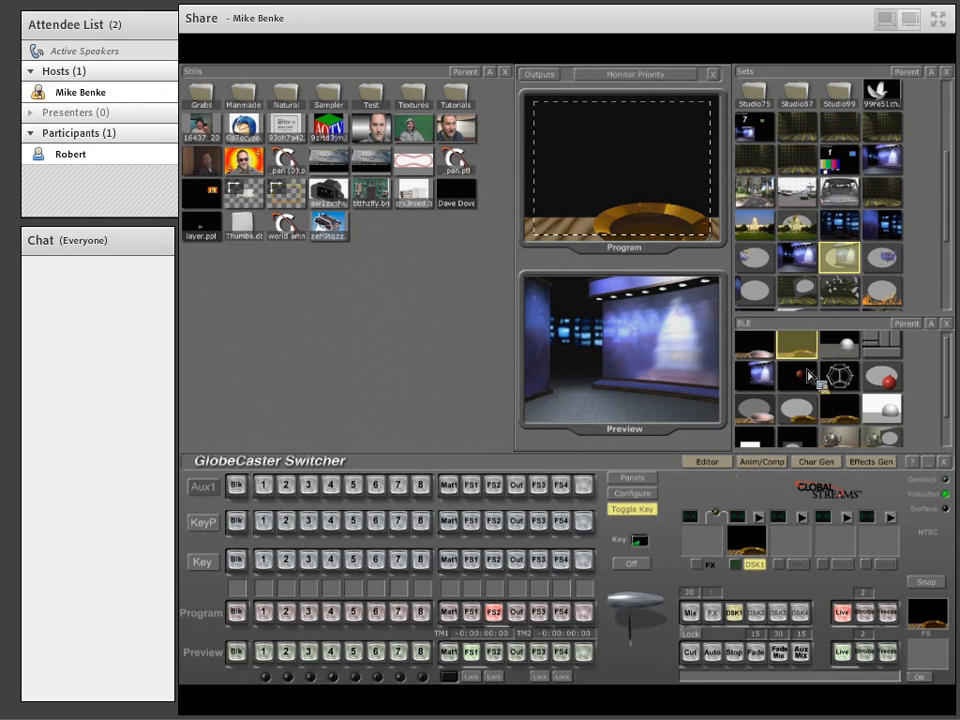
- Load the gold bell warp effect as the FX effect, enable the FS3 key and turn FX on
left_click(807, 414)
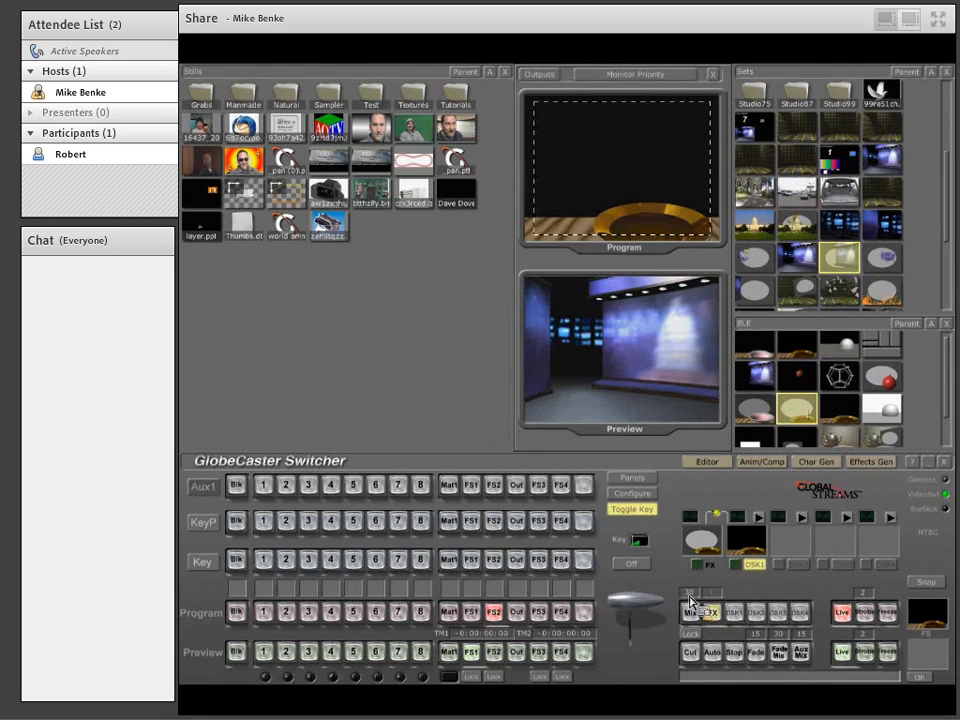
left_click(538, 559)
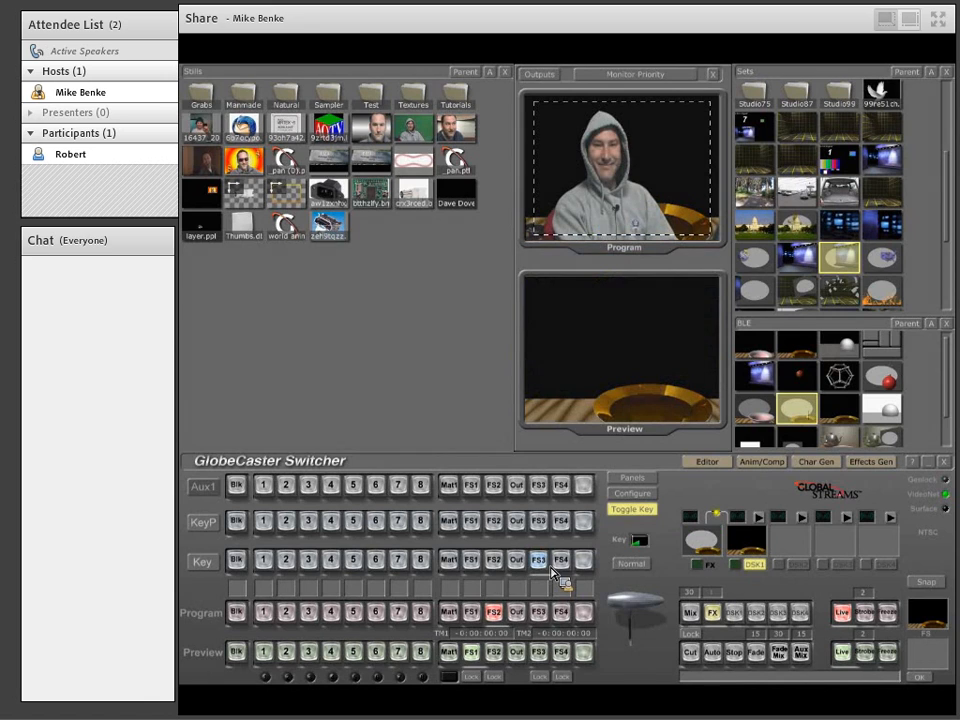
left_click(698, 565)
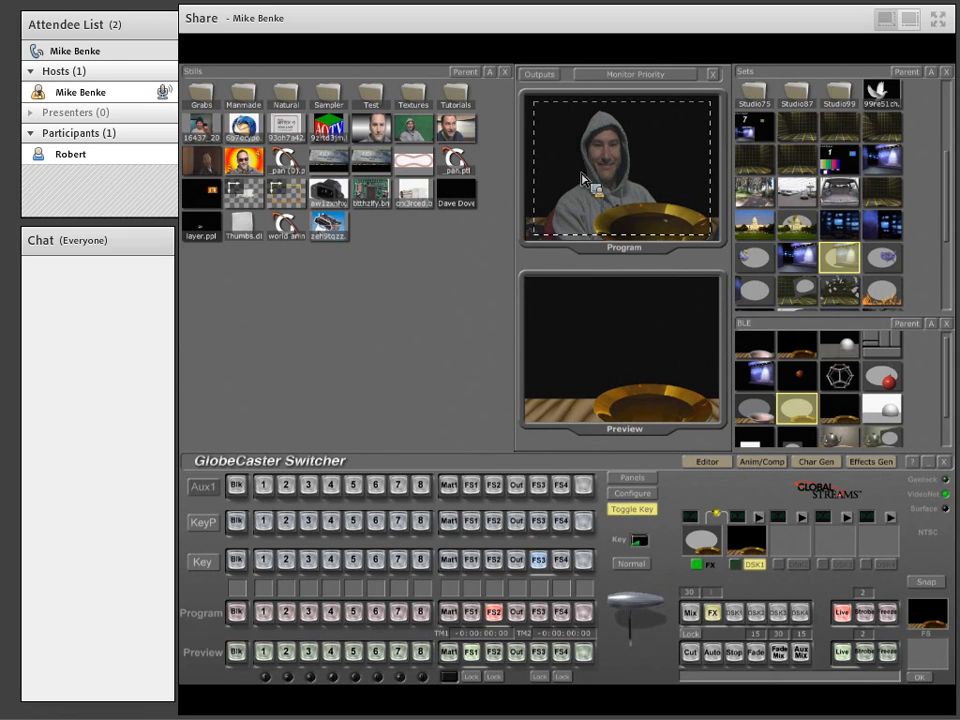
- Turn the FX effect off and switch back to the GlobeCaster Effects Generator
left_click(700, 565)
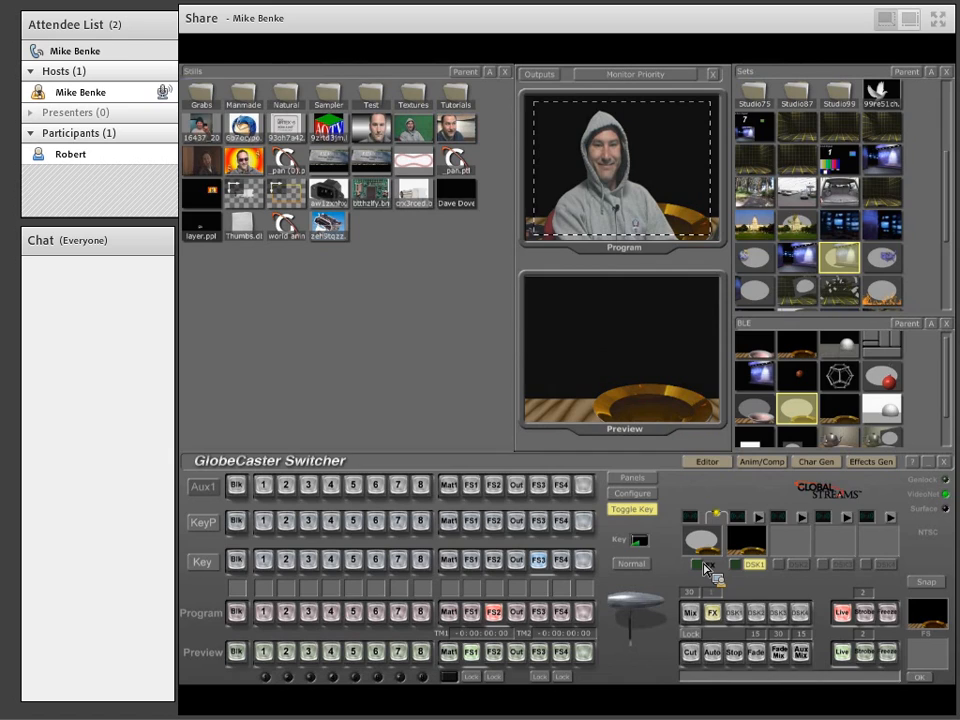
key("F5")
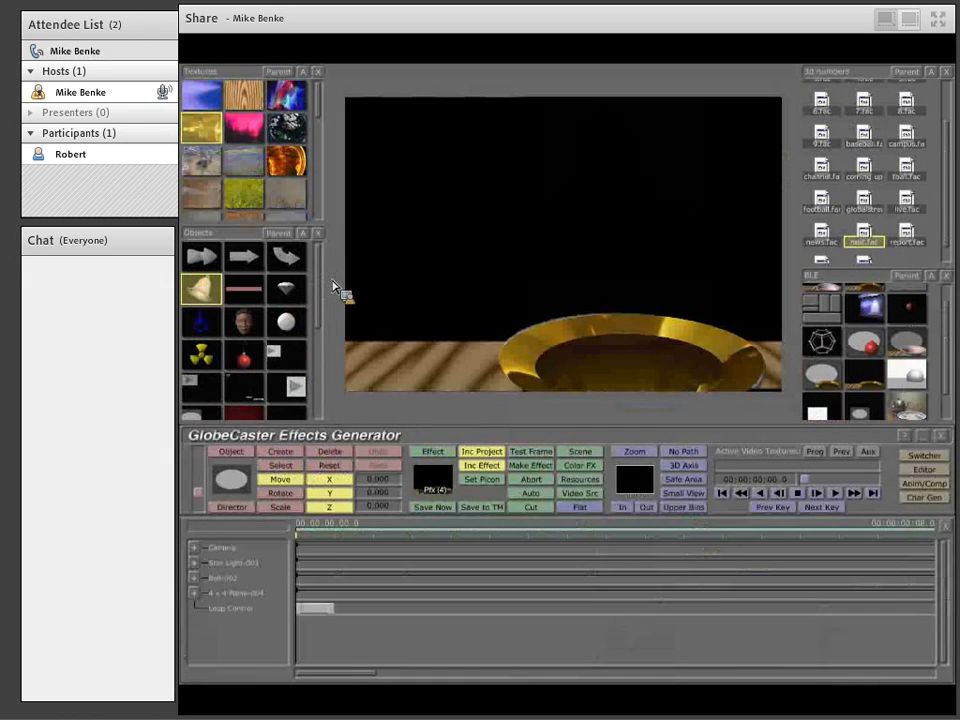
- Unhide the video plane behind the gold bell and set its Hard Shiny surface luminosity to 255
right_click(240, 490)
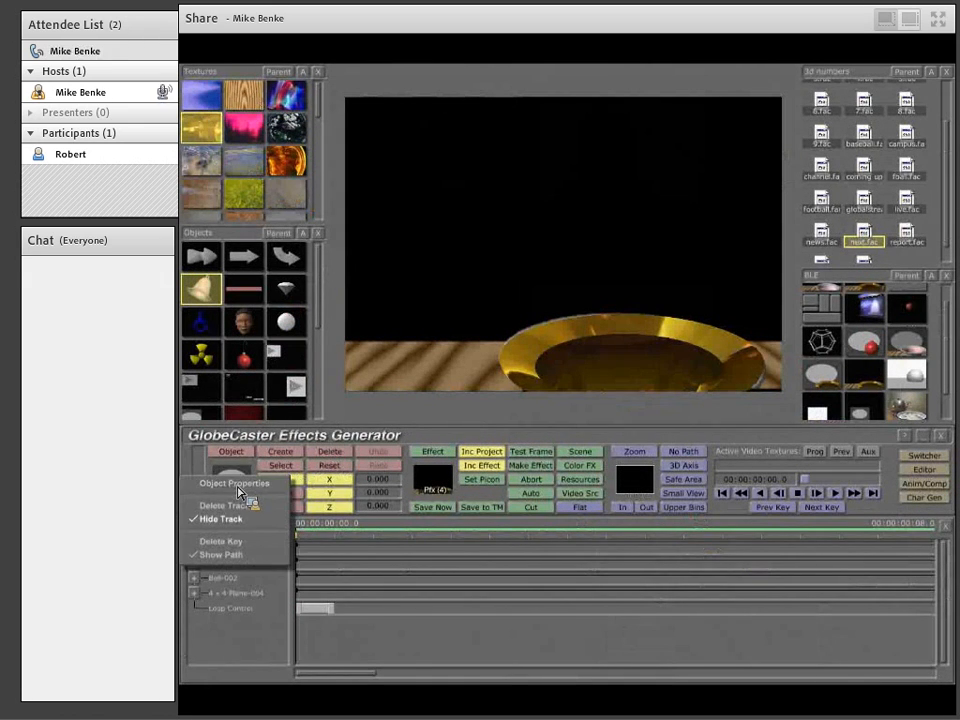
left_click(240, 485)
left_click(231, 451)
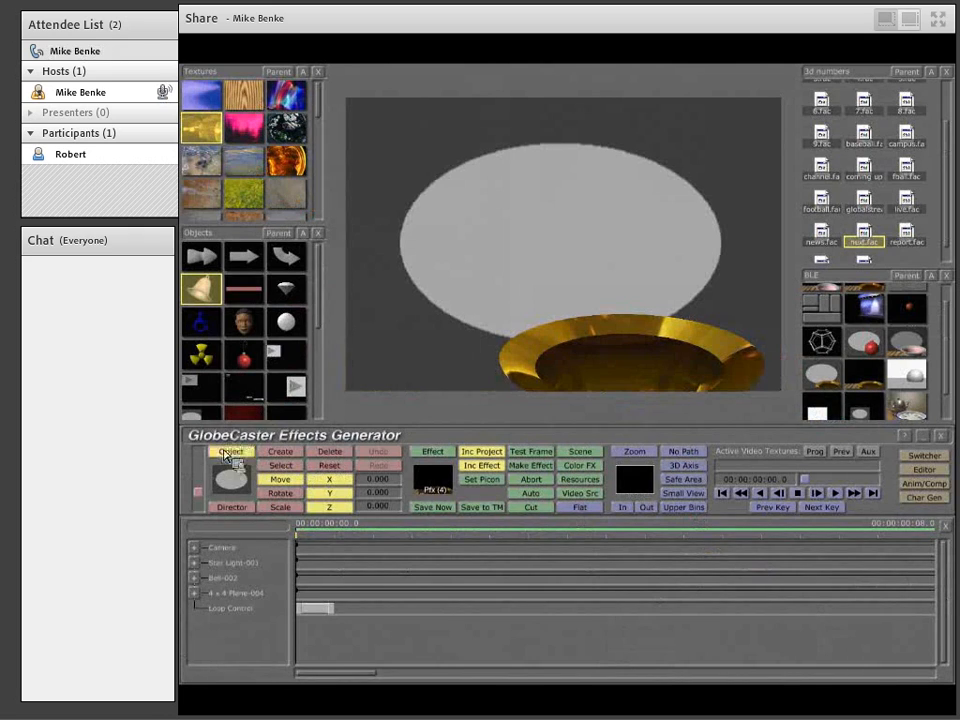
left_click(238, 413)
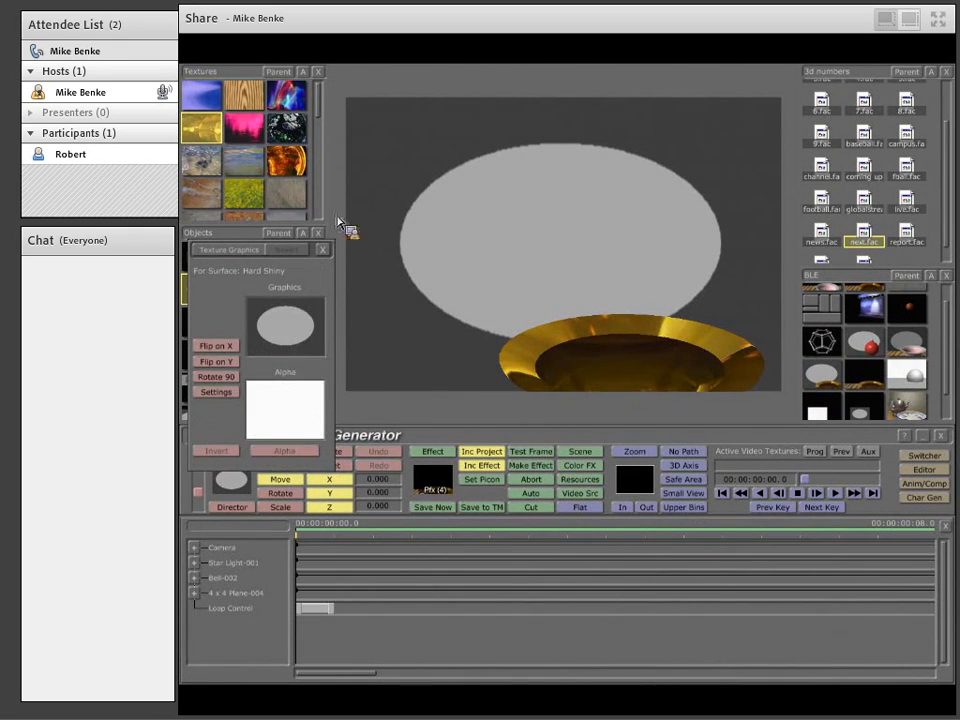
left_click(322, 249)
left_click(250, 400)
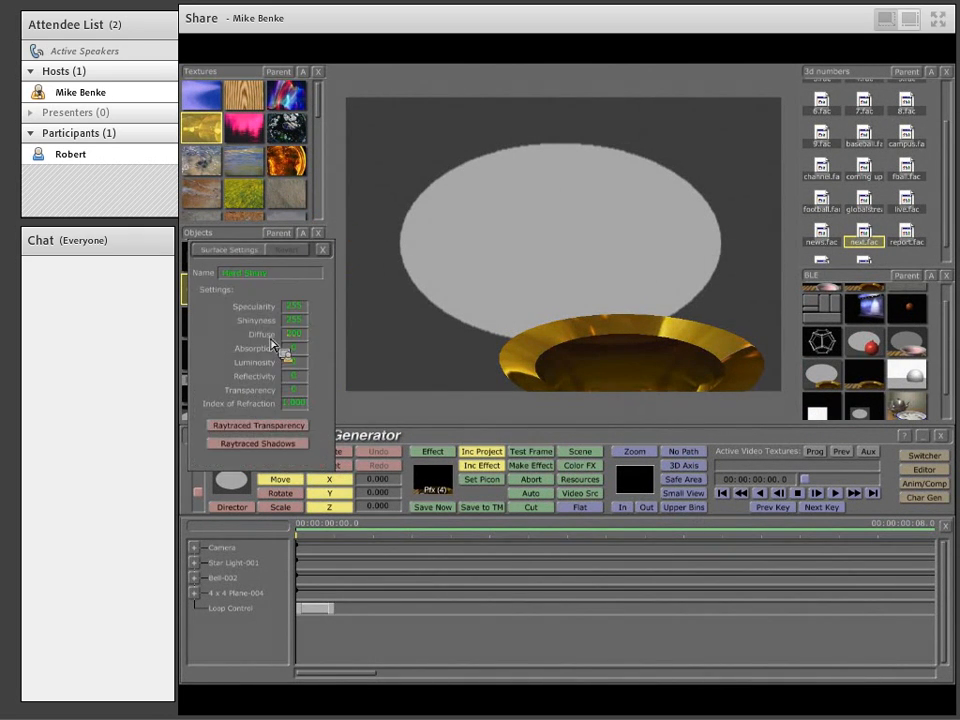
left_click(293, 366)
type("255")
key("Return")
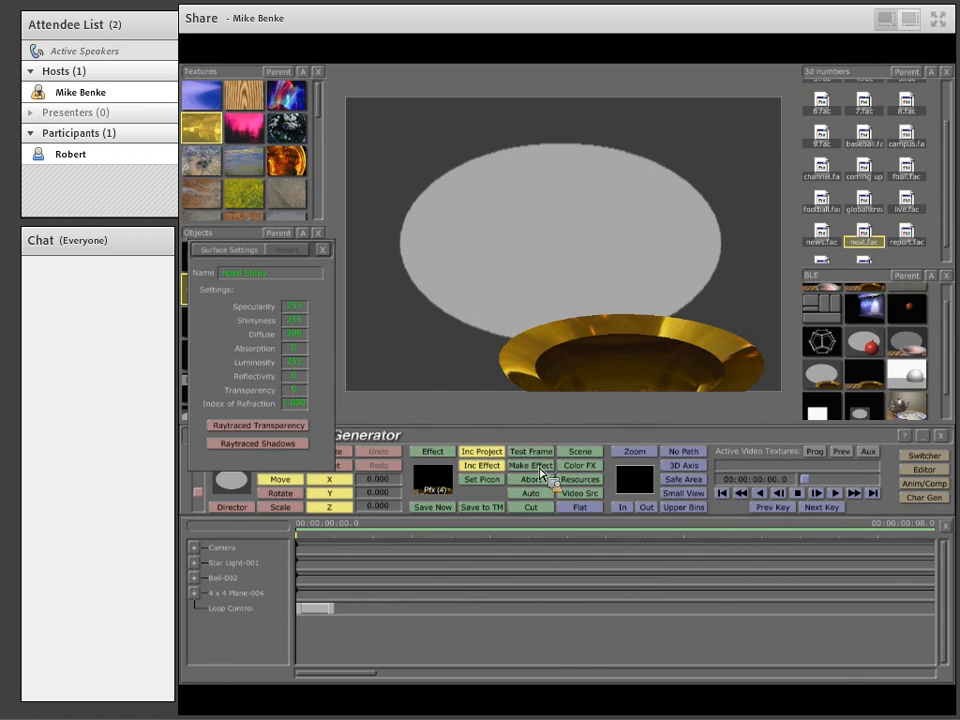
- Compile and save the gold bell effect as type Warp plus Graphics with Chromakey on
left_click(424, 455)
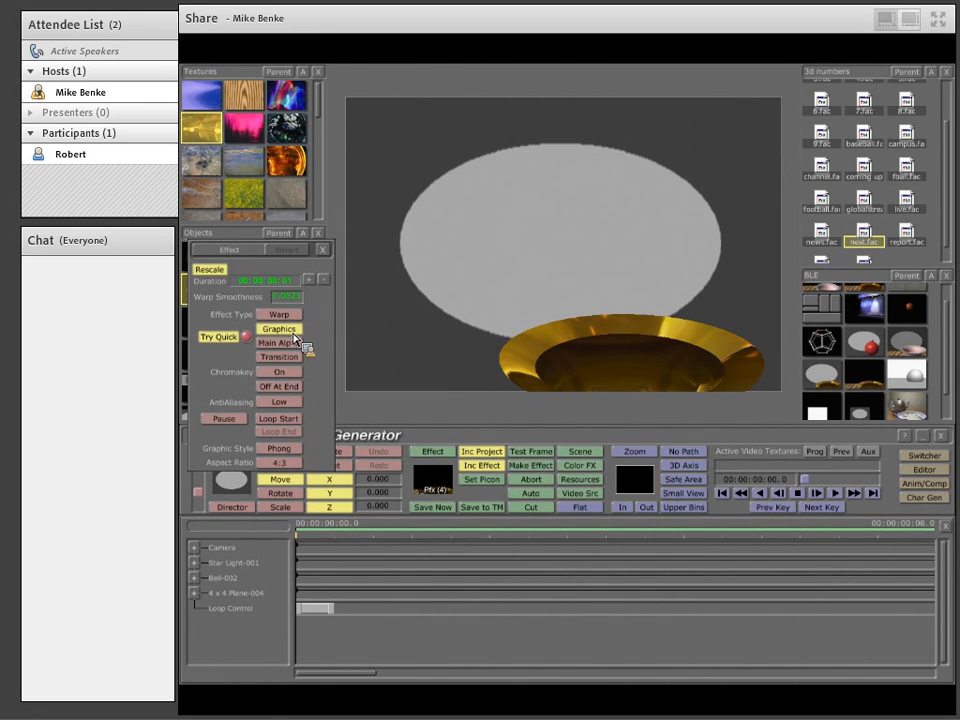
left_click(296, 328)
left_click(530, 465)
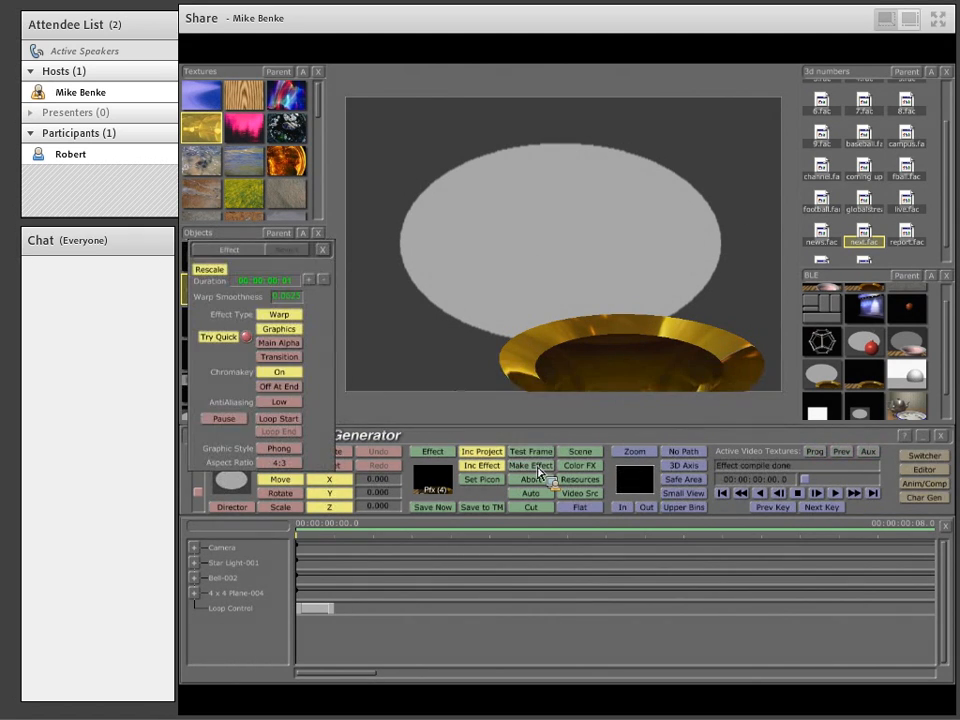
left_click(438, 508)
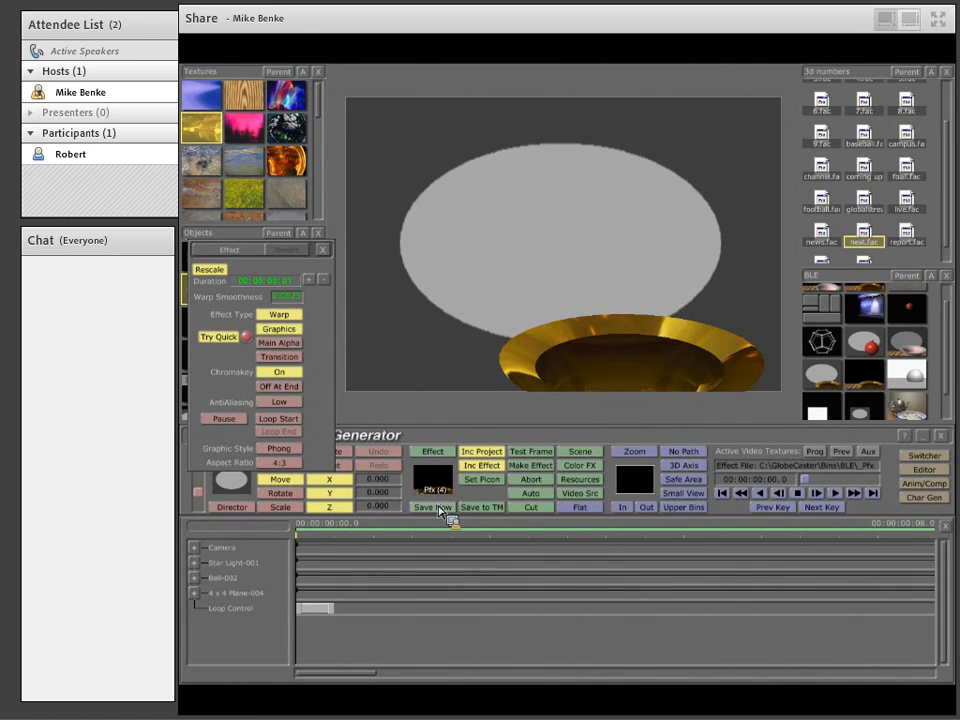
- Switch to the GlobeCaster Switcher and compare the program output with FX on and off, checking FS3 and FS1 before returning to FS2
key("F1")
left_click(713, 562)
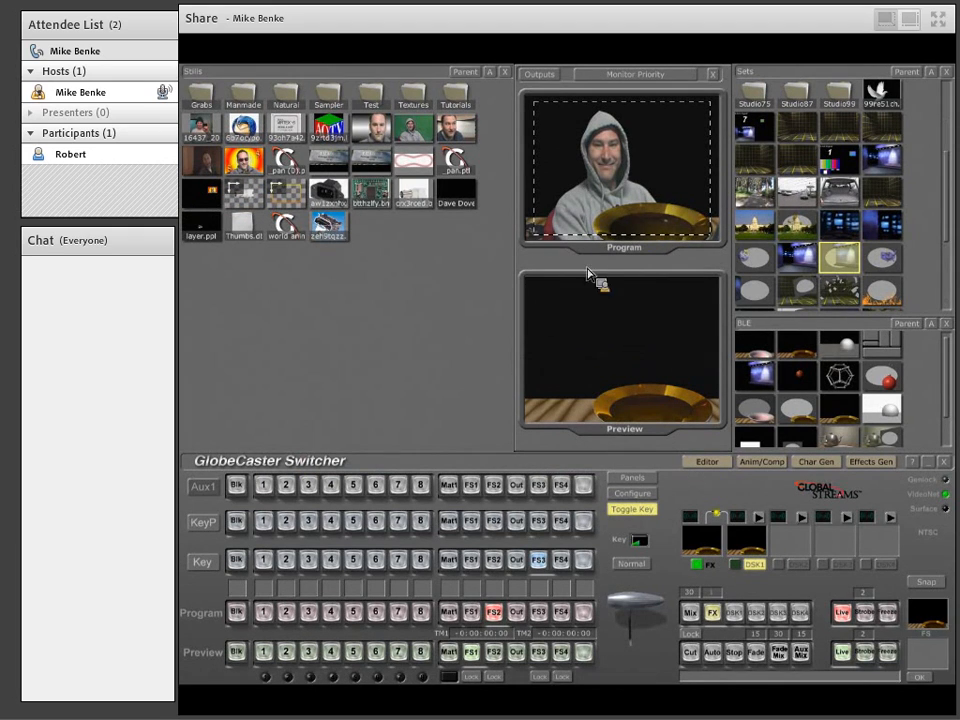
left_click(708, 563)
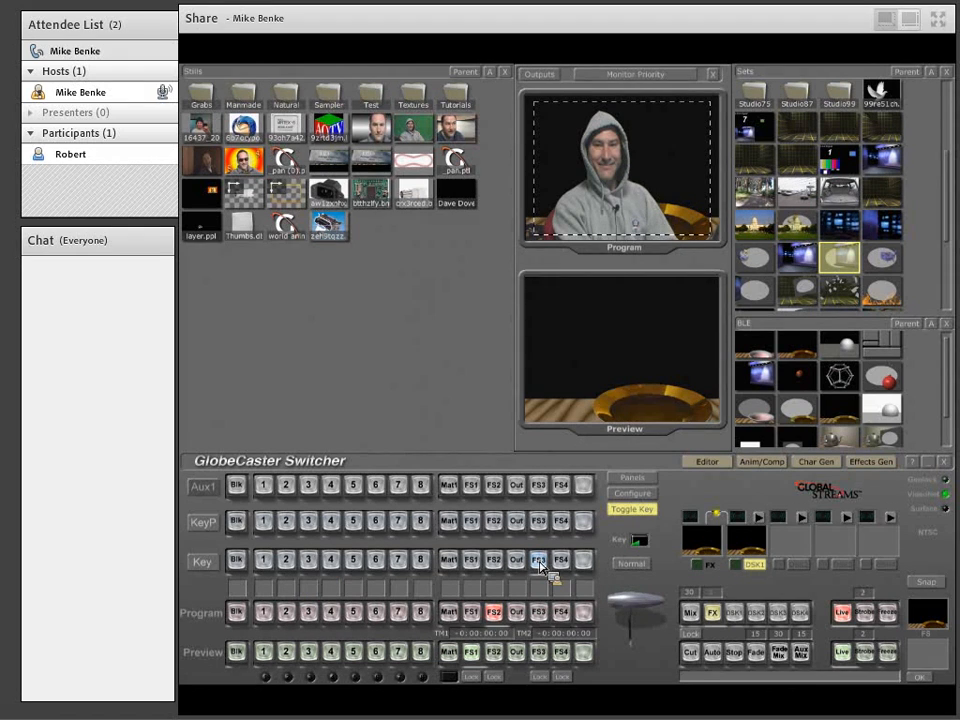
left_click(545, 611)
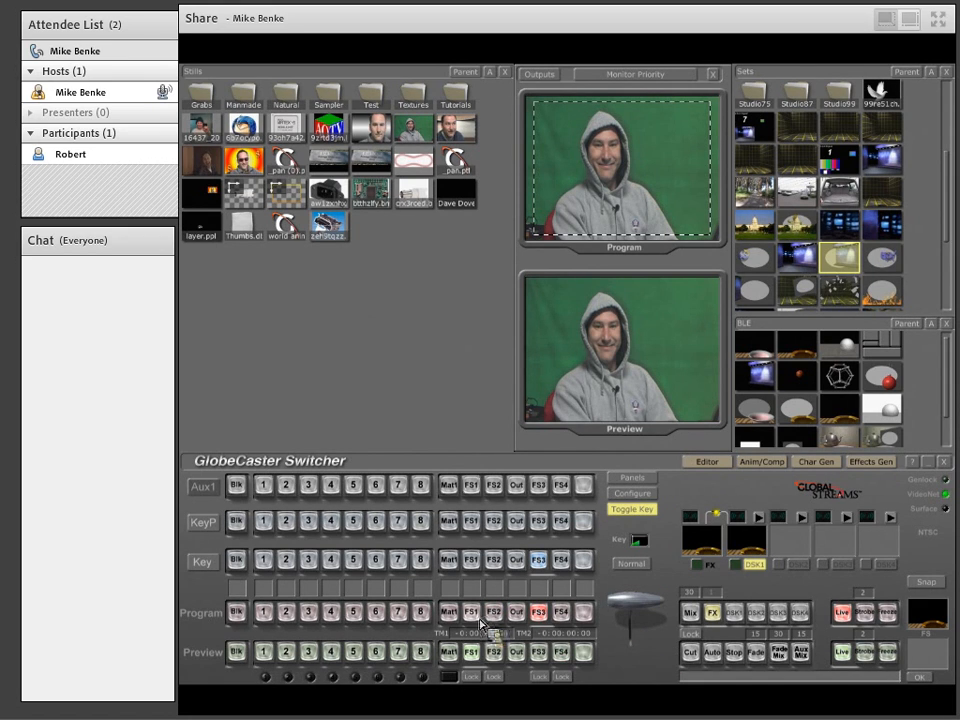
left_click(471, 612)
left_click(495, 616)
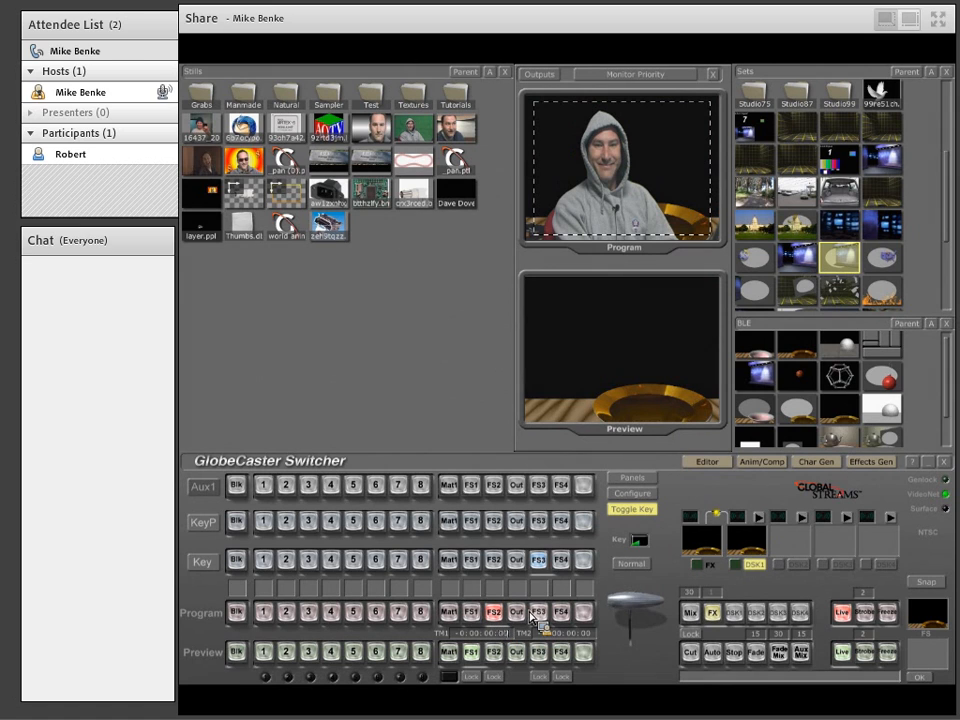
left_click(697, 565)
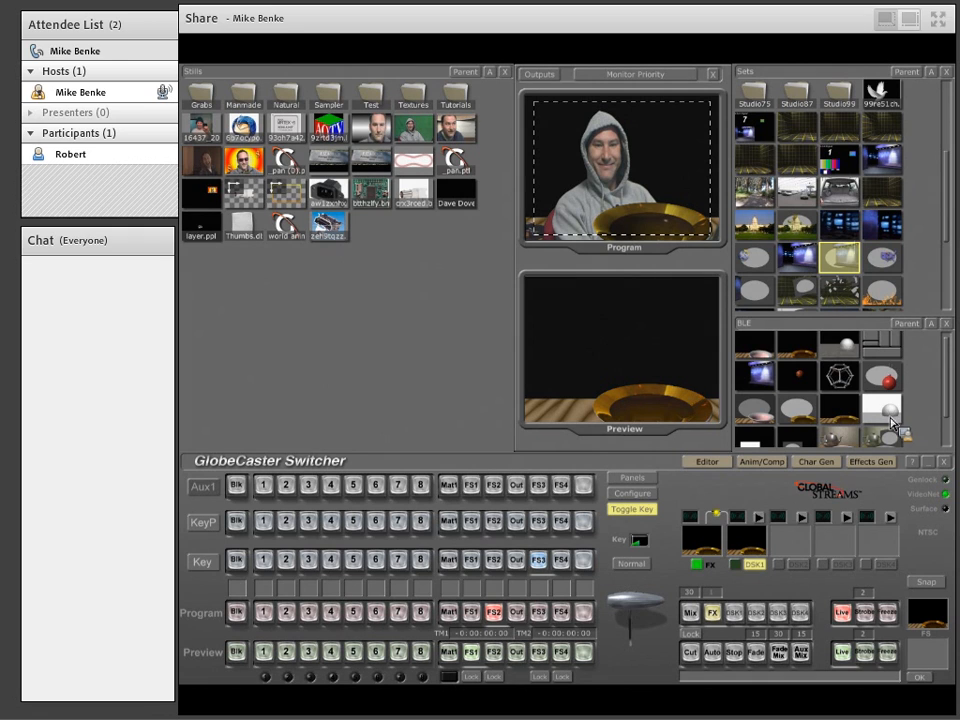
- Load the soccer ball still into FS2 and its matching warp effect as the FX effect, with FX on
left_click(840, 345)
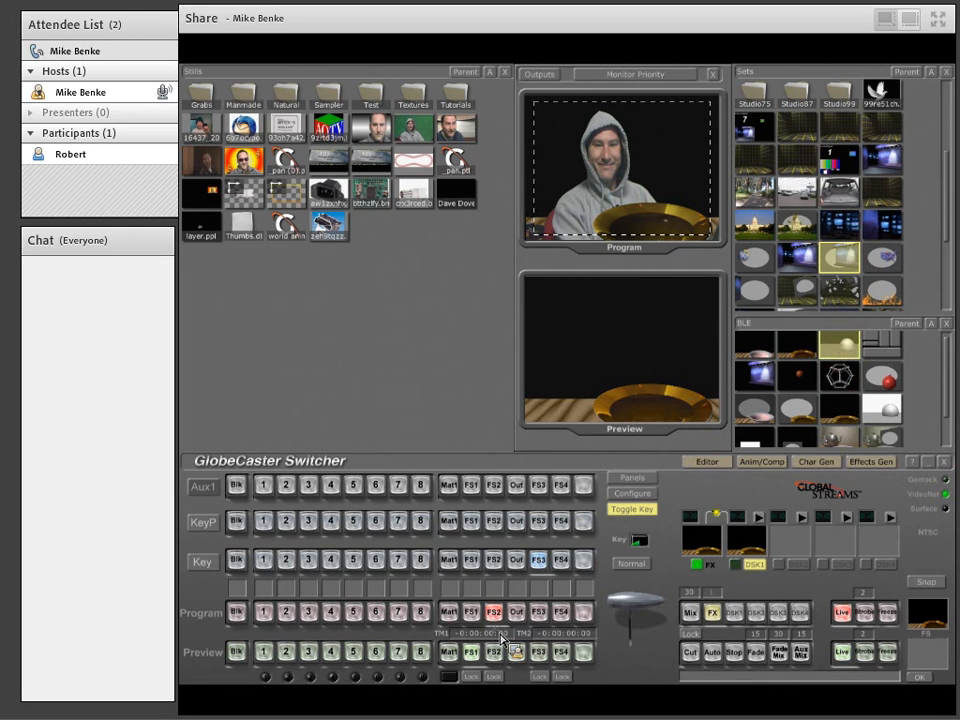
left_click(870, 406)
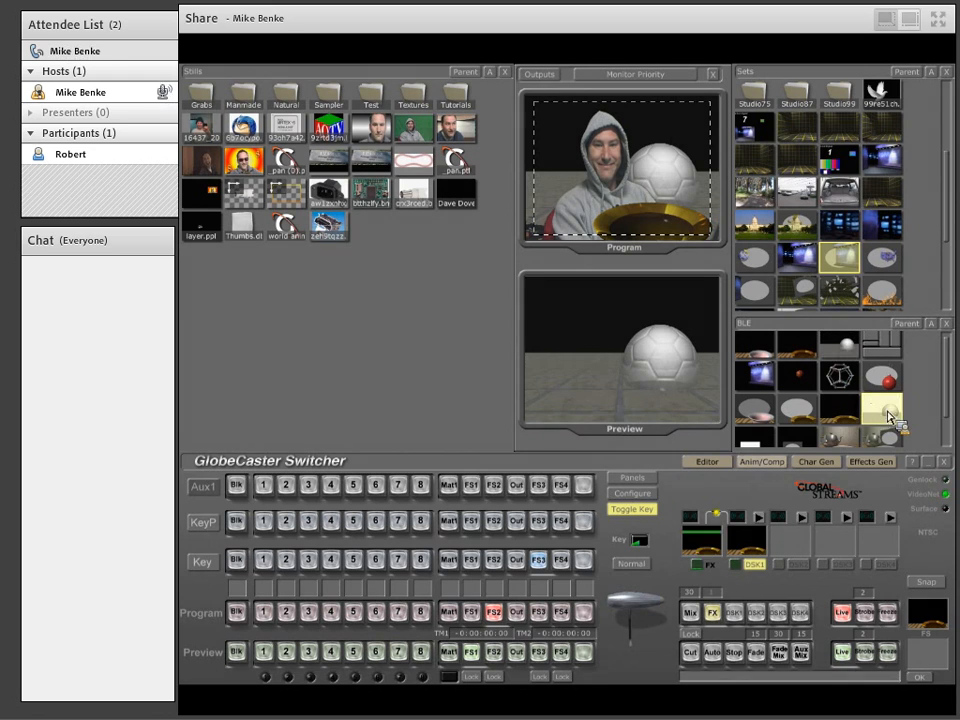
left_click(698, 566)
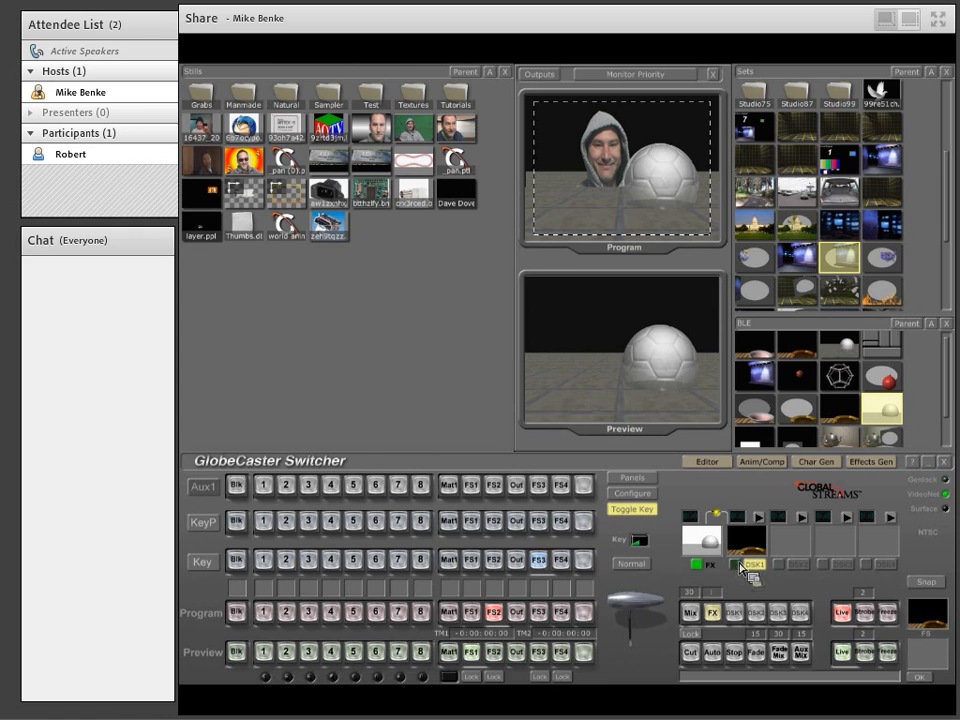
- Load the teapot and bowl still into FS2 and its matching warp effect as the FX effect
scroll(825, 450, "down", 1)
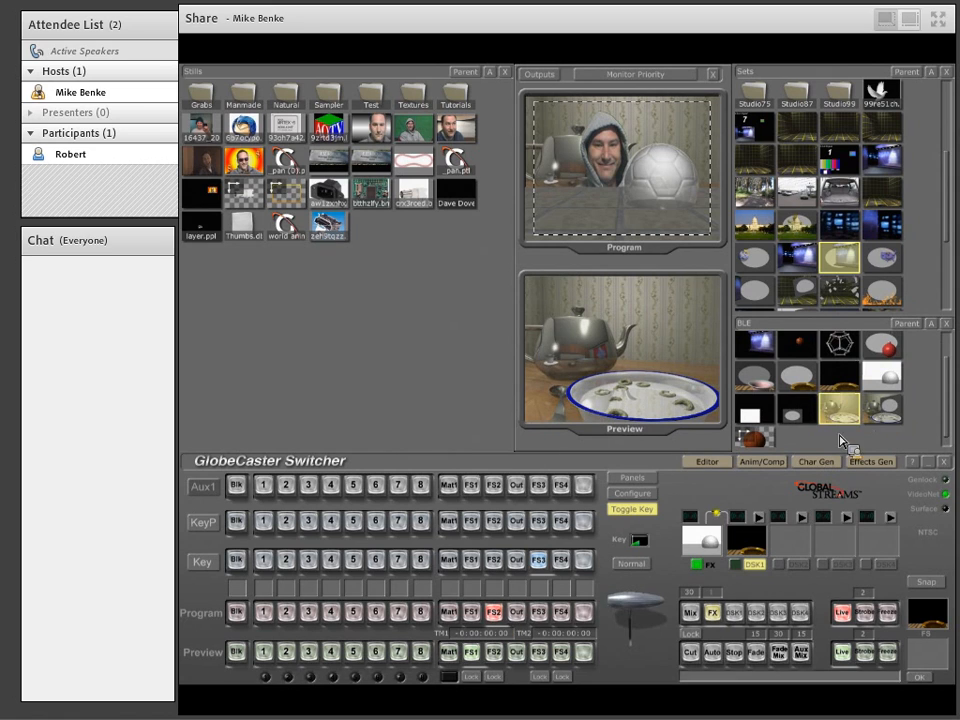
left_click(876, 405)
left_click(702, 542)
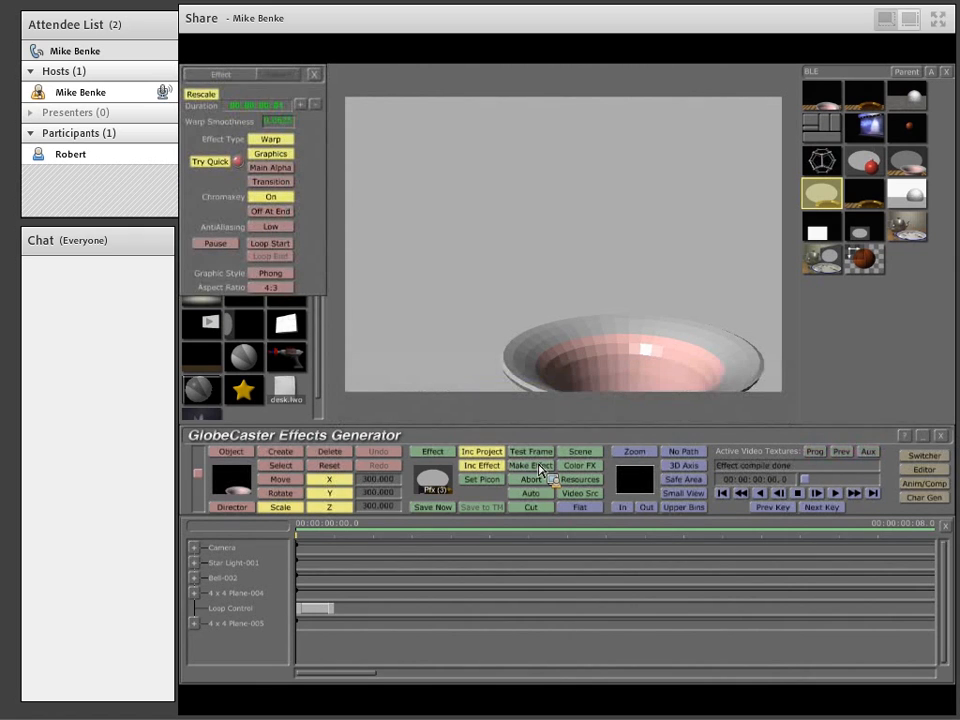
- Rename the gold bell effect without the reflective plane in the BLE bin as "no reflection"
right_click(812, 191)
left_click(798, 257)
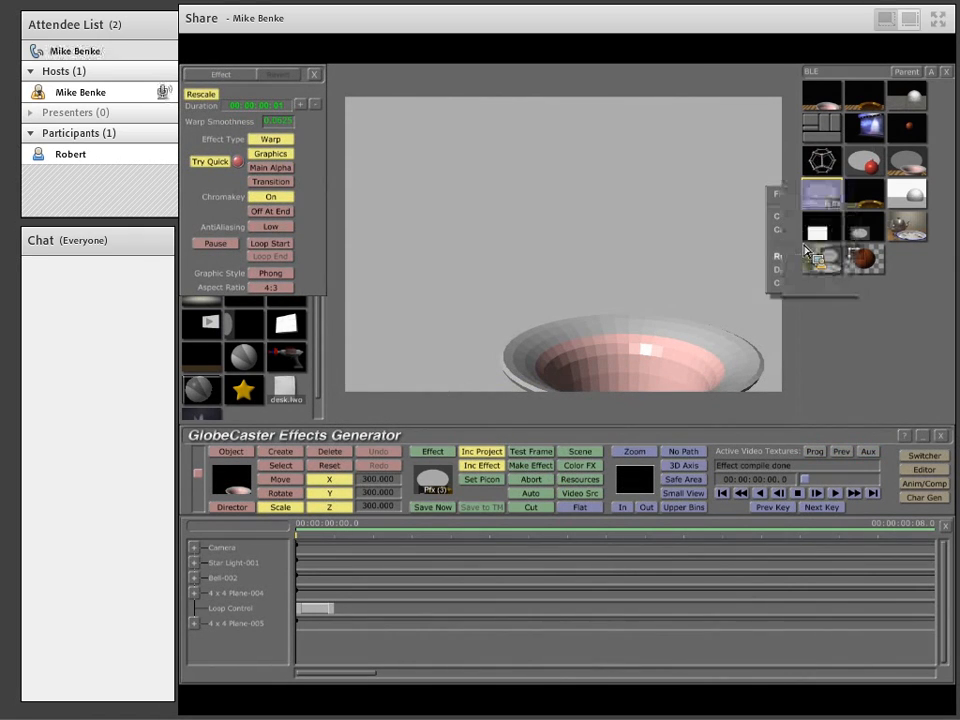
type("no relf")
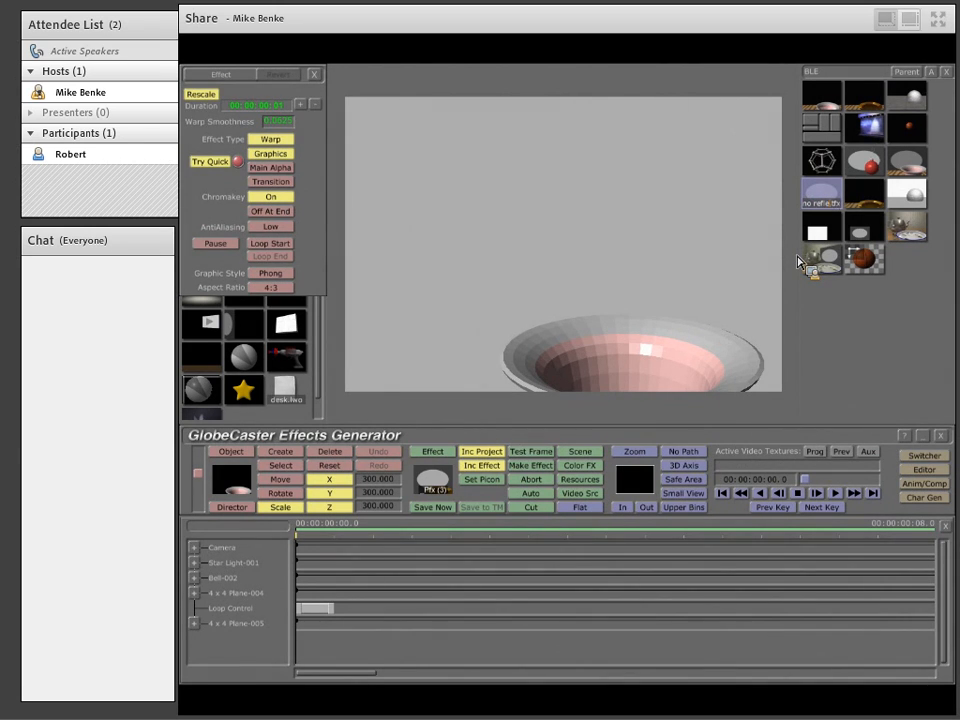
key("Return")
left_click_drag(800, 262, 472, 477)
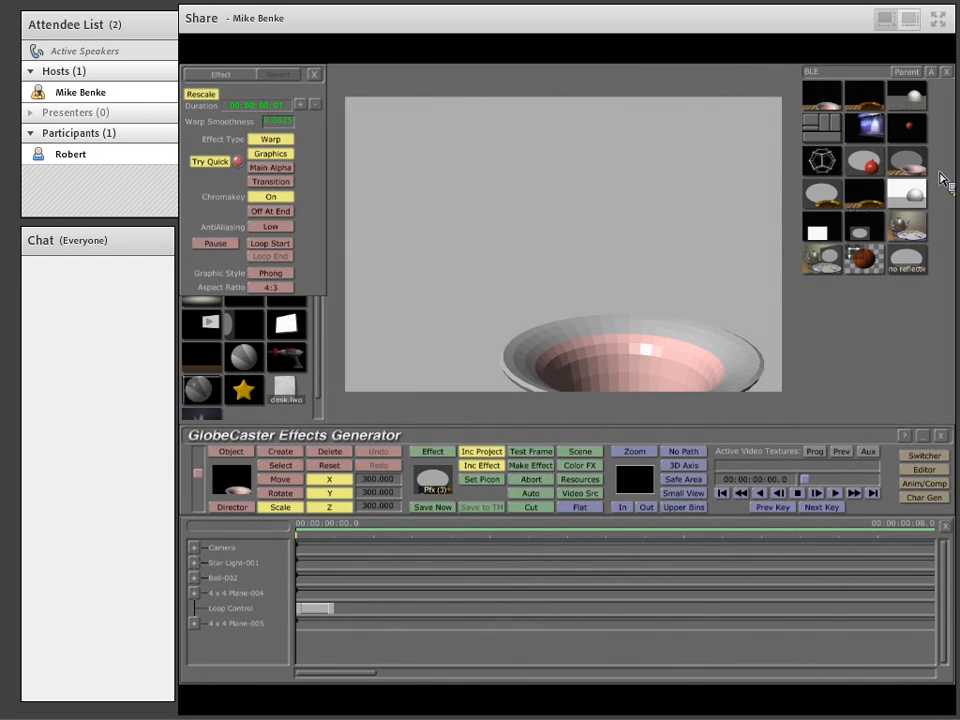
- Rename the remaining gold bell effect in the BLE bin as "with reflection"
right_click(818, 202)
left_click(808, 266)
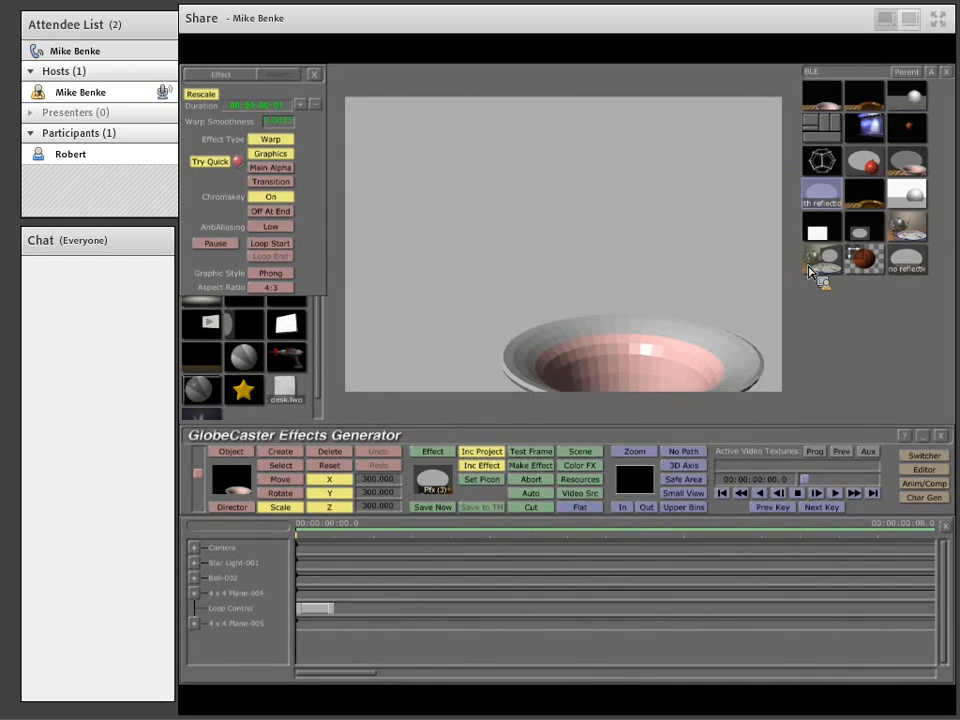
left_click_drag(810, 272, 207, 283)
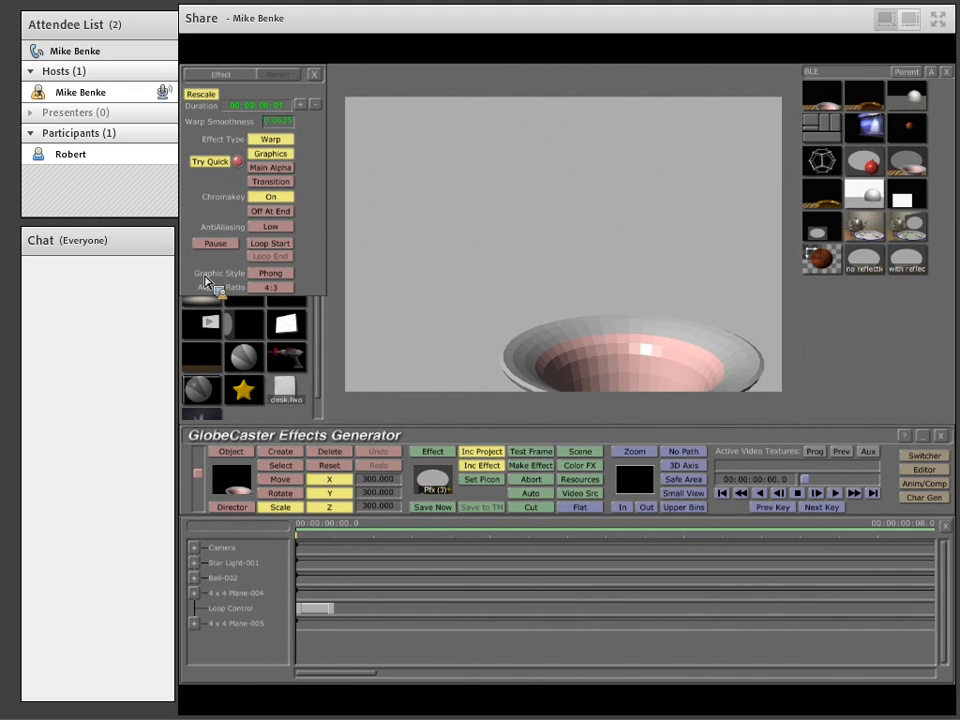
- Switch to the Switcher, load the gold bell still into FS4, put FS4 on program and turn FX off
key("F1")
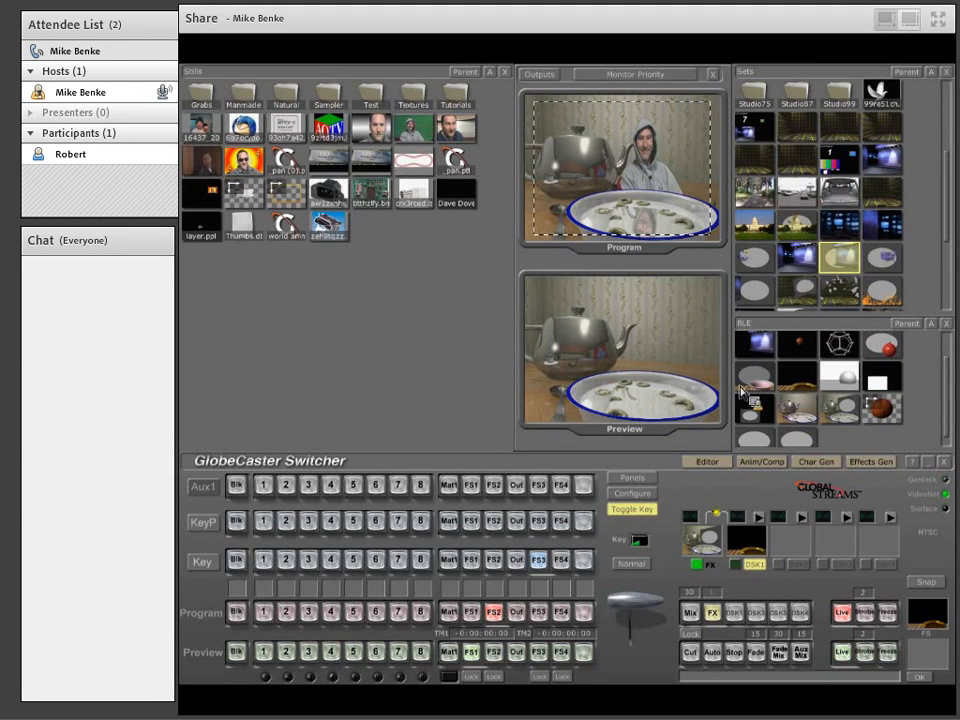
scroll(788, 403, "up", 1)
left_click_drag(790, 408, 806, 360)
double_click(801, 353)
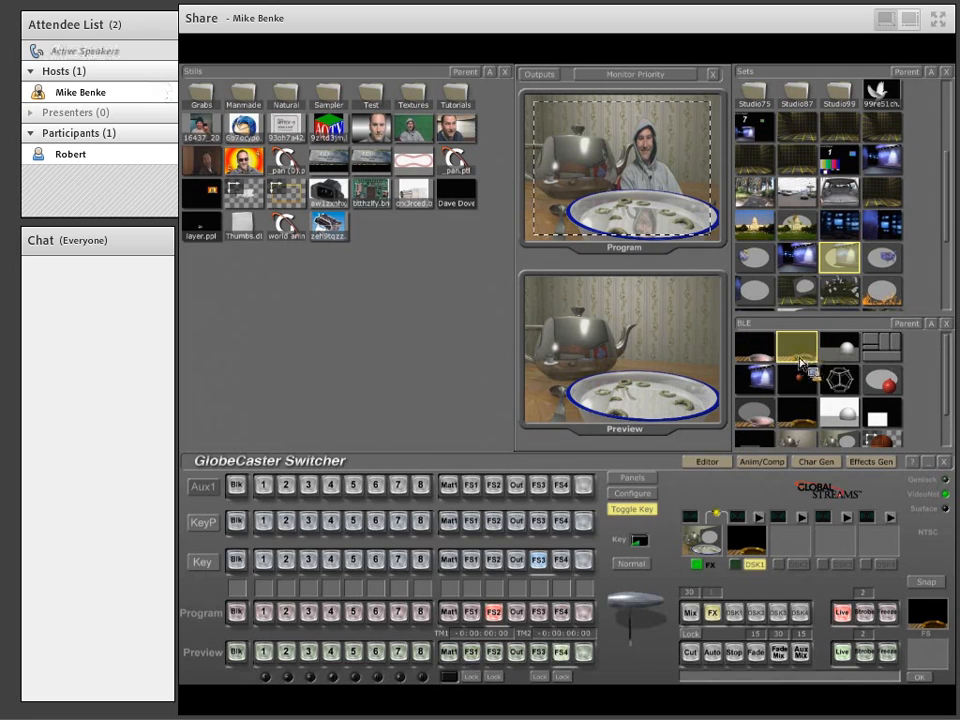
left_click(568, 615)
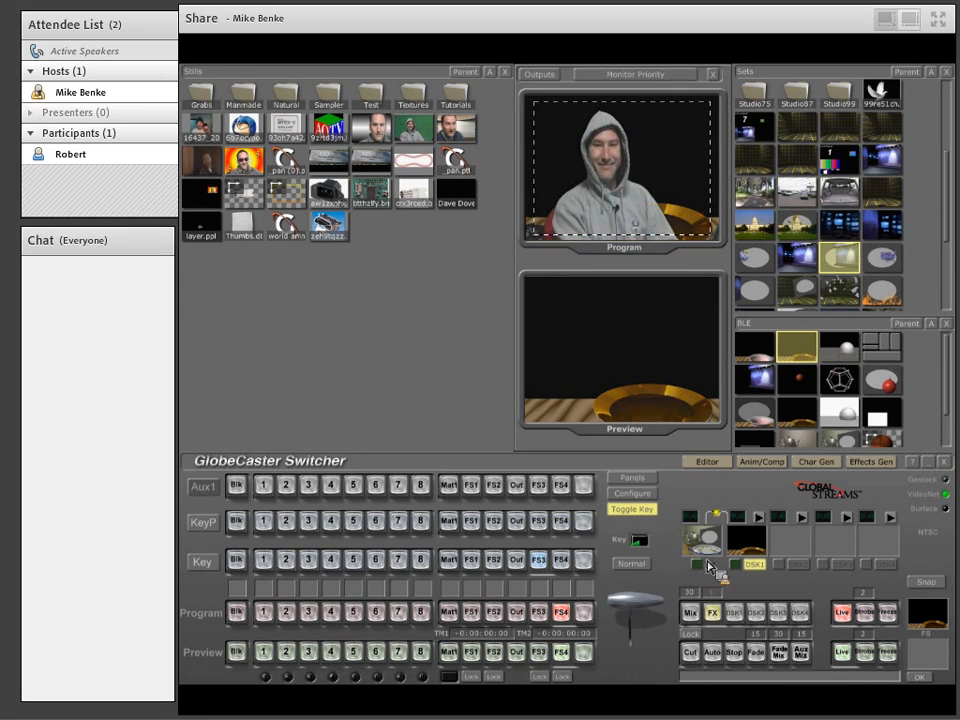
- Try the "no reflection" and "with reflection" bell effects in turn as the FX effect, finishing with FX off
scroll(790, 440, "down", 2)
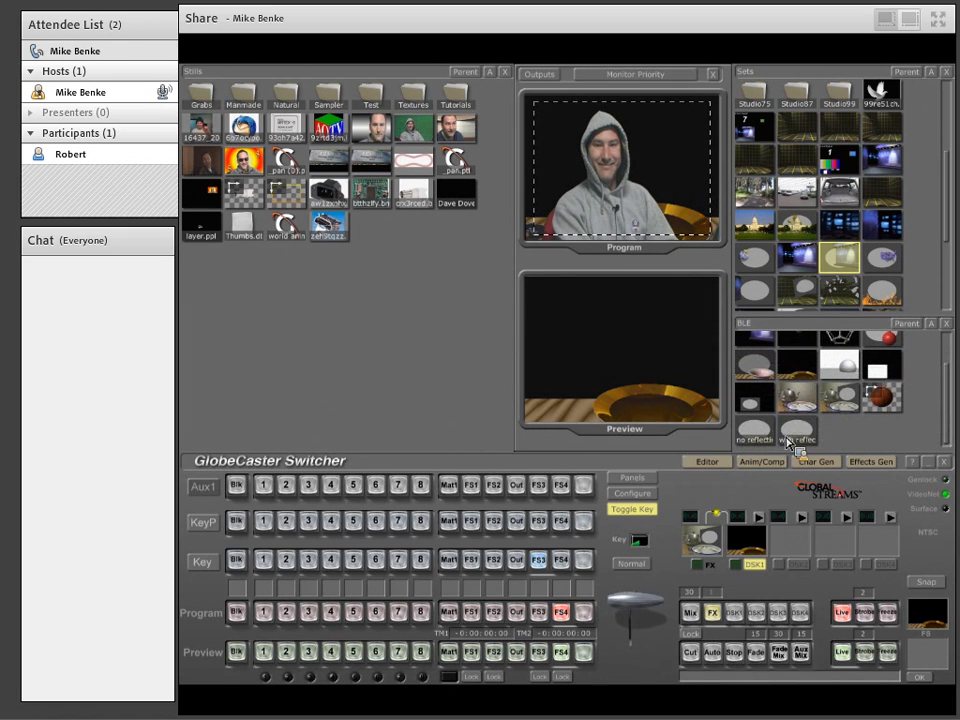
left_click(750, 432)
left_click_drag(752, 432, 705, 575)
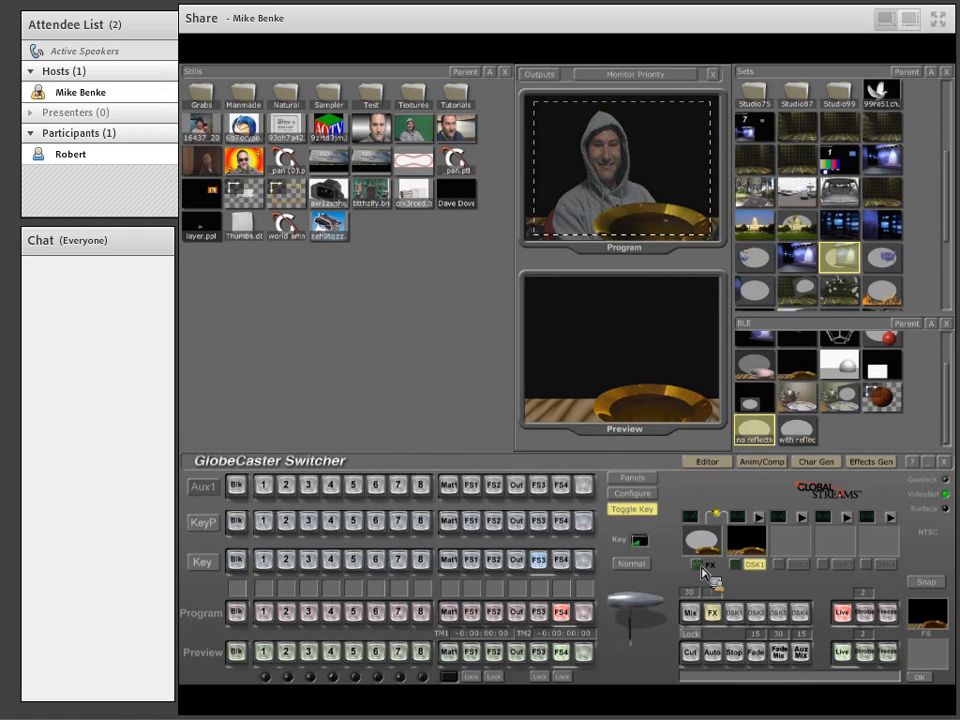
left_click_drag(799, 431, 706, 570)
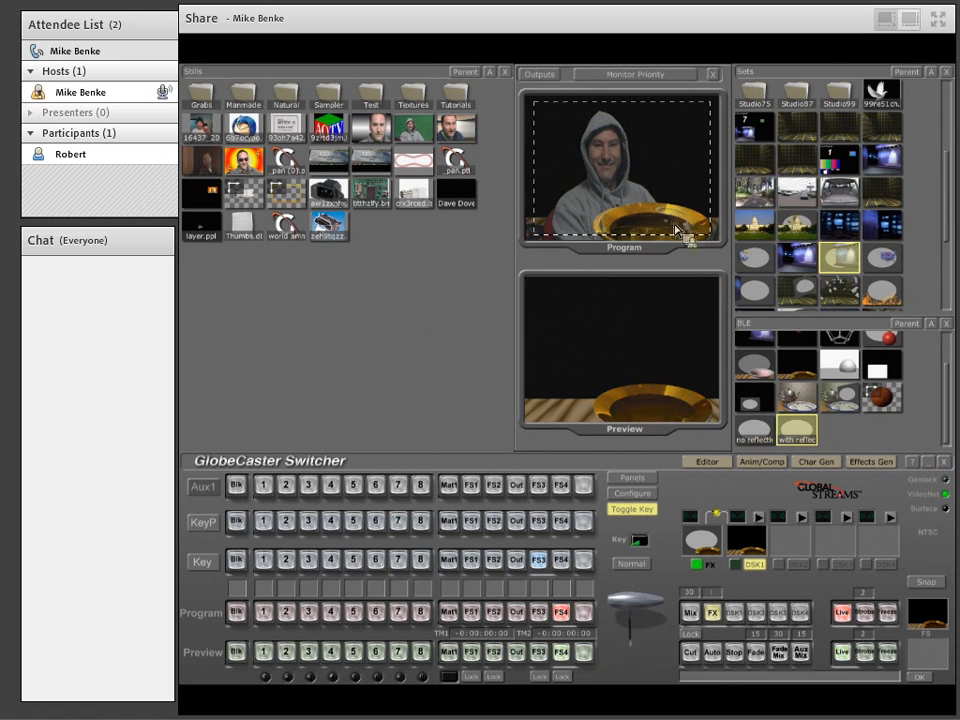
left_click(698, 566)
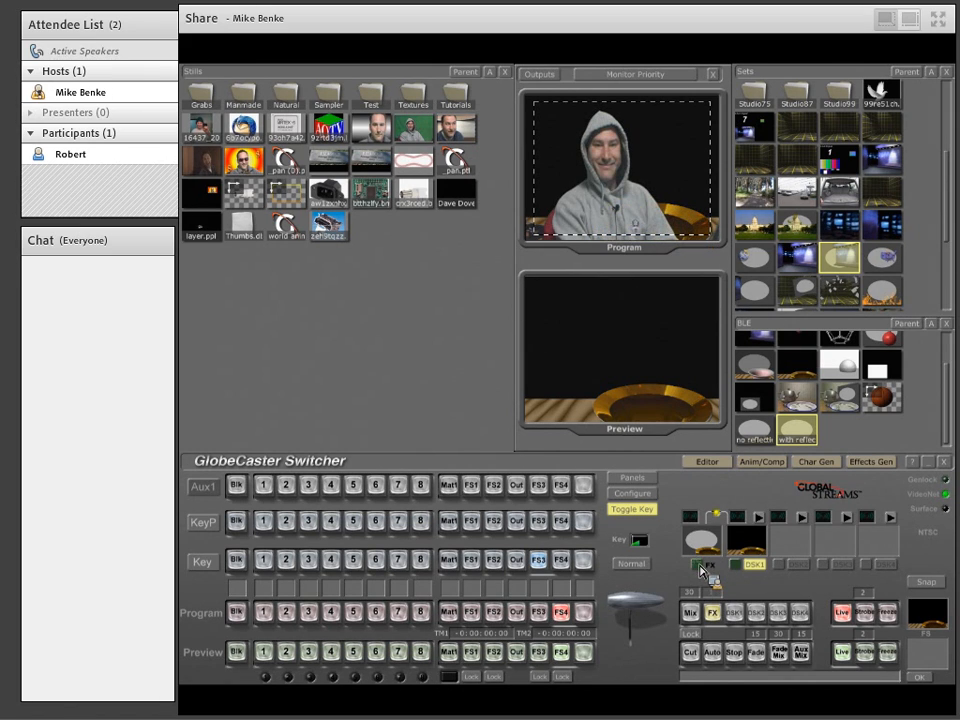
- Switch back to the Effects Generator and set the 4 x 4 Plane's Hard Shiny surface luminosity to 255
key("F5")
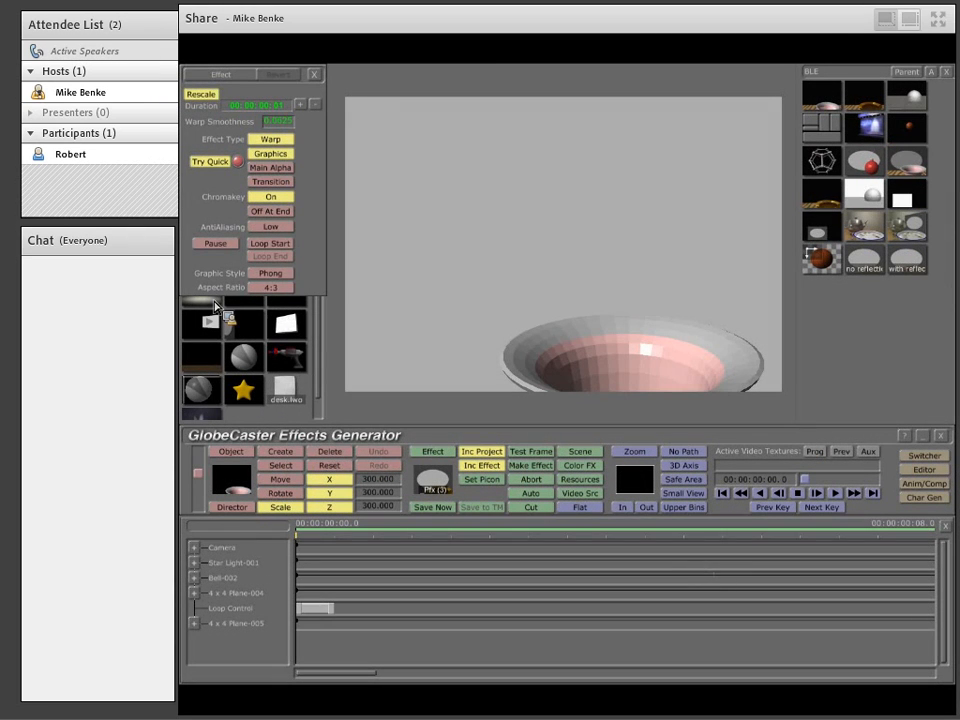
left_click(202, 495)
left_click(231, 451)
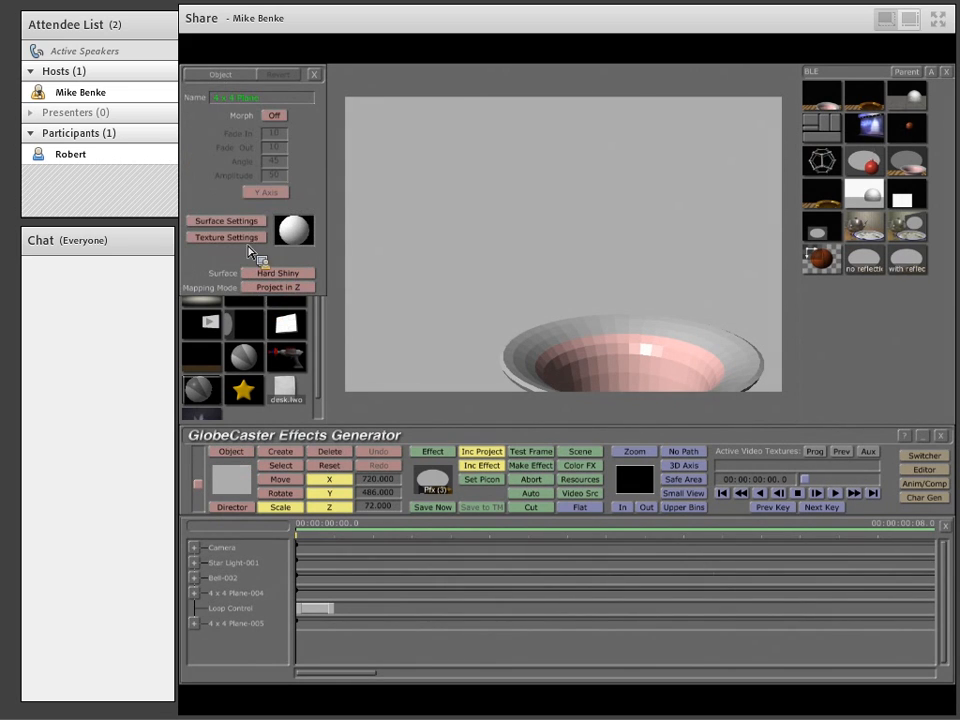
left_click(244, 221)
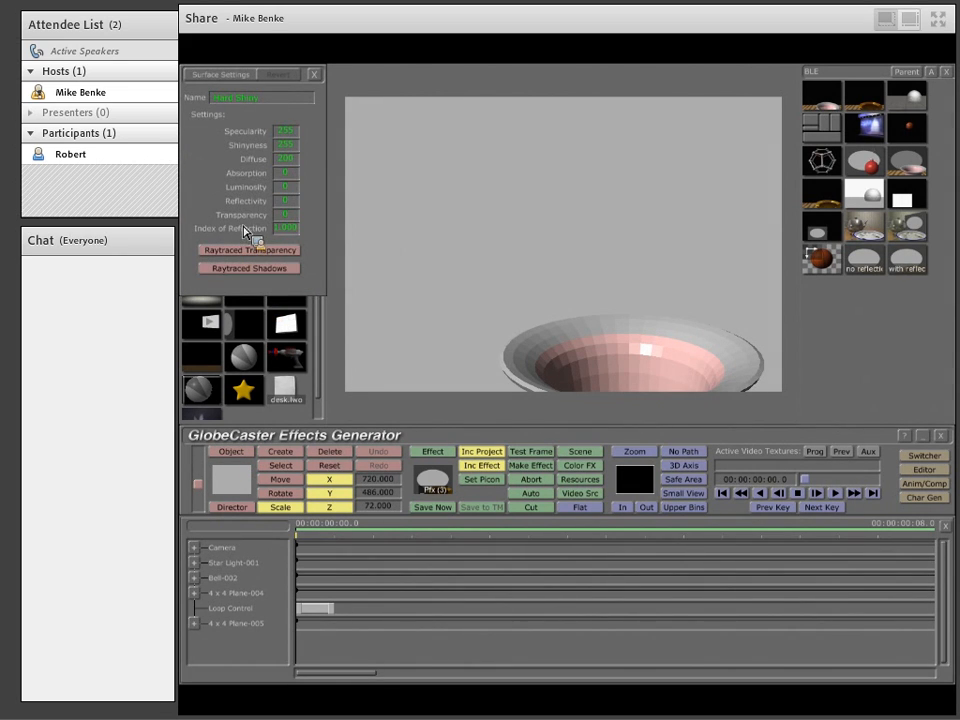
left_click(286, 188)
type("255")
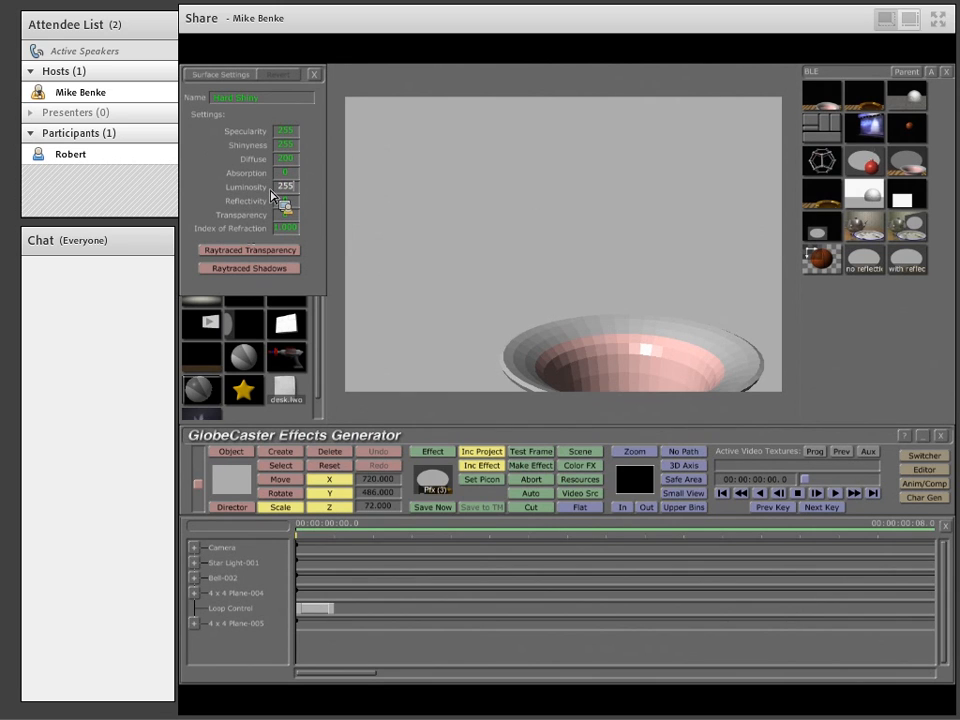
key("Return")
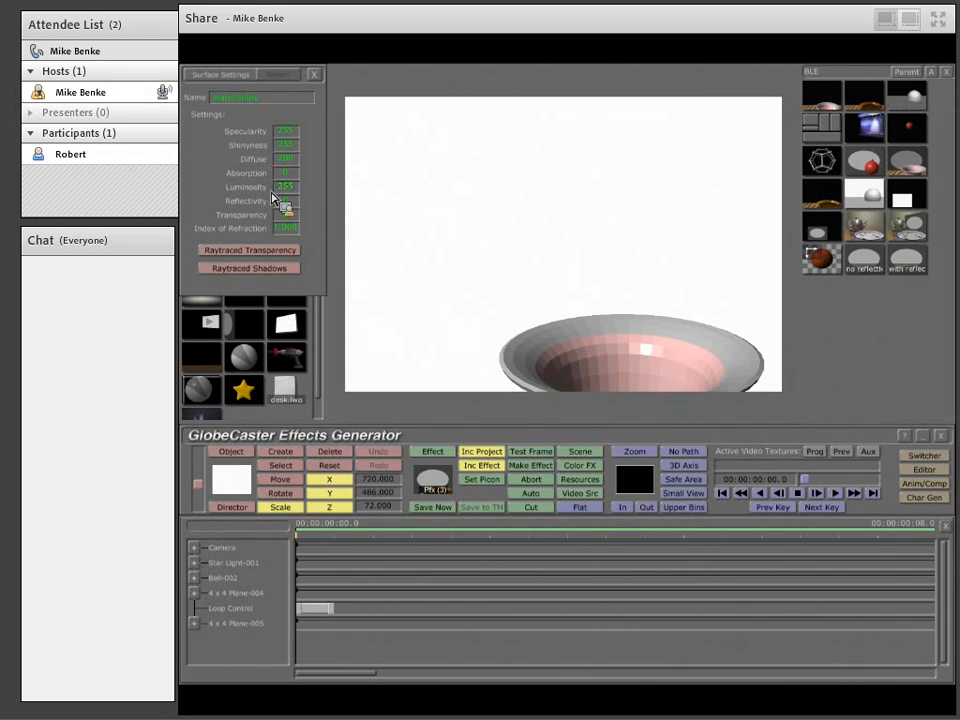
- Make the effect with the luminous plane and save it over "with reflection" in the BLE bin
left_click(530, 480)
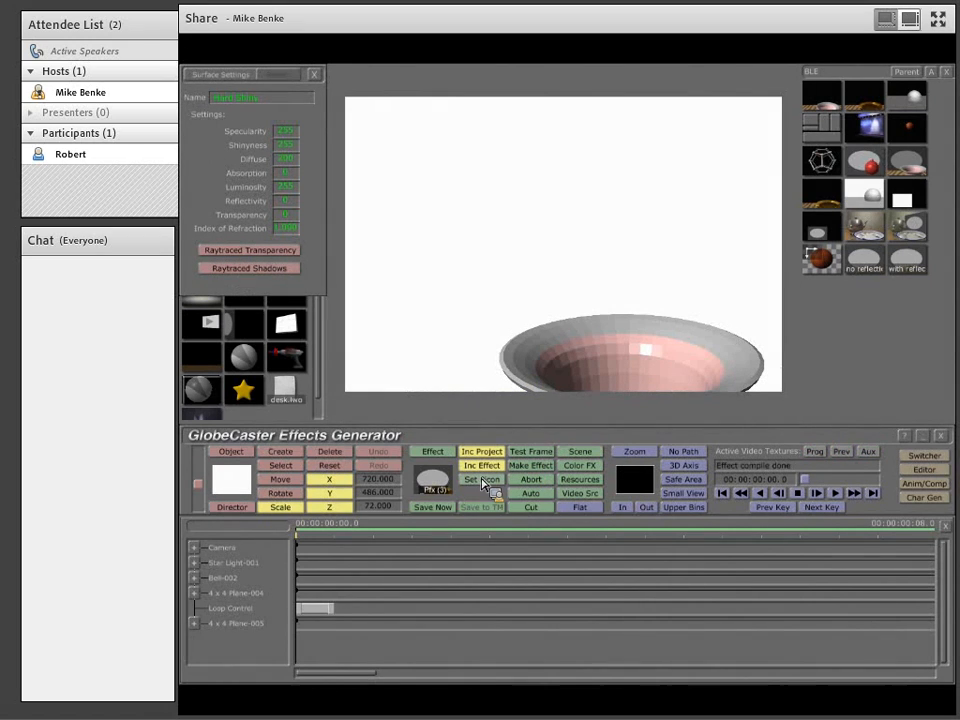
left_click_drag(440, 487, 907, 262)
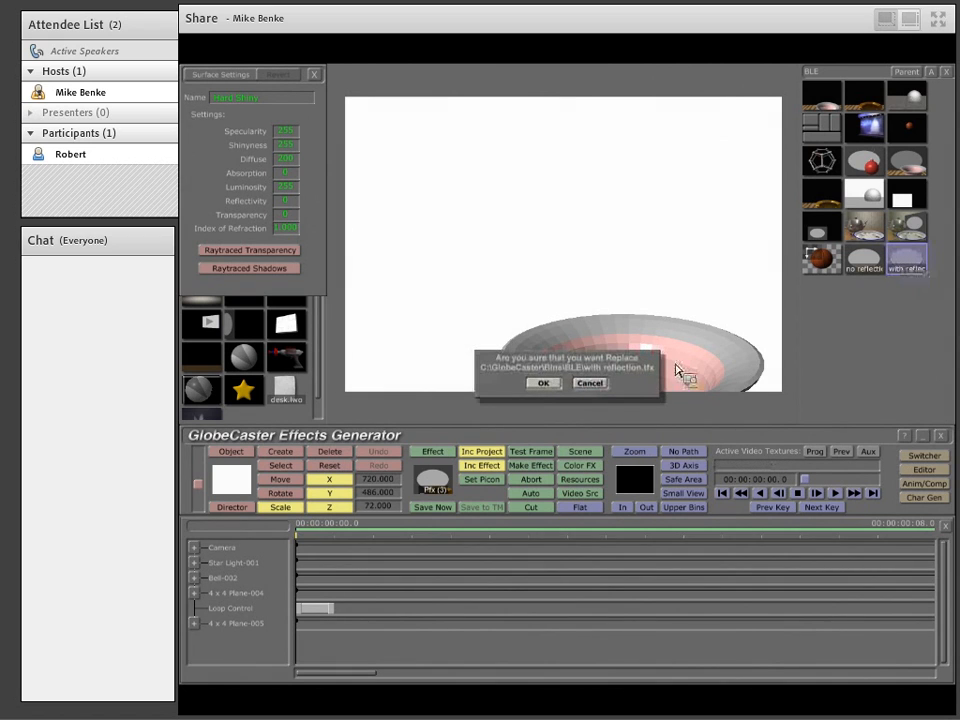
left_click(543, 383)
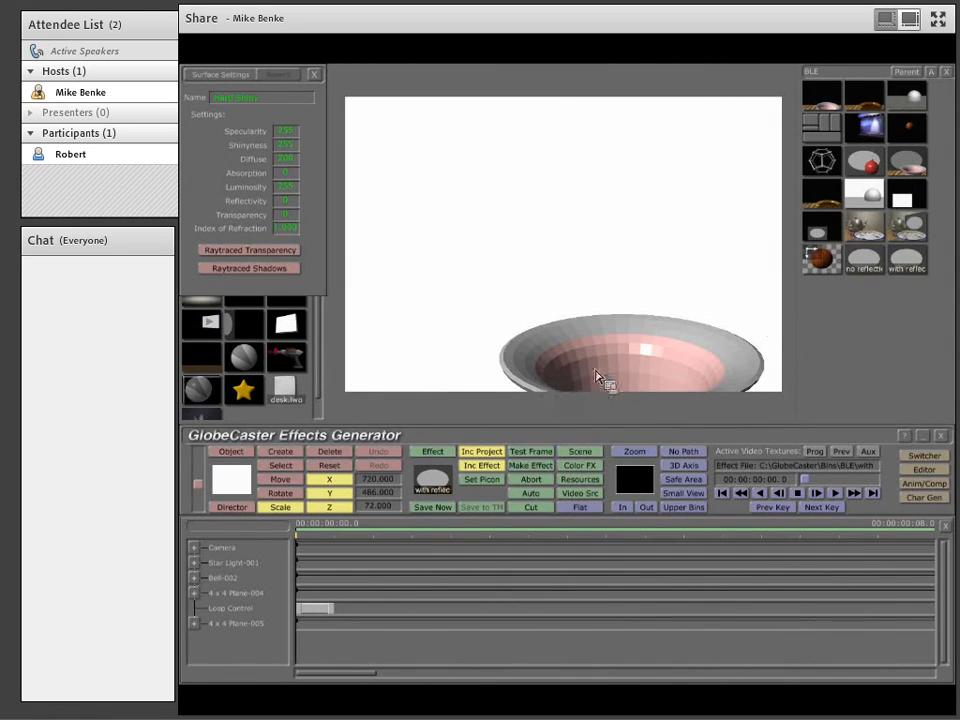
- Load the "no reflection" effect, try a luminosity of 255 on the Bell Trim surface, and reset it to 0
left_click(876, 266)
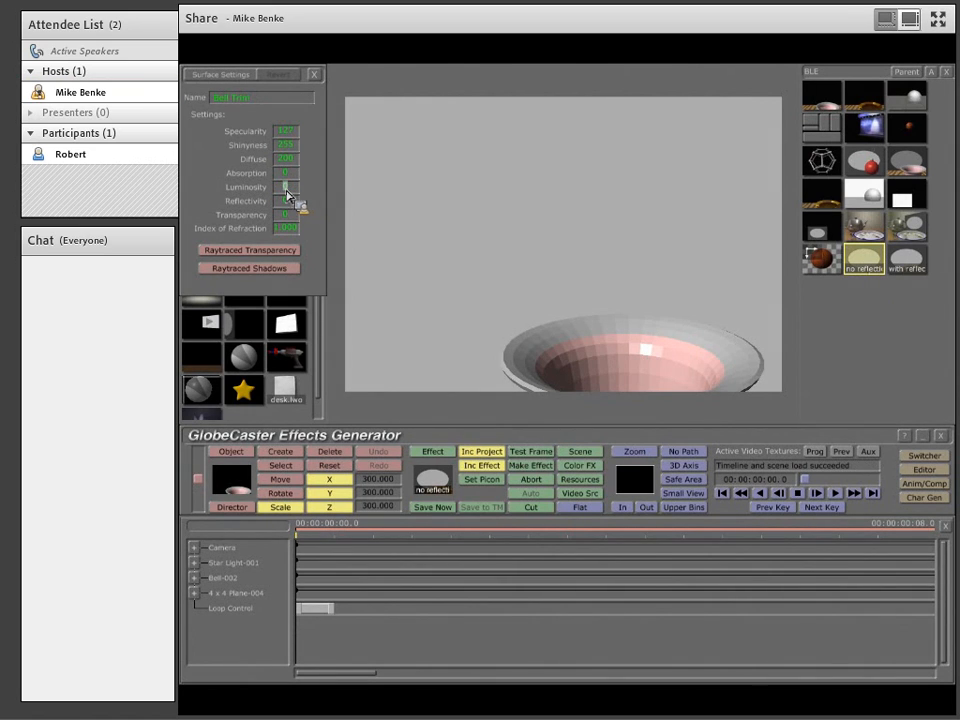
type("255")
key("Return")
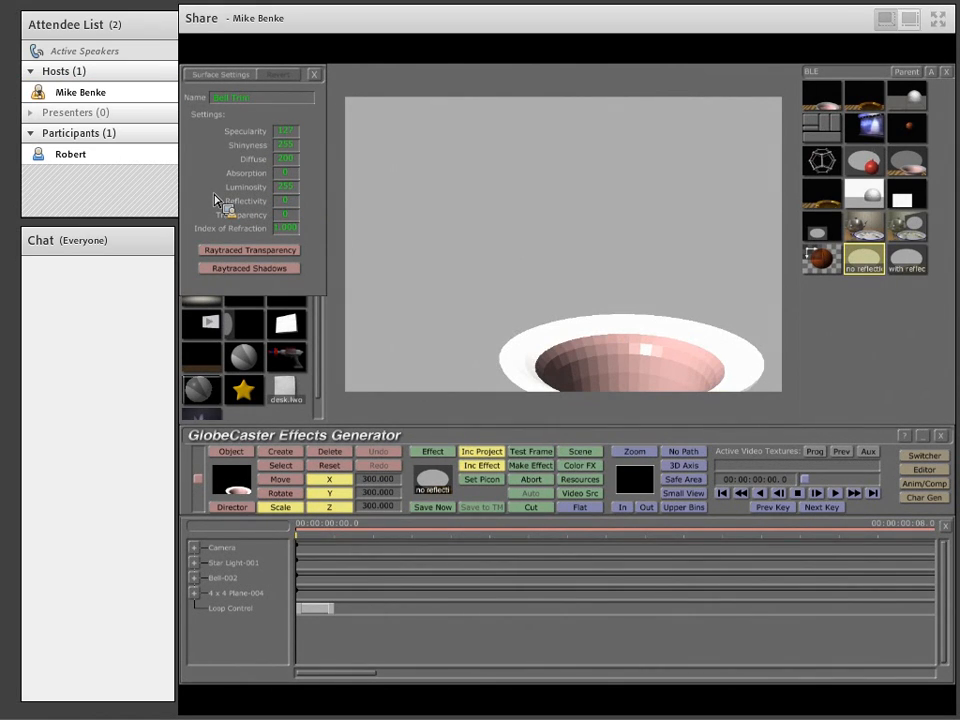
left_click(360, 452)
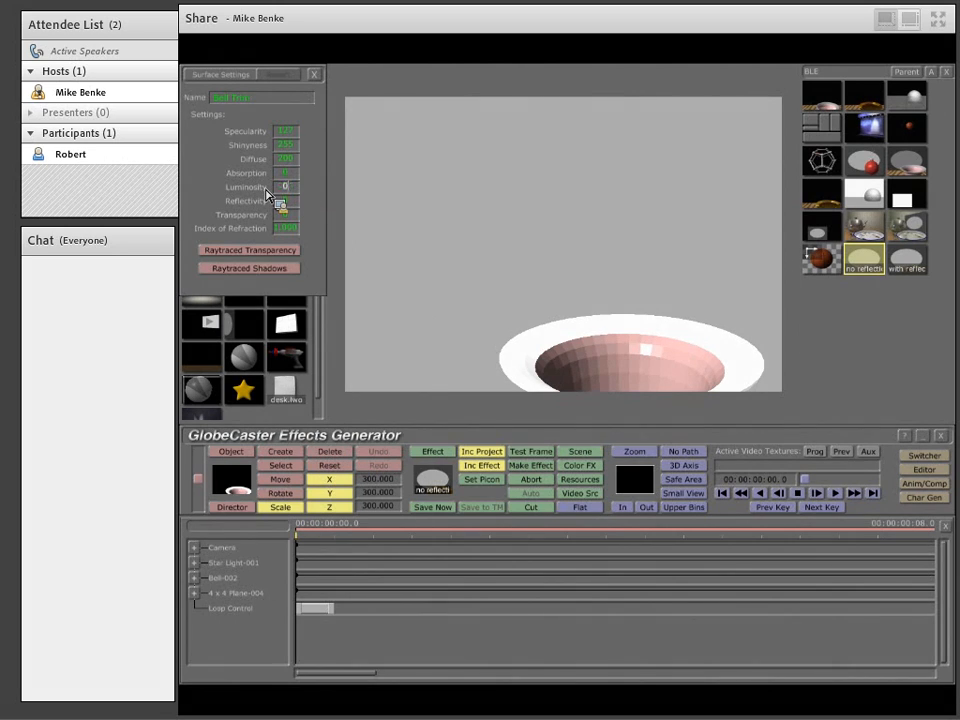
- Set the 4 x 4 Plane's Hard Shiny luminosity to 255 in the "no reflection" effect, then make and save the effect
left_click(202, 492)
left_click_drag(208, 430, 288, 198)
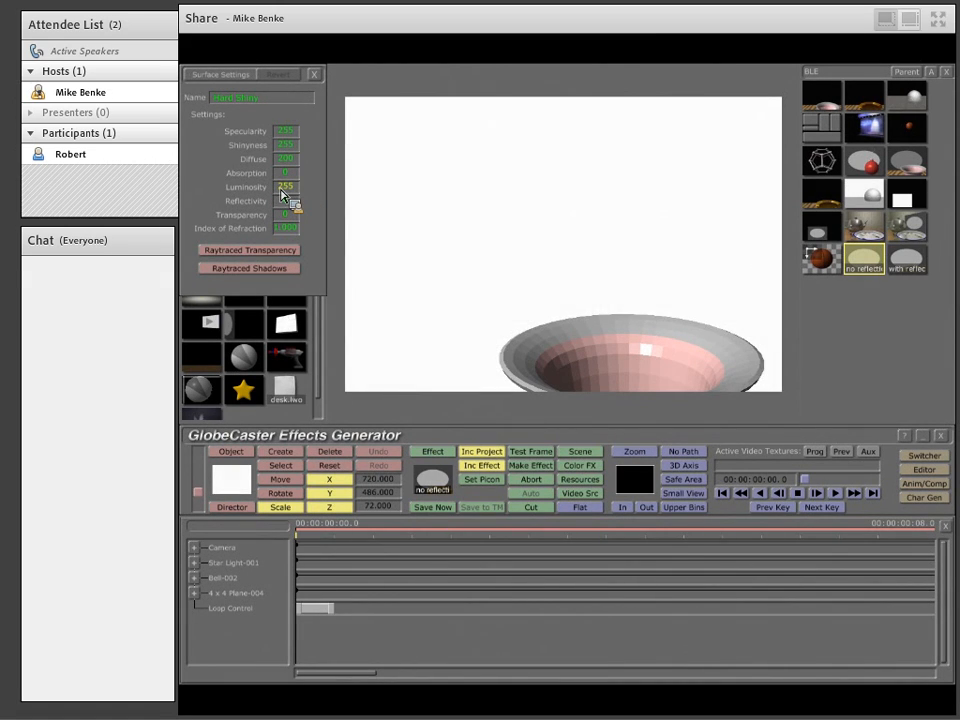
left_click(535, 466)
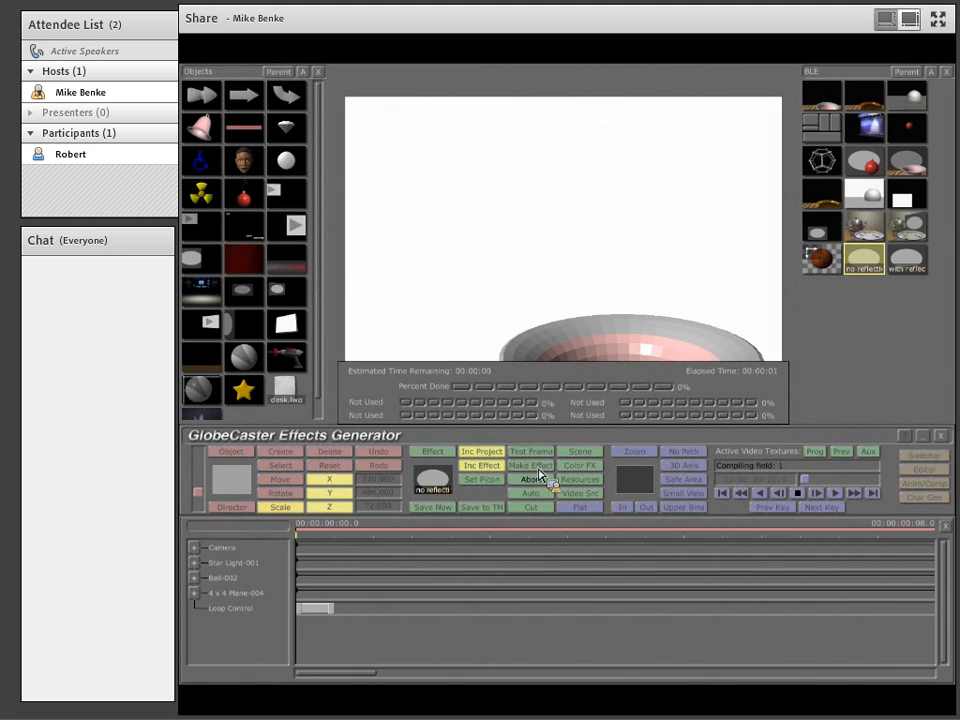
left_click(433, 513)
- Switch to the Switcher and apply the rebuilt "no reflection" and "with reflection" effects in turn with FX on
key("F1")
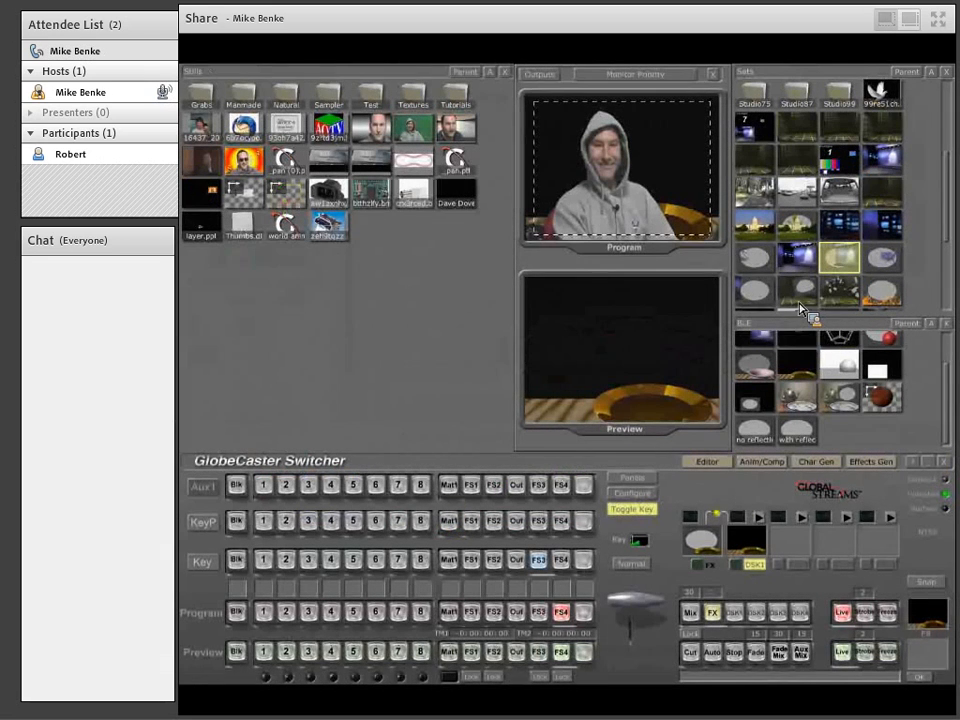
left_click(768, 436)
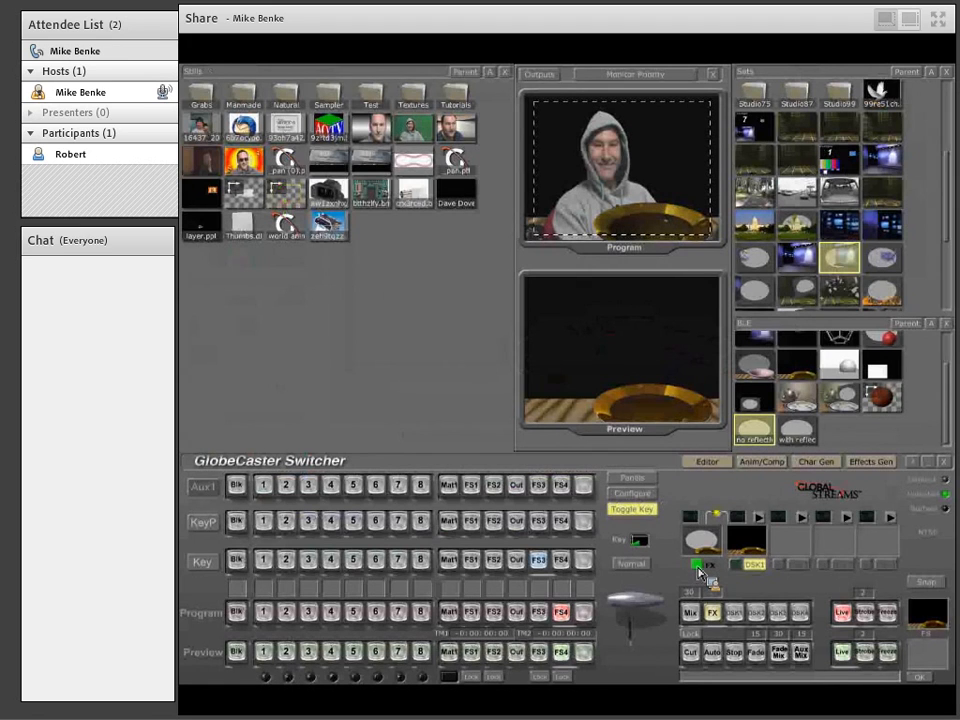
left_click(806, 436)
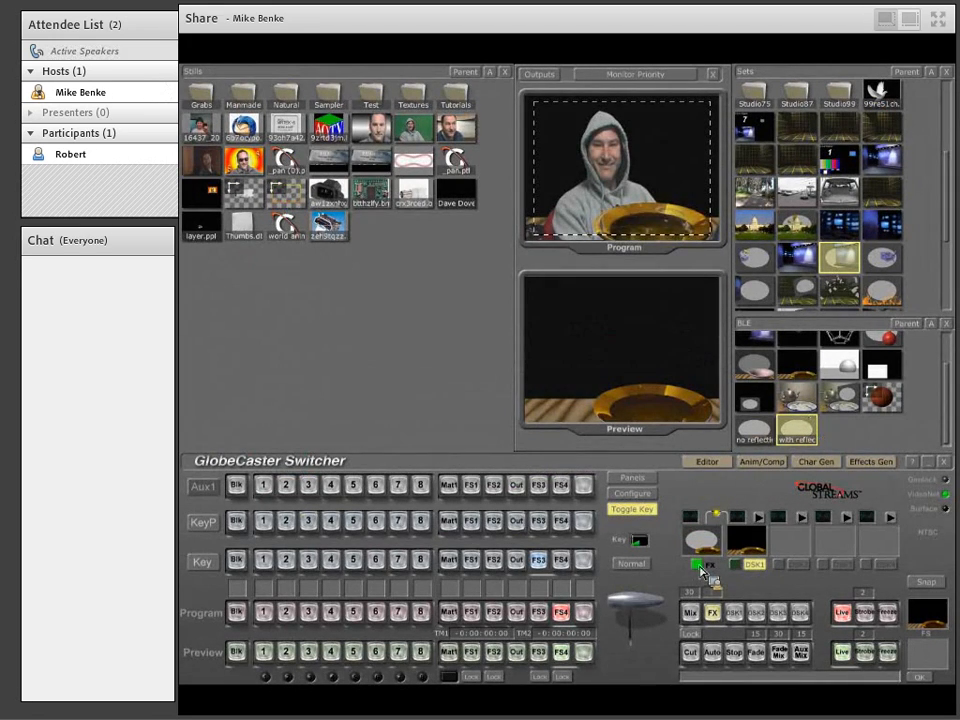
- Examine the keyed person behind the reflective gold bowl in an enlarged Program monitor, toggling between display sizes
double_click(695, 224)
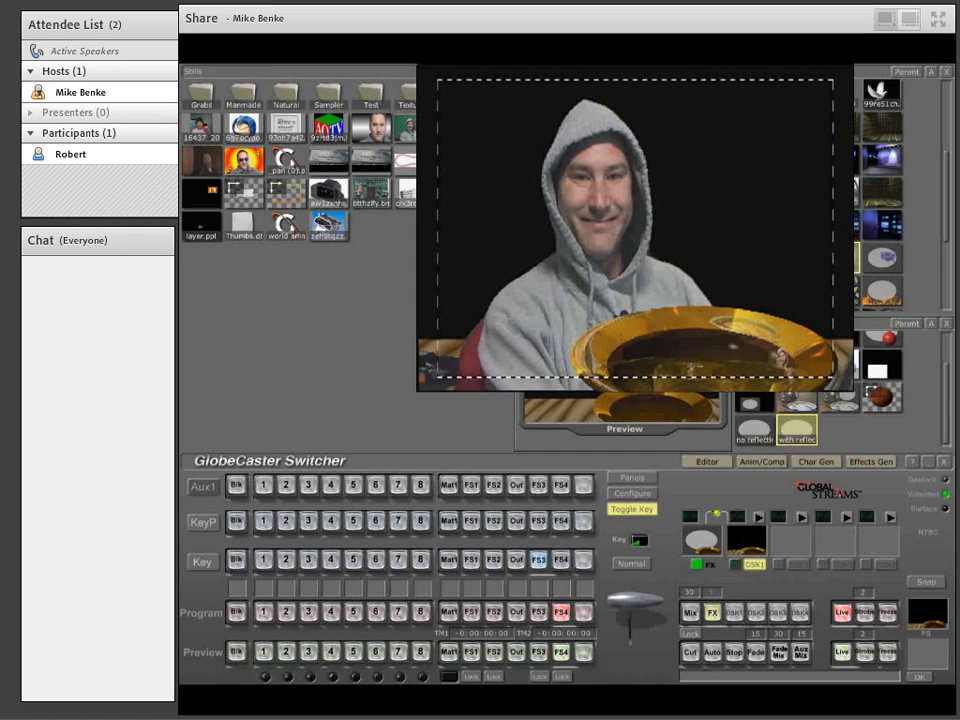
key("Escape")
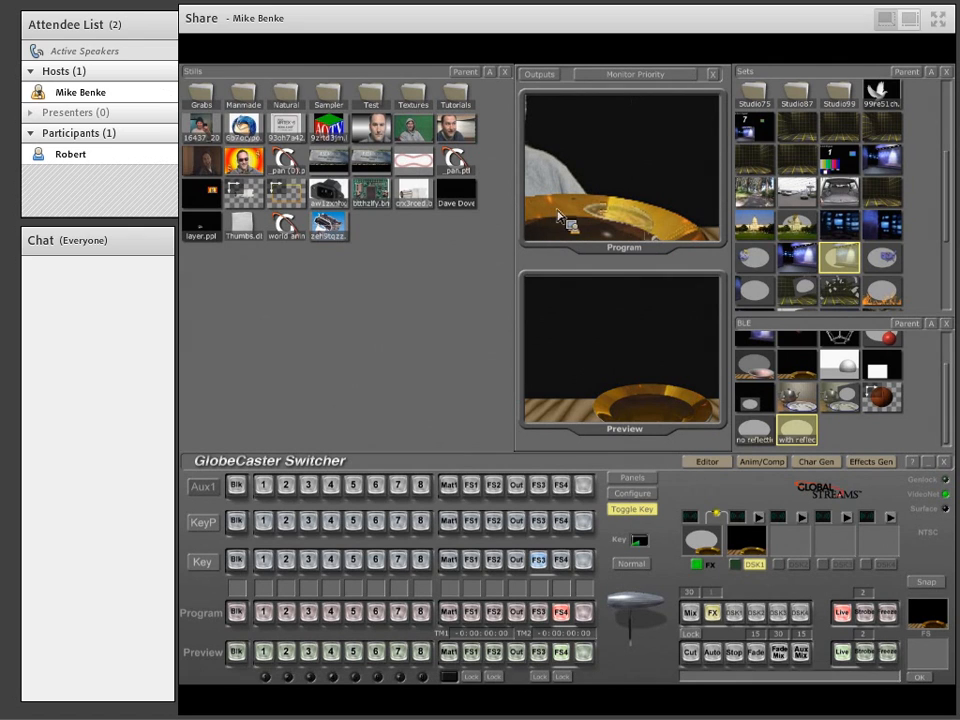
left_click(636, 194)
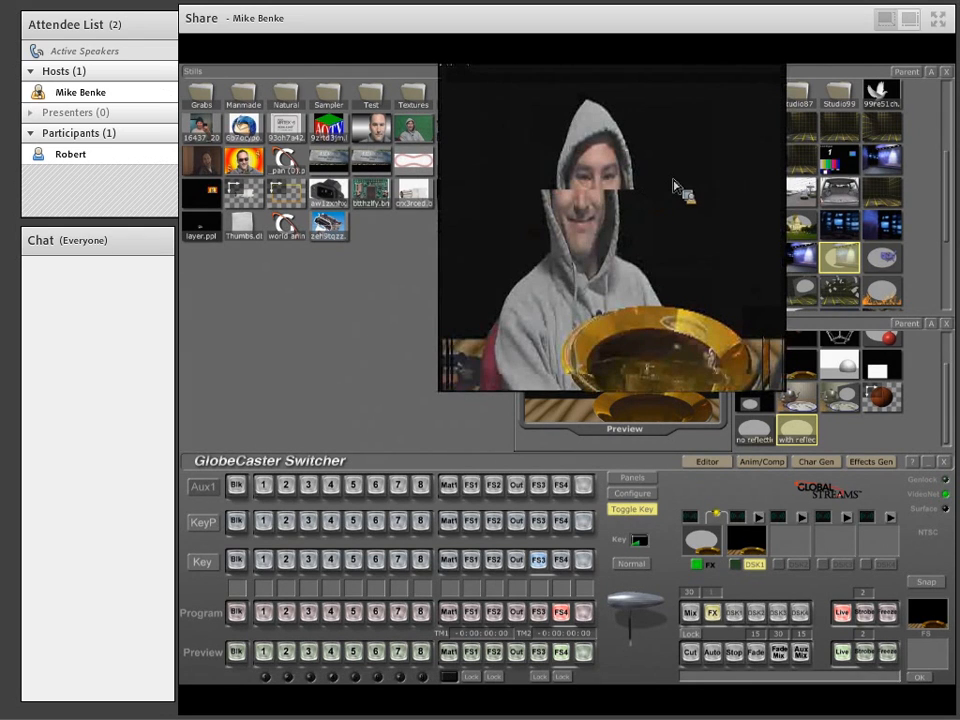
left_click(634, 212)
left_click(618, 166)
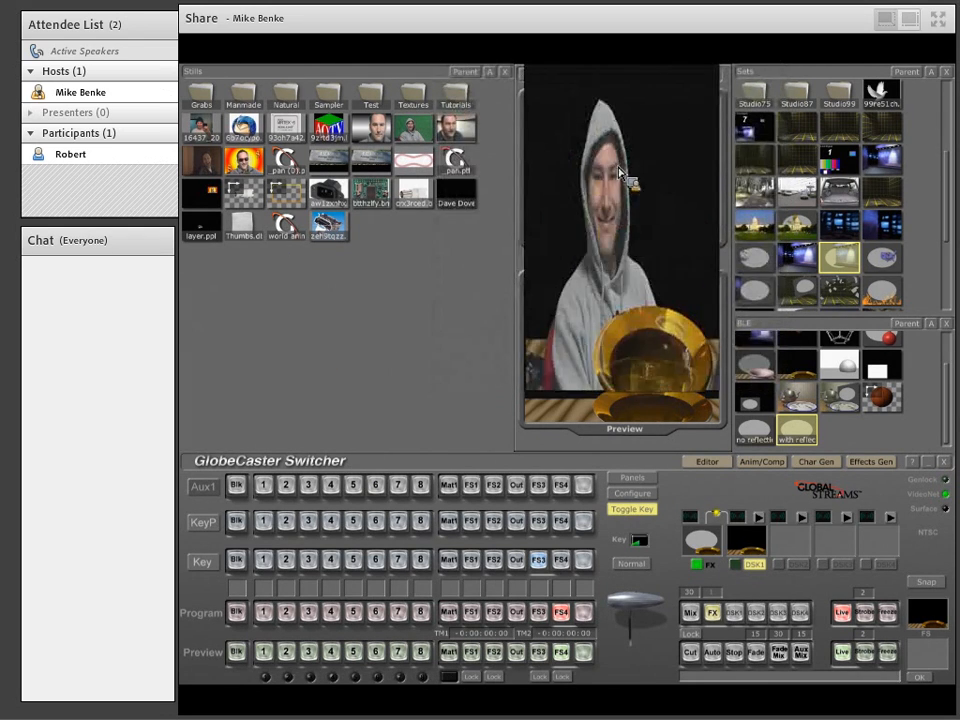